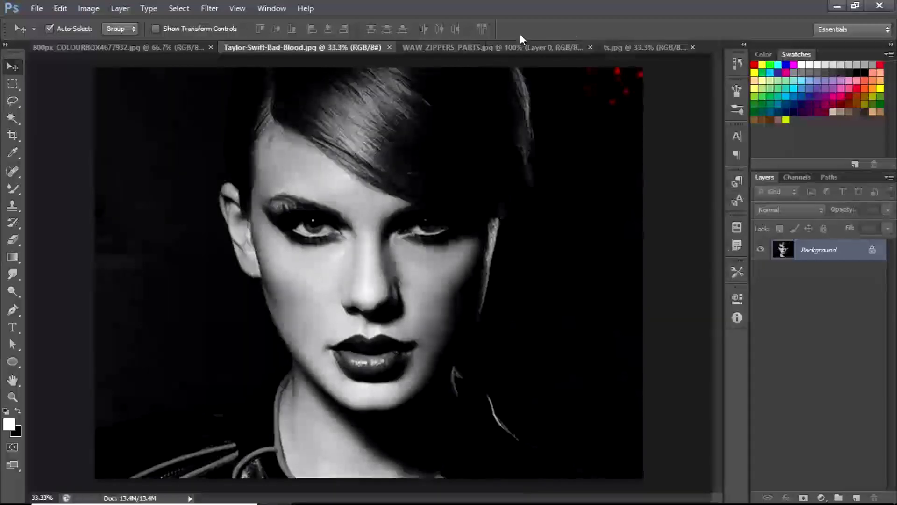
pyautogui.click(617, 49)
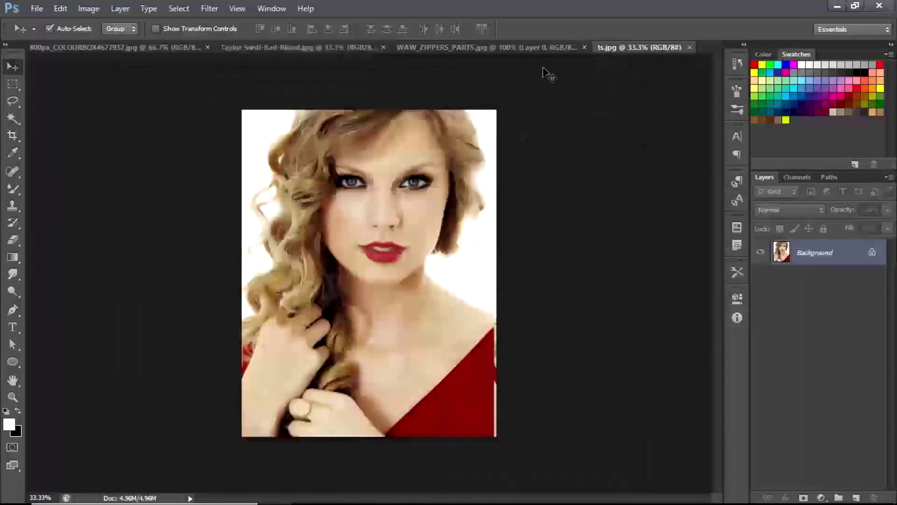
pyautogui.click(319, 48)
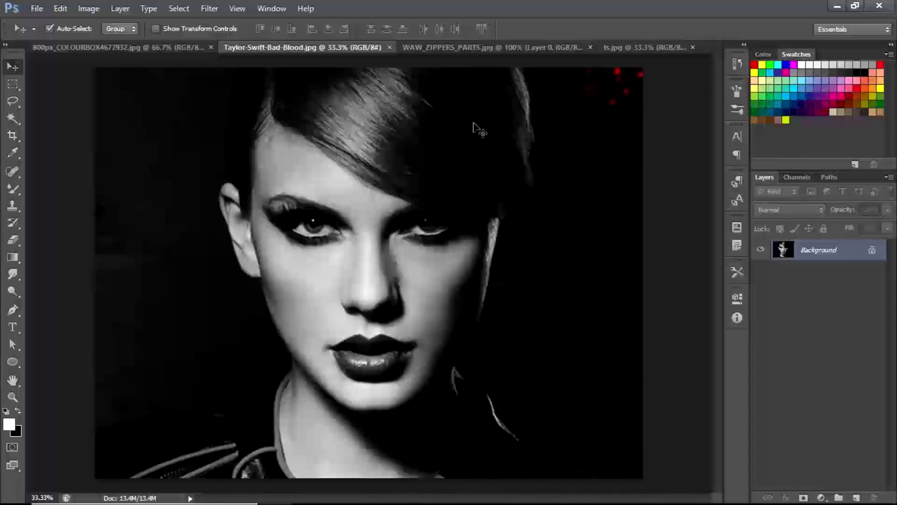
pyautogui.click(613, 49)
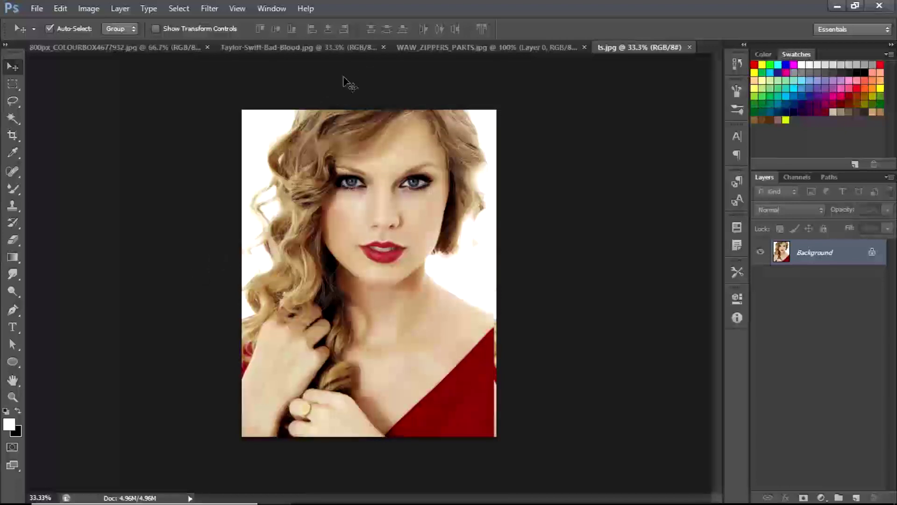
# Create a new blank document using the 2000 px X 2000 px preset
pyautogui.click(37, 9)
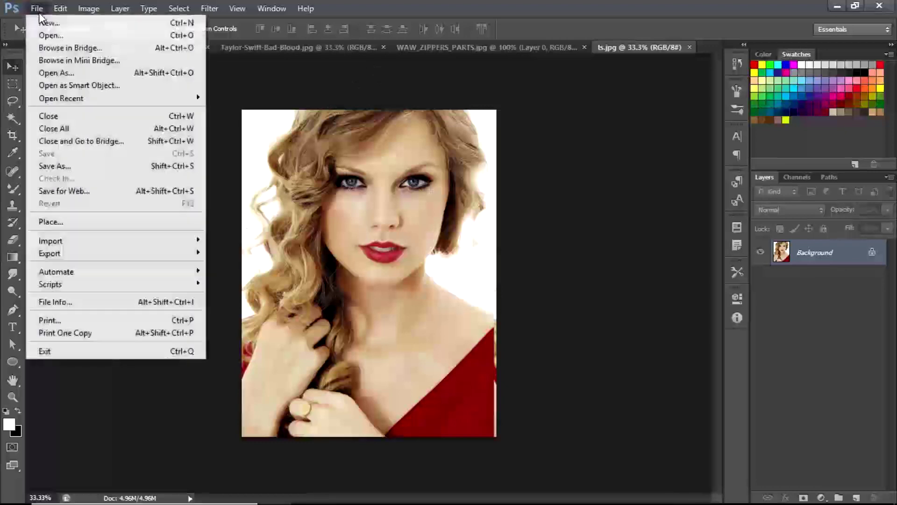
pyautogui.click(47, 22)
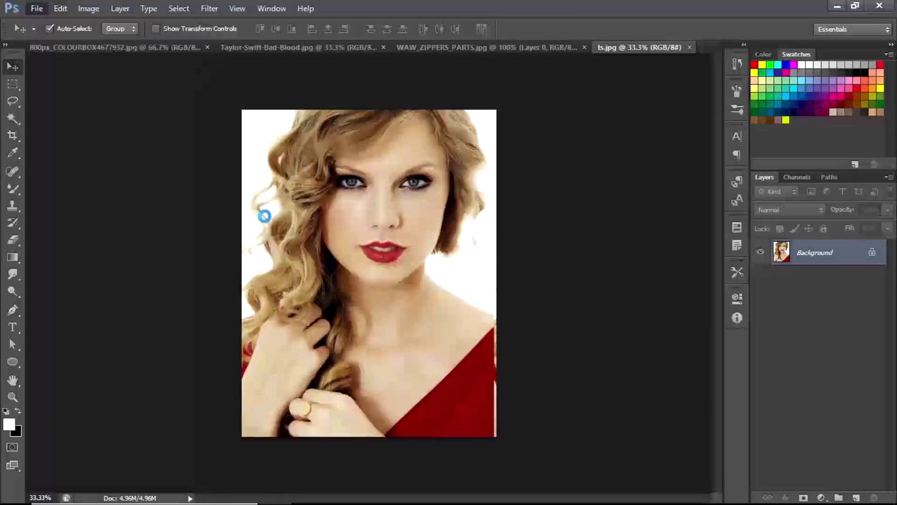
pyautogui.click(439, 132)
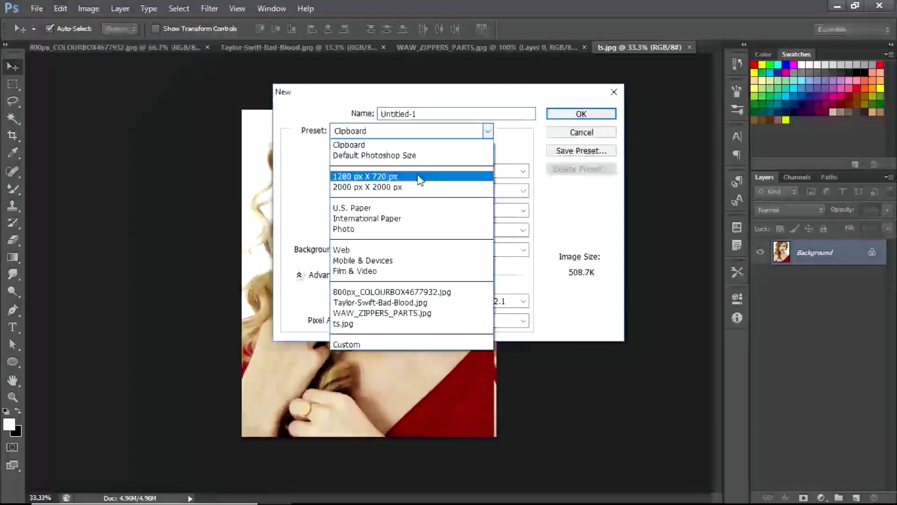
pyautogui.click(419, 188)
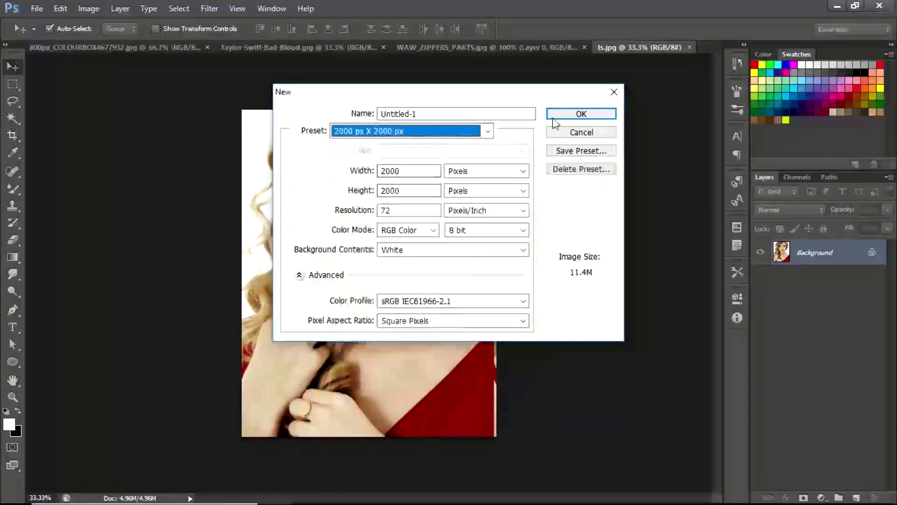
pyautogui.click(572, 116)
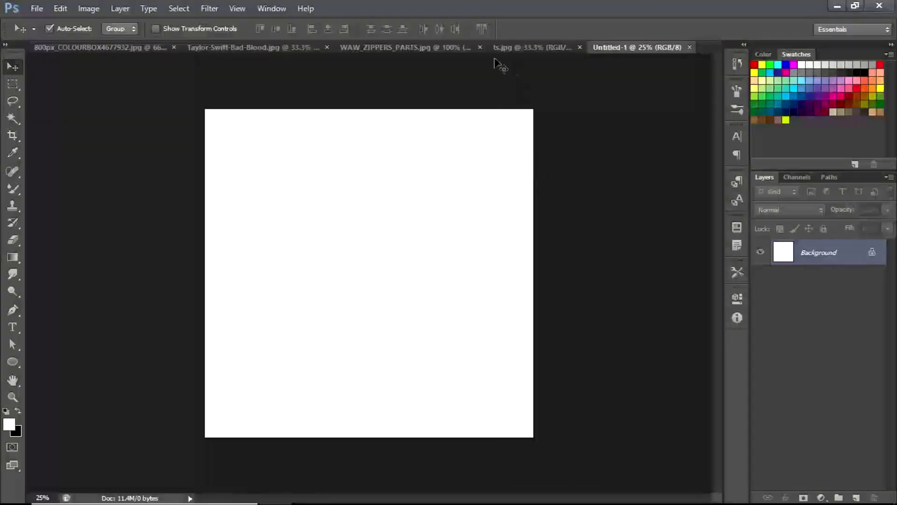
# Convert the locked background of ts.jpg into a regular layer named Layer 0
pyautogui.click(523, 48)
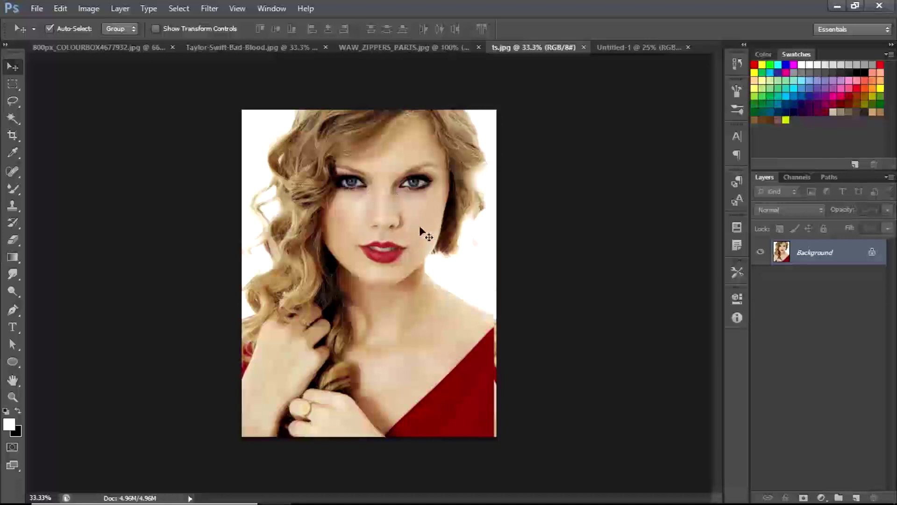
pyautogui.doubleClick(808, 251)
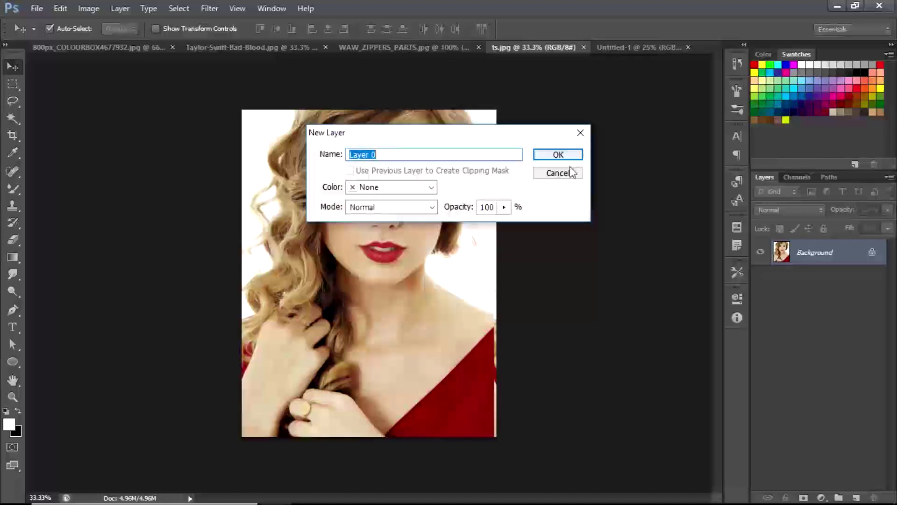
pyautogui.click(556, 157)
# Copy the ts.jpg portrait into Untitled-1 and scale it proportionally to about 184% so it fills the canvas
pyautogui.moveTo(400, 220); pyautogui.dragTo(563, 66)
pyautogui.moveTo(622, 48); pyautogui.dragTo(288, 211)
pyautogui.moveTo(352, 229); pyautogui.dragTo(406, 252)
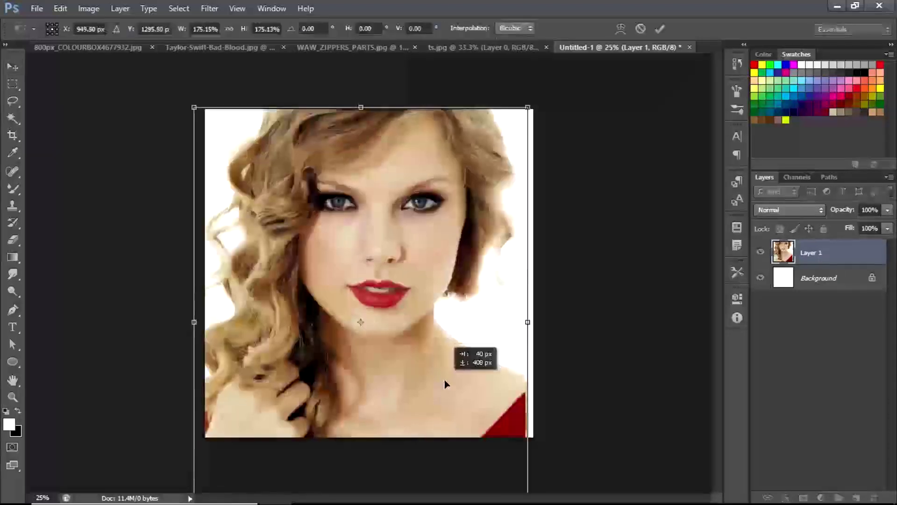
pyautogui.moveTo(445, 380); pyautogui.dragTo(477, 179)
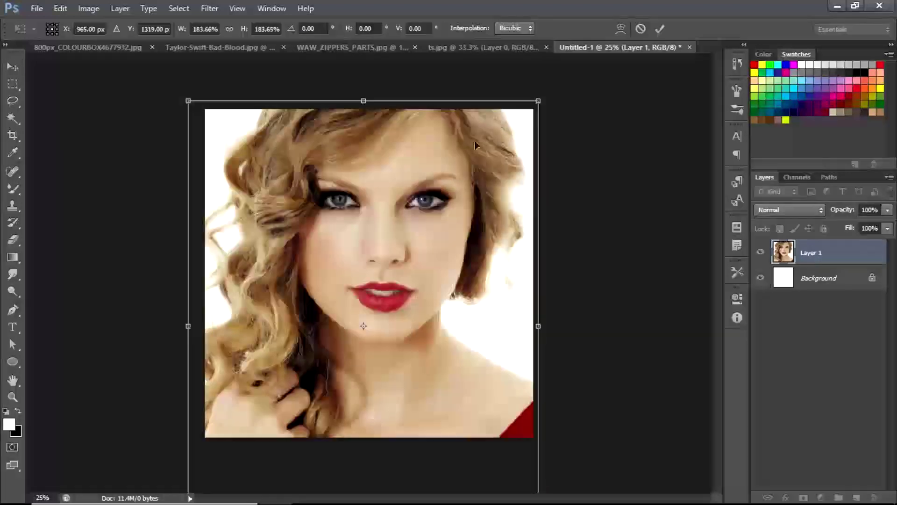
pyautogui.click(659, 28)
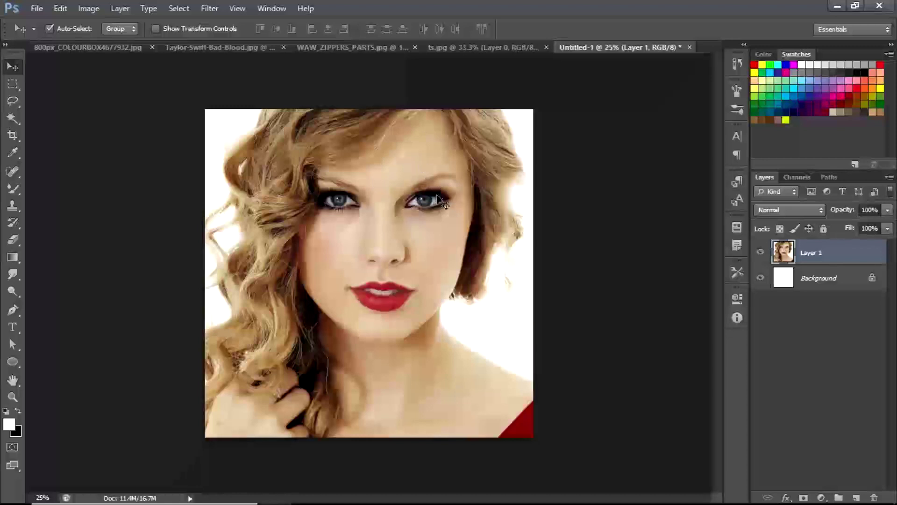
pyautogui.click(462, 47)
pyautogui.click(368, 46)
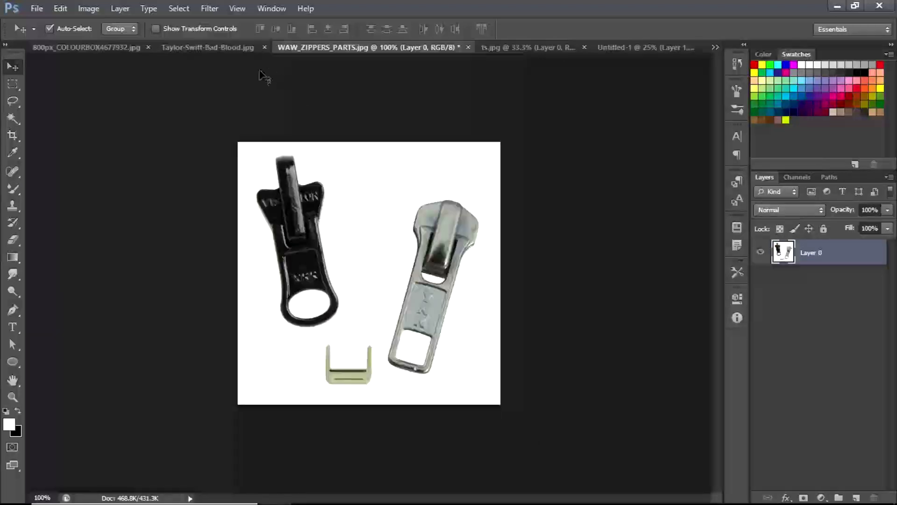
pyautogui.click(234, 49)
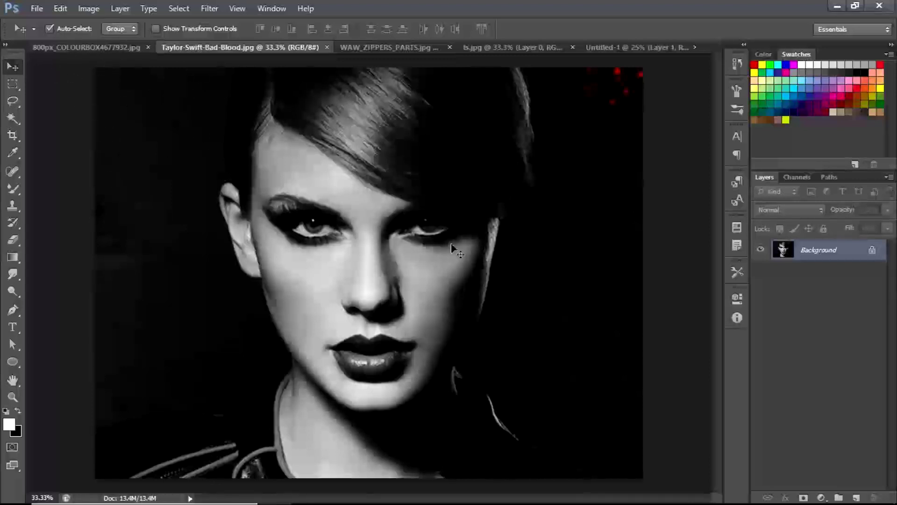
pyautogui.click(527, 47)
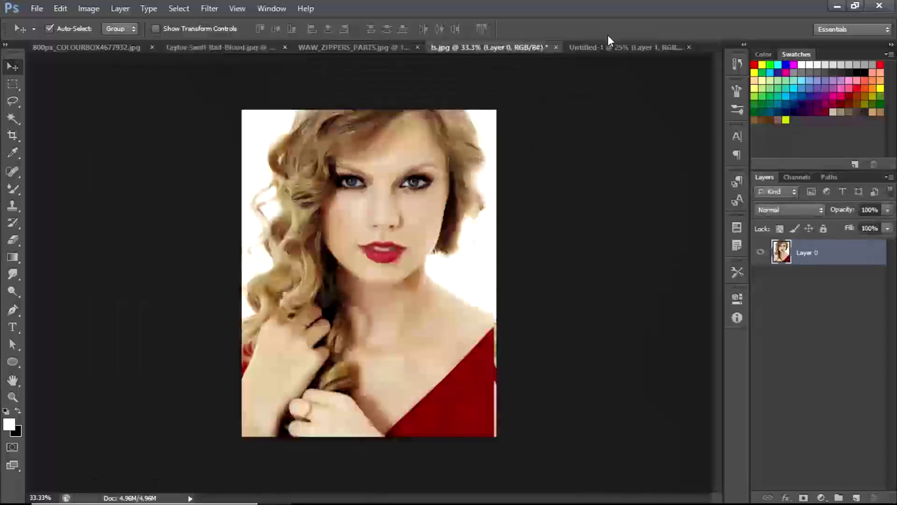
pyautogui.click(606, 47)
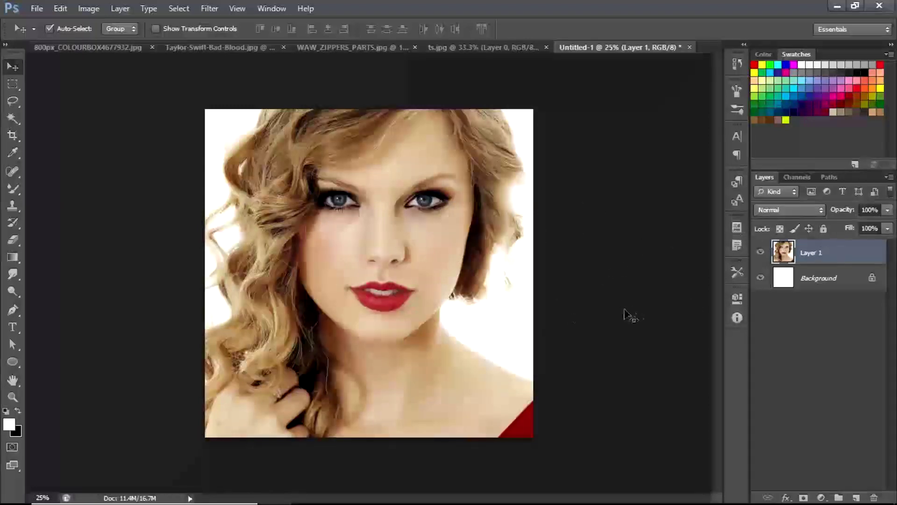
pyautogui.click(821, 497)
pyautogui.click(800, 276)
pyautogui.click(572, 420)
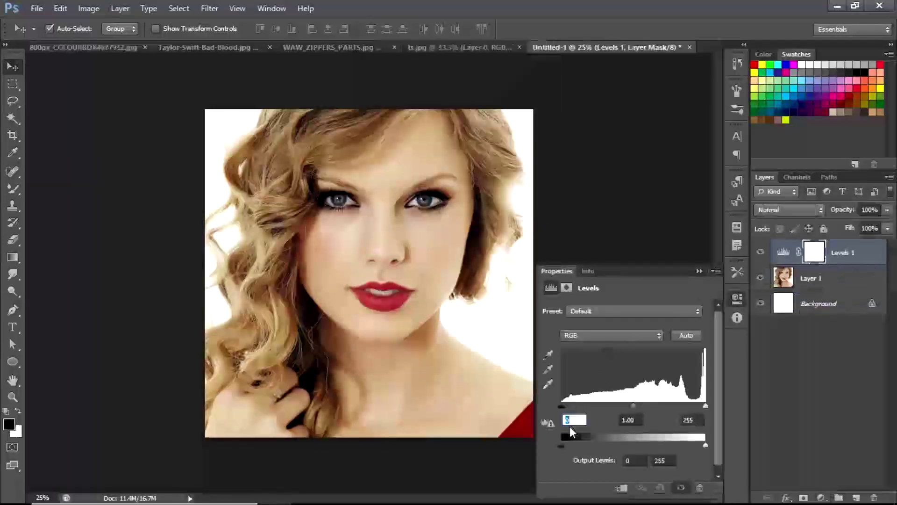
pyautogui.write('5')
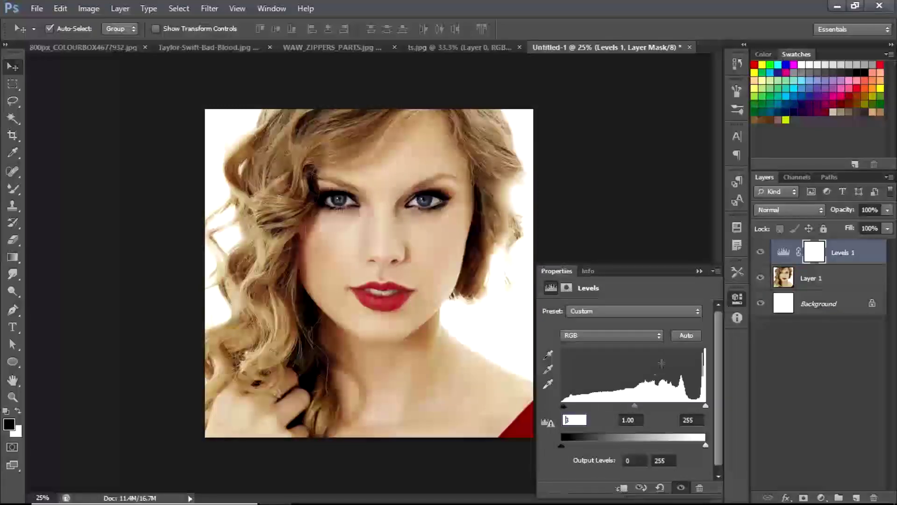
pyautogui.click(699, 271)
pyautogui.moveTo(846, 248); pyautogui.dragTo(874, 497)
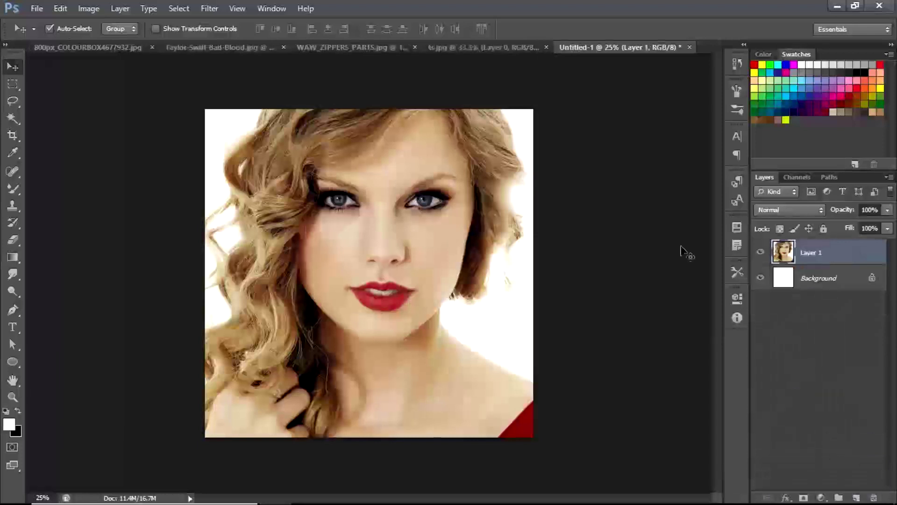
# Add a Curves adjustment layer above the portrait with a gentle S-curve that darkens shadows and lifts highlights
pyautogui.click(819, 498)
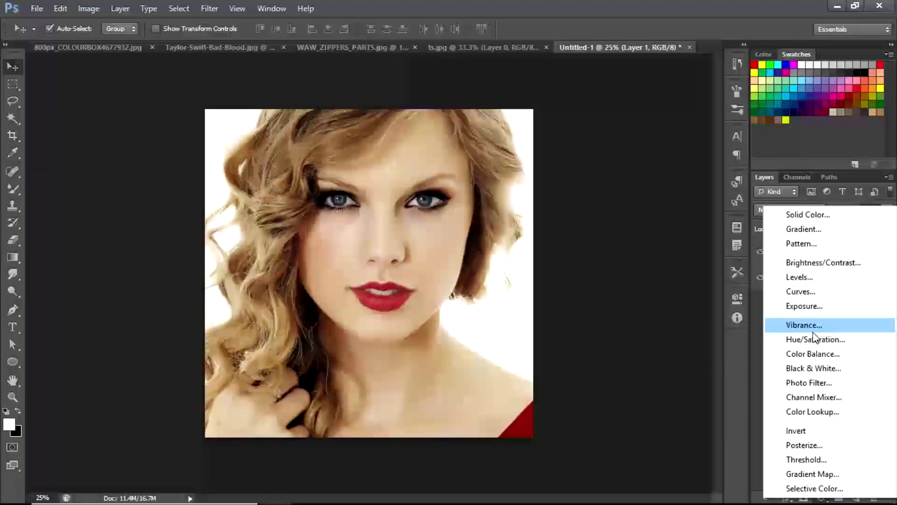
pyautogui.click(802, 291)
pyautogui.moveTo(612, 428); pyautogui.dragTo(611, 439)
pyautogui.moveTo(659, 383); pyautogui.dragTo(661, 377)
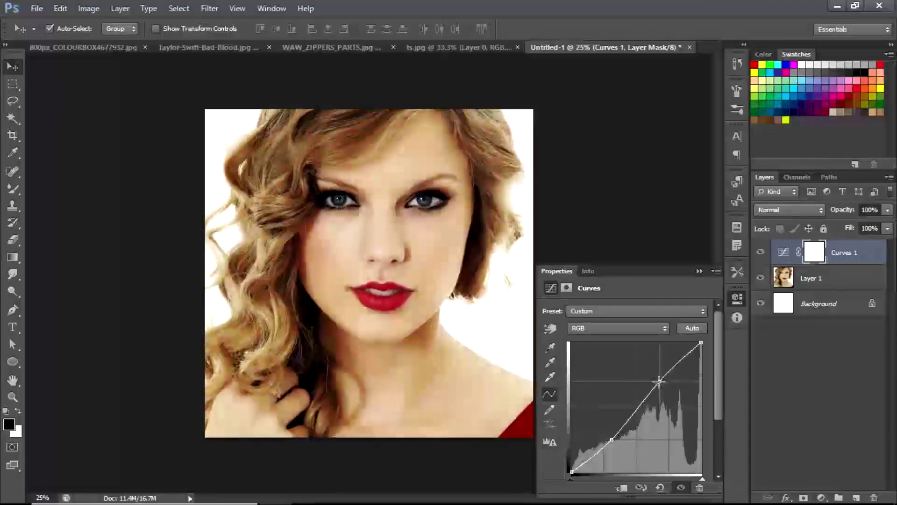
pyautogui.click(699, 271)
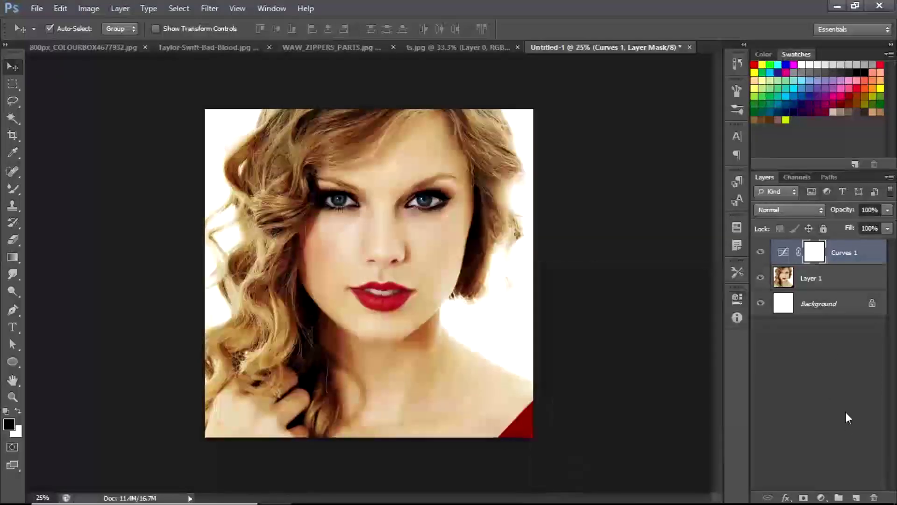
# Add a Hue/Saturation adjustment layer with Saturation at +28 and compare the portrait with and without the adjustments
pyautogui.click(821, 498)
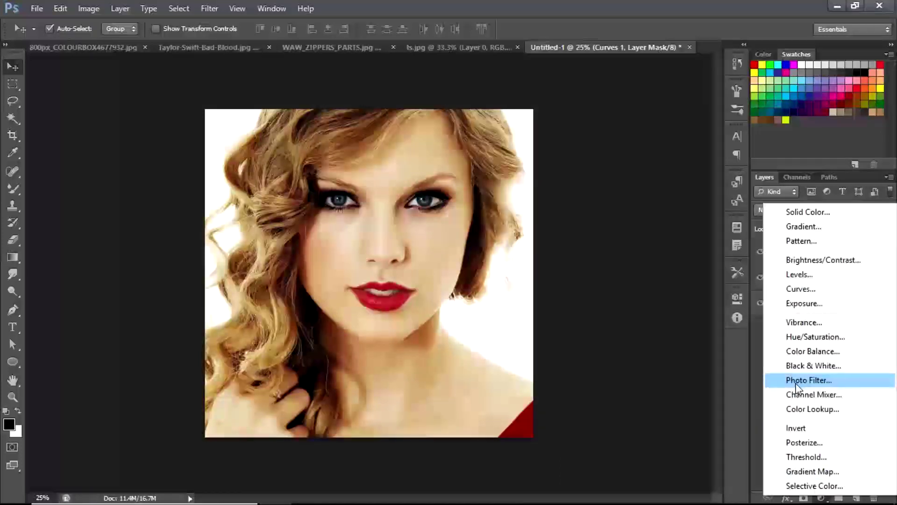
pyautogui.click(803, 337)
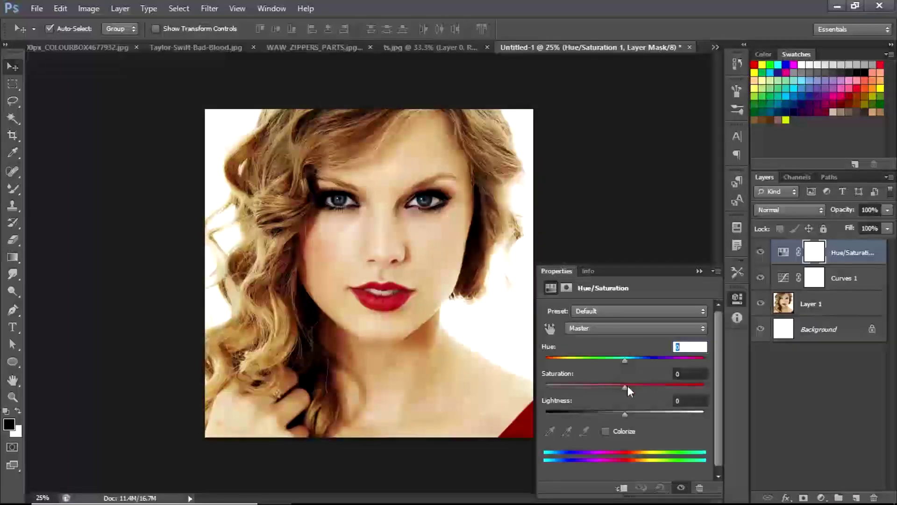
pyautogui.moveTo(626, 387); pyautogui.dragTo(648, 385)
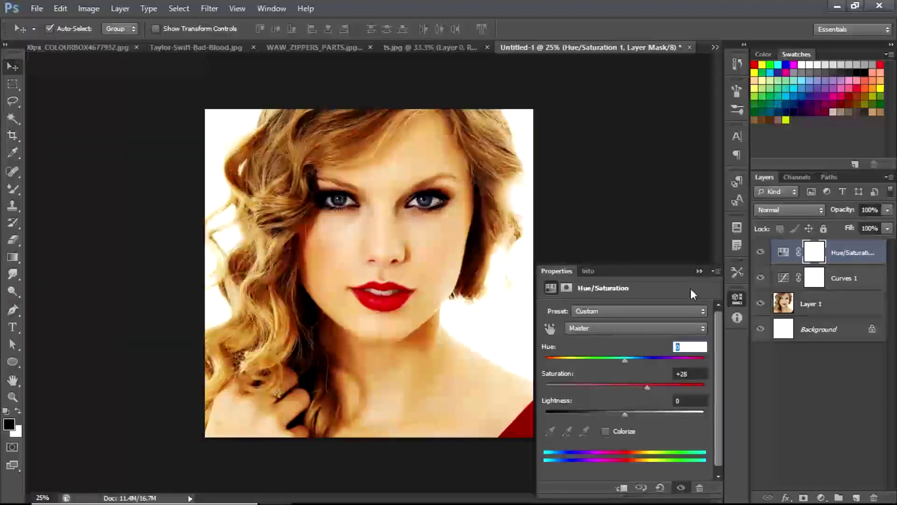
pyautogui.click(701, 272)
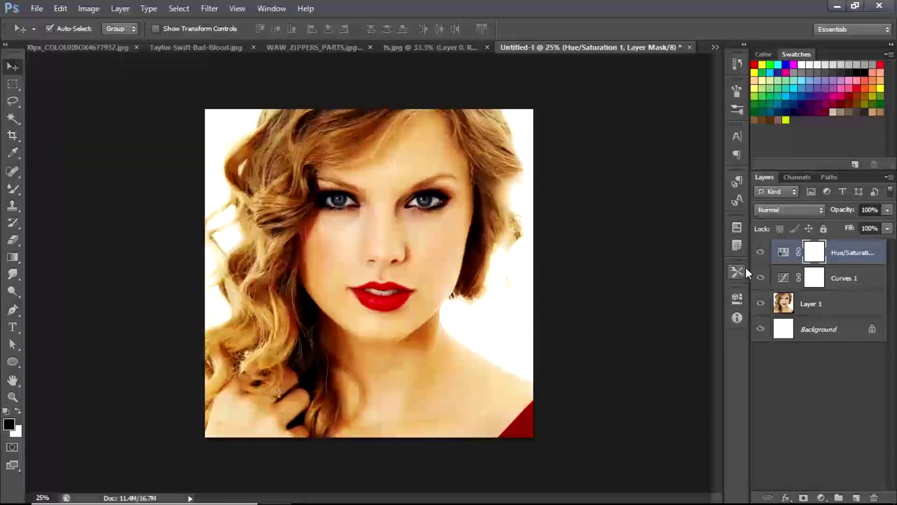
pyautogui.click(763, 278)
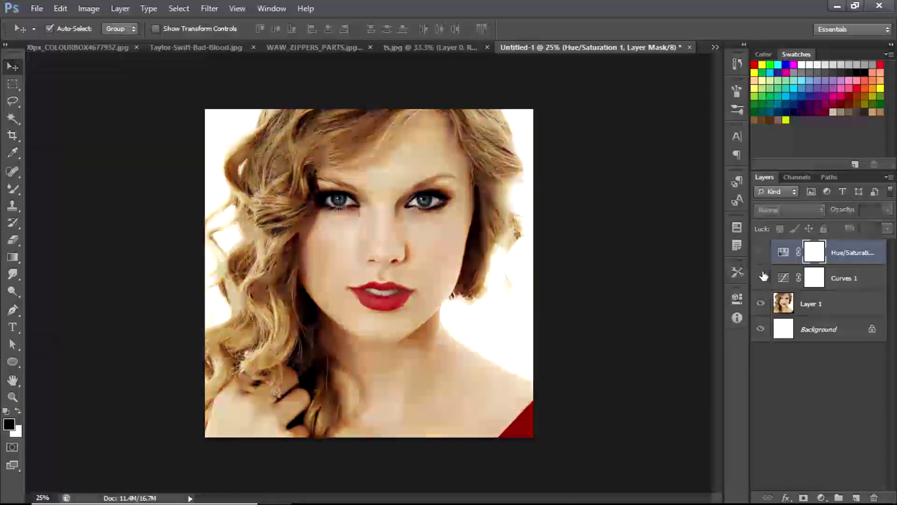
pyautogui.click(761, 277)
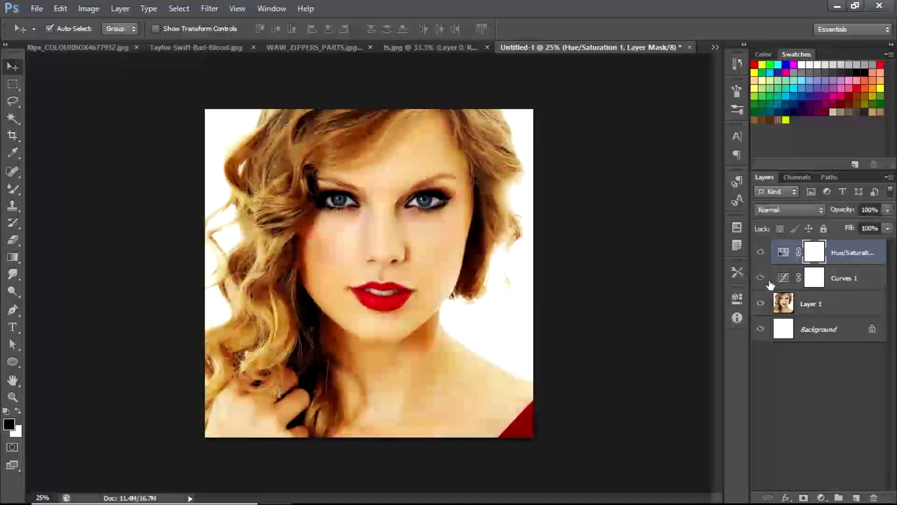
# Merge the Hue/Saturation, Curves 1 and Layer 1 layers of Untitled-1 into one layer
pyautogui.click(229, 48)
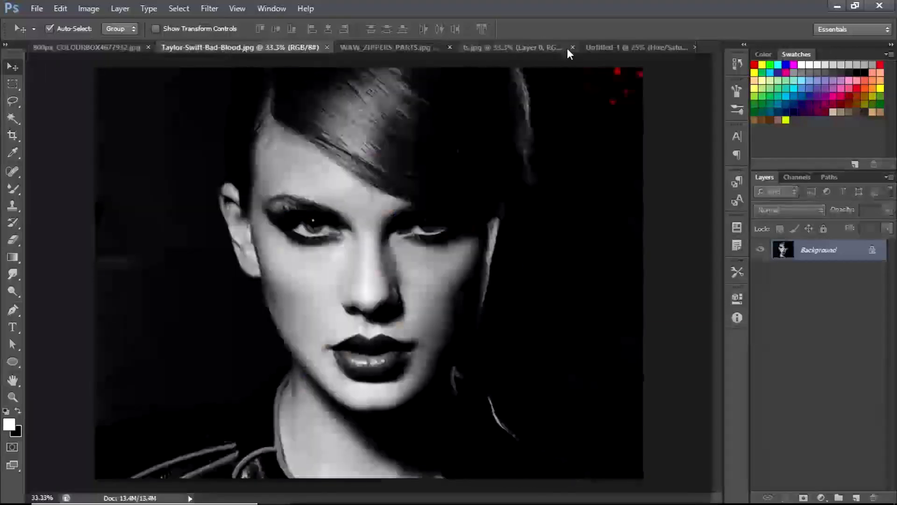
pyautogui.click(607, 49)
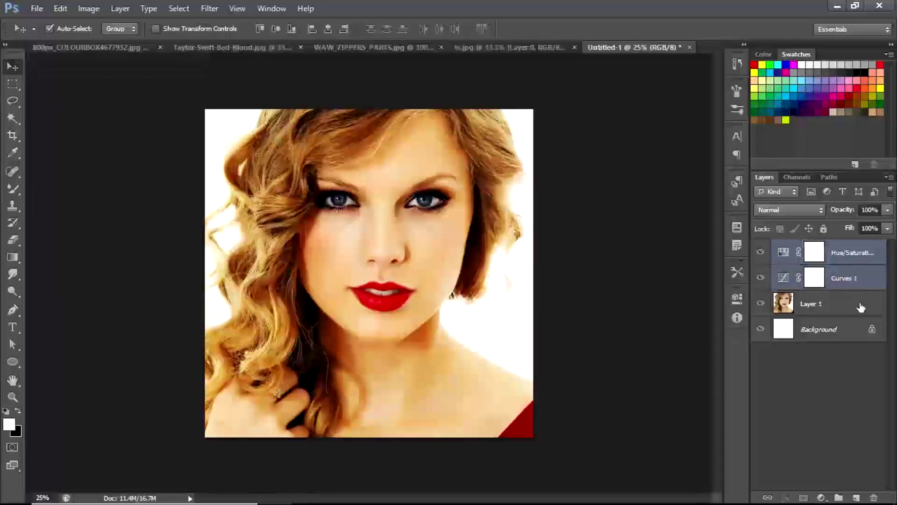
pyautogui.keyDown('shift'); pyautogui.click(856, 304); pyautogui.keyUp('shift')
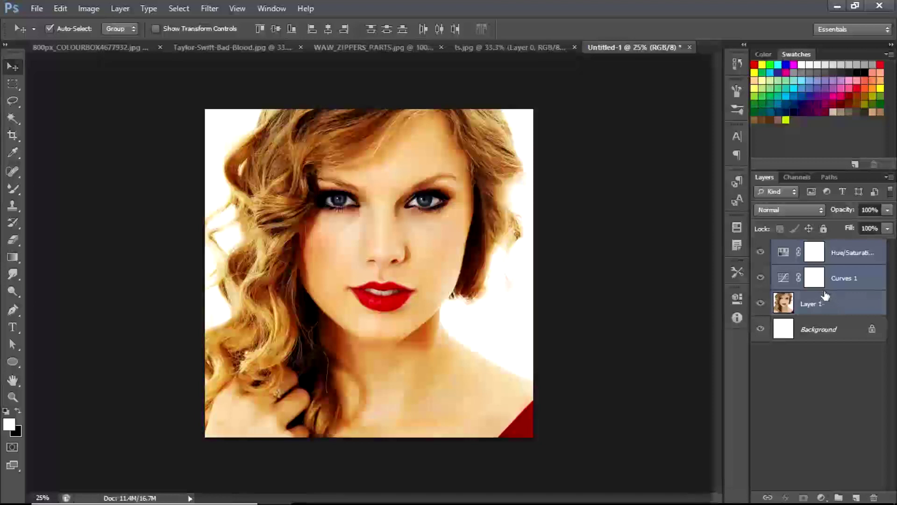
pyautogui.hotkey('ctrl', 'e')
# Copy the Taylor-Swift-Bad-Blood.jpg portrait into Untitled-1 and scale it proportionally to about 118% so it covers the canvas
pyautogui.click(214, 48)
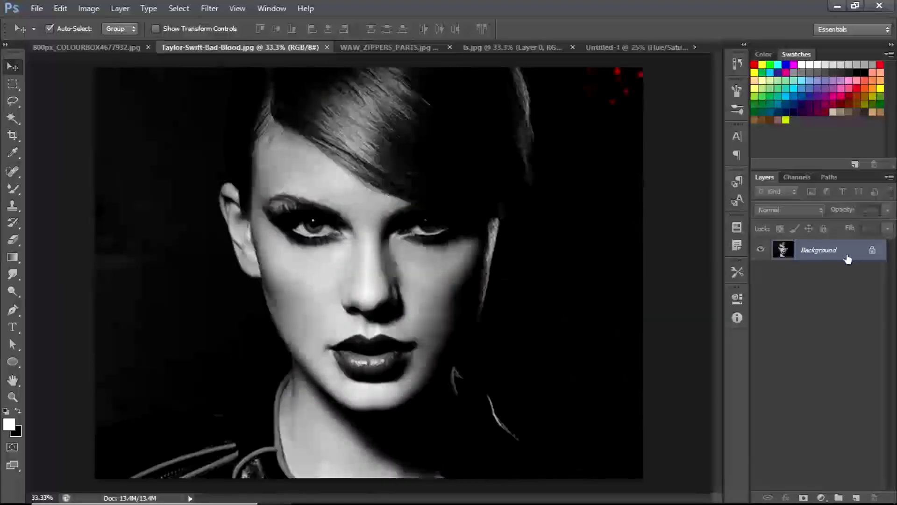
pyautogui.moveTo(430, 196)
pyautogui.mouseDown()
pyautogui.moveTo(520, 99)
pyautogui.moveTo(603, 52)
pyautogui.moveTo(503, 271)
pyautogui.moveTo(450, 245)
pyautogui.moveTo(434, 208)
pyautogui.mouseUp()
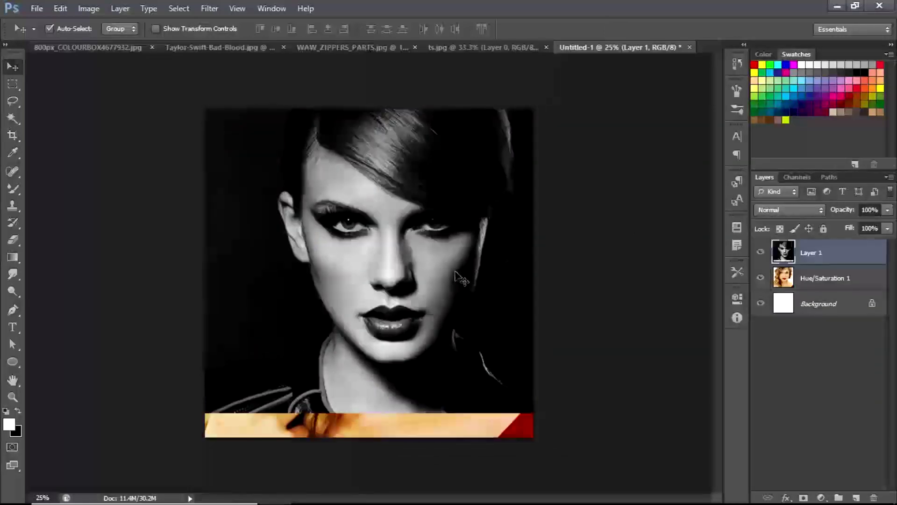
pyautogui.hotkey('ctrl', 't')
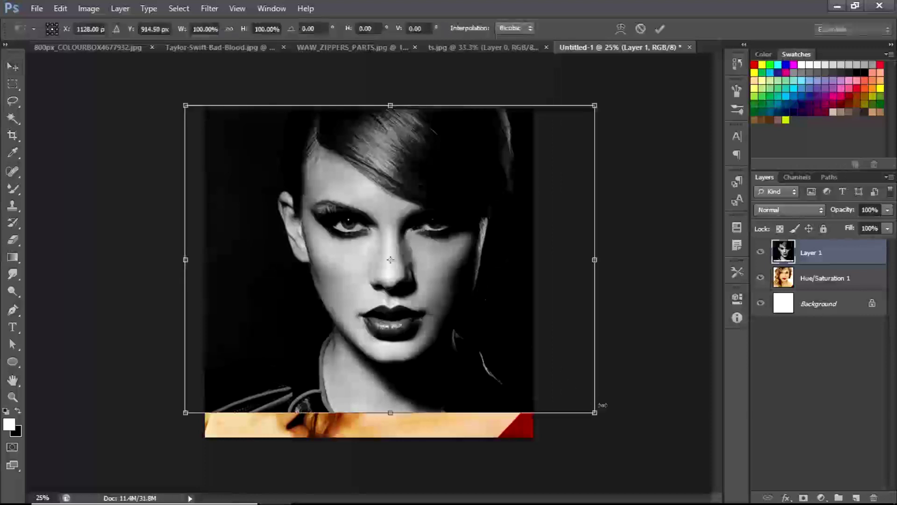
pyautogui.moveTo(595, 412); pyautogui.dragTo(632, 440)
pyautogui.moveTo(445, 285); pyautogui.dragTo(449, 296)
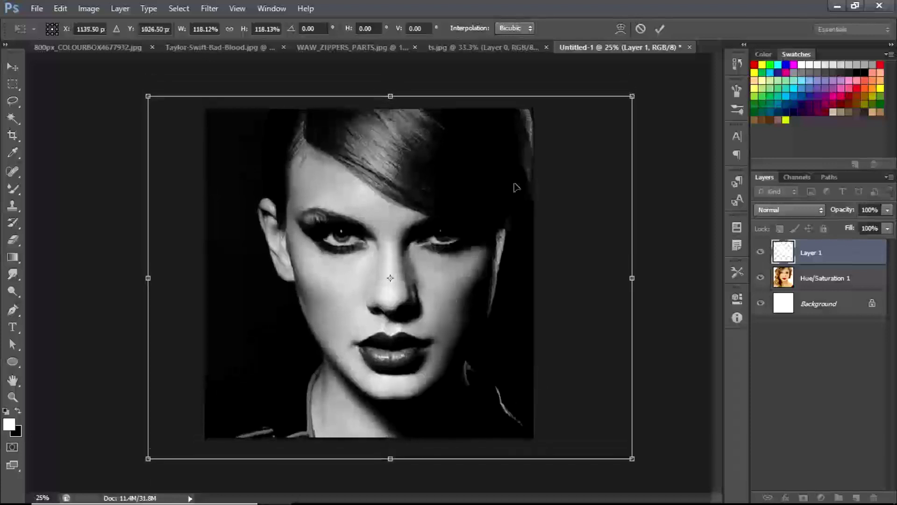
pyautogui.click(659, 29)
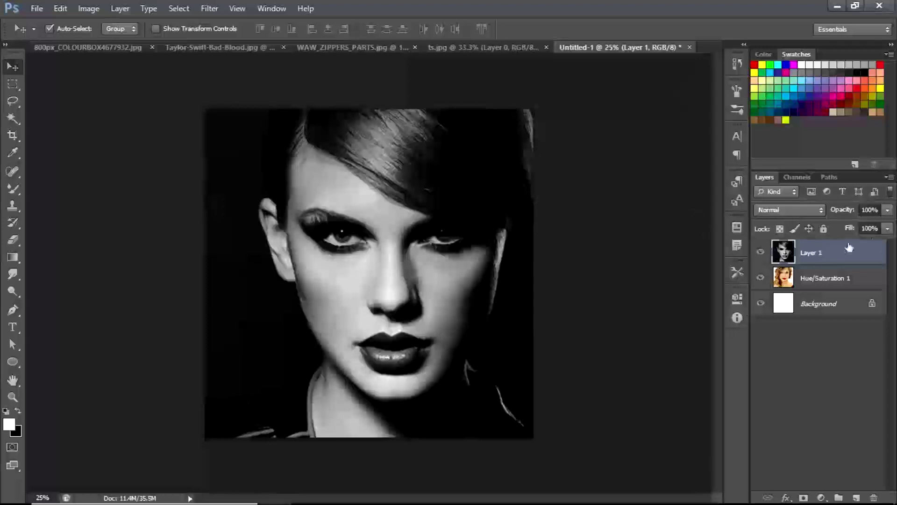
# Lower Layer 1's opacity to 55% and move the black-and-white face up over the colour portrait's facial features
pyautogui.click(887, 228)
pyautogui.moveTo(851, 226); pyautogui.dragTo(857, 223)
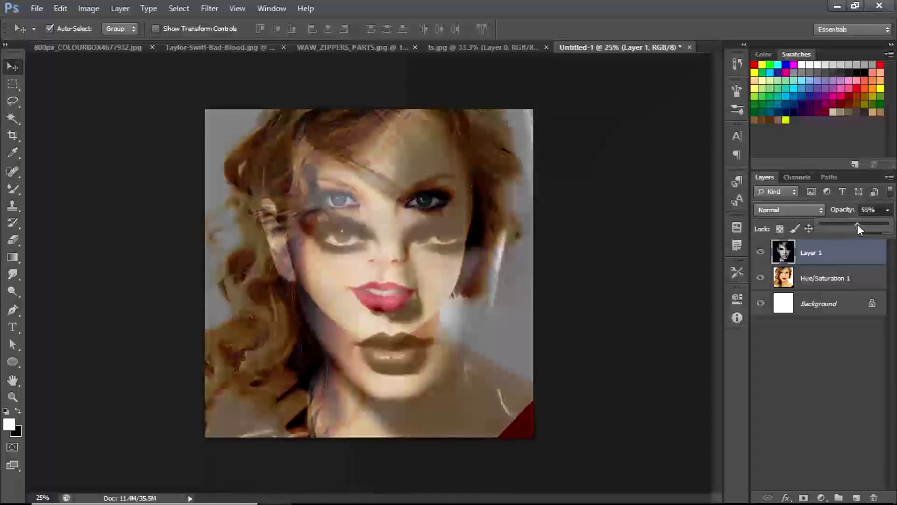
pyautogui.moveTo(423, 310); pyautogui.dragTo(429, 253)
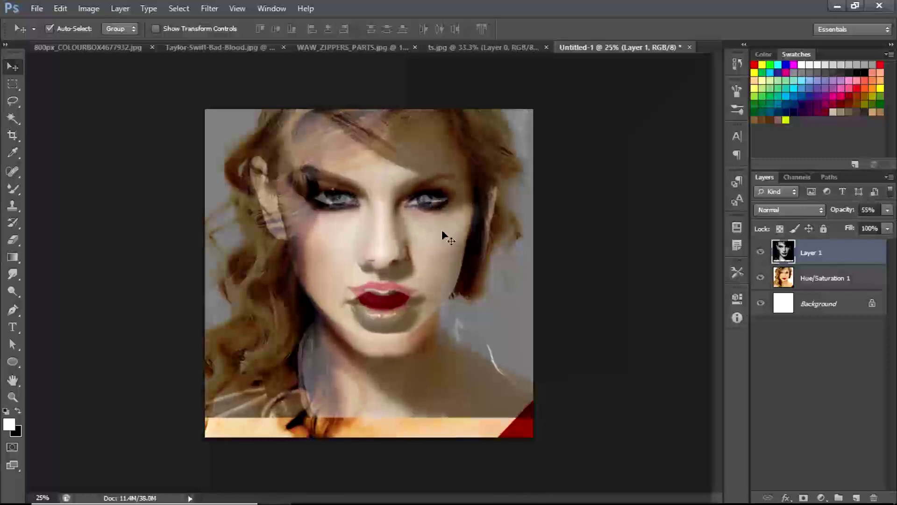
# Scale the black-and-white portrait proportionally about its centre to about 89% so its eyes and mouth match the colour portrait
pyautogui.hotkey('ctrl', 't')
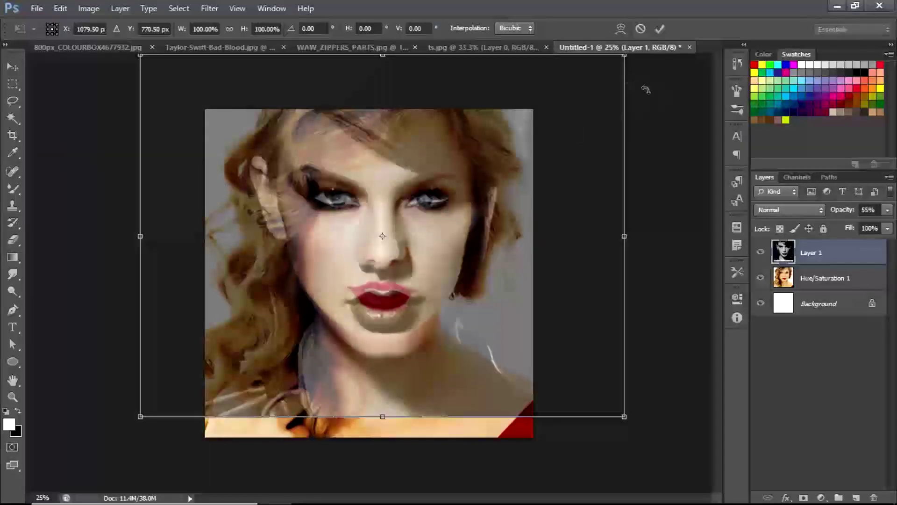
pyautogui.hotkey('ctrl', '-')
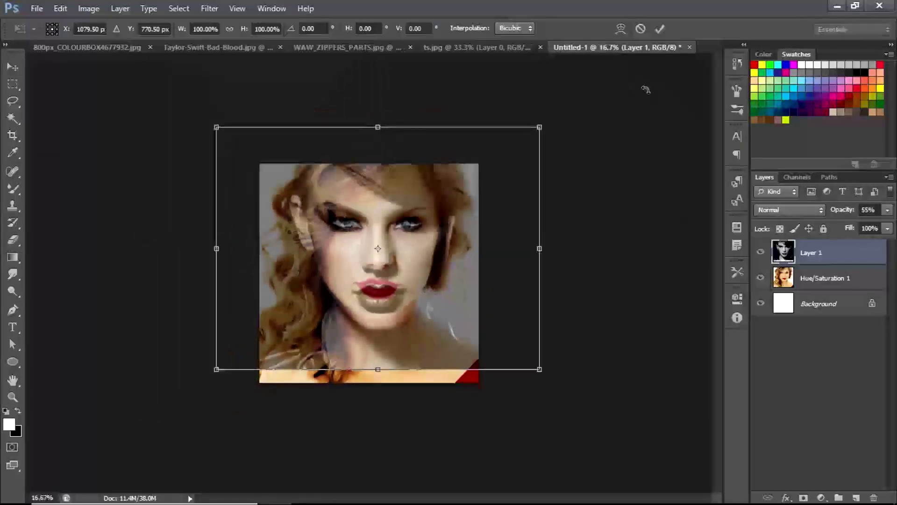
pyautogui.moveTo(540, 124); pyautogui.dragTo(522, 139)
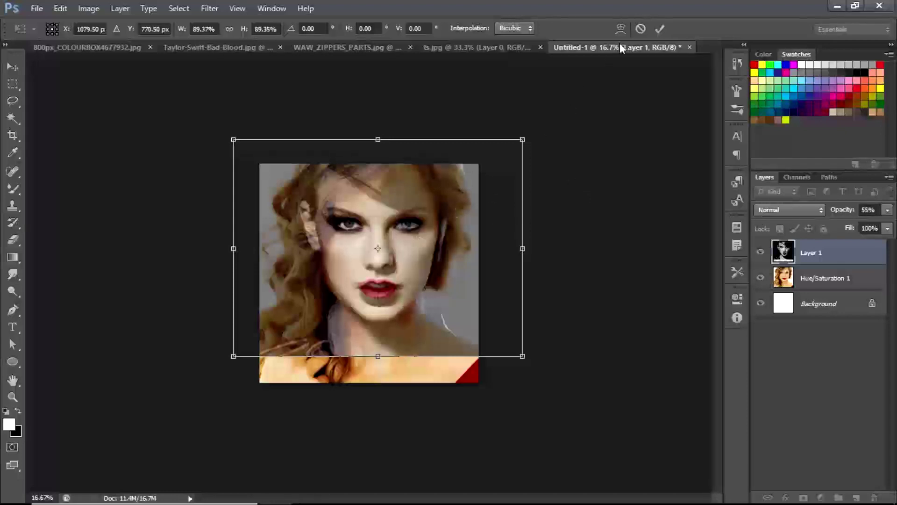
pyautogui.click(661, 29)
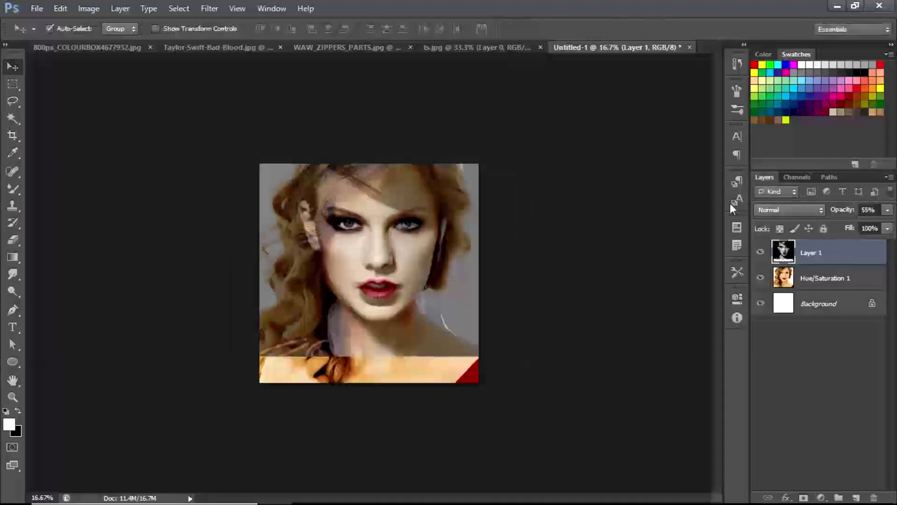
# Restore Layer 1's opacity to 100% and hide the Hue/Saturation 1 and Background layers
pyautogui.click(888, 210)
pyautogui.moveTo(879, 220); pyautogui.dragTo(891, 225)
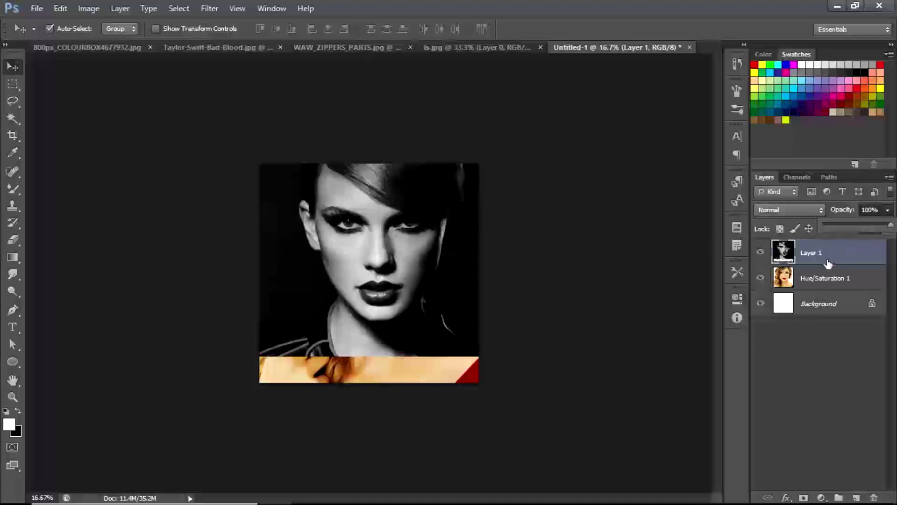
pyautogui.click(760, 277)
pyautogui.click(760, 303)
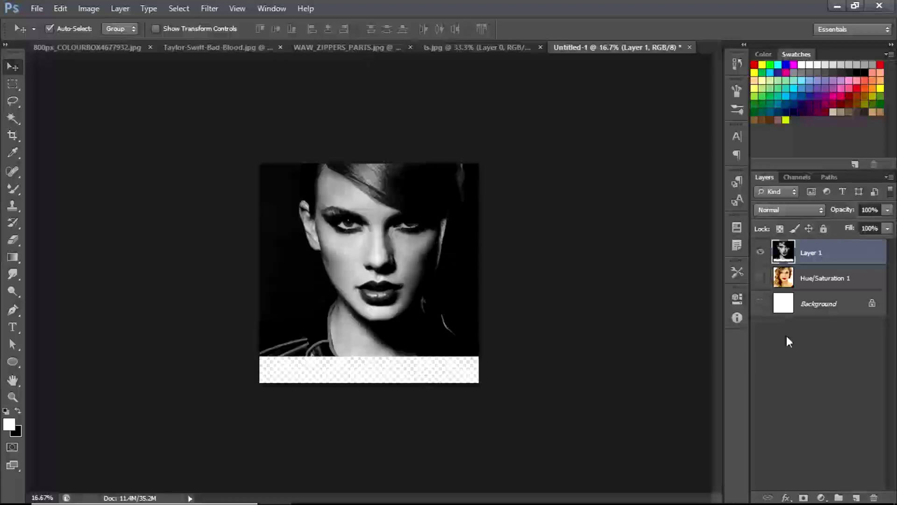
# Add a Curves adjustment layer above Layer 1, pulling the shadows down slightly and anchoring the highlights with a second point
pyautogui.click(821, 497)
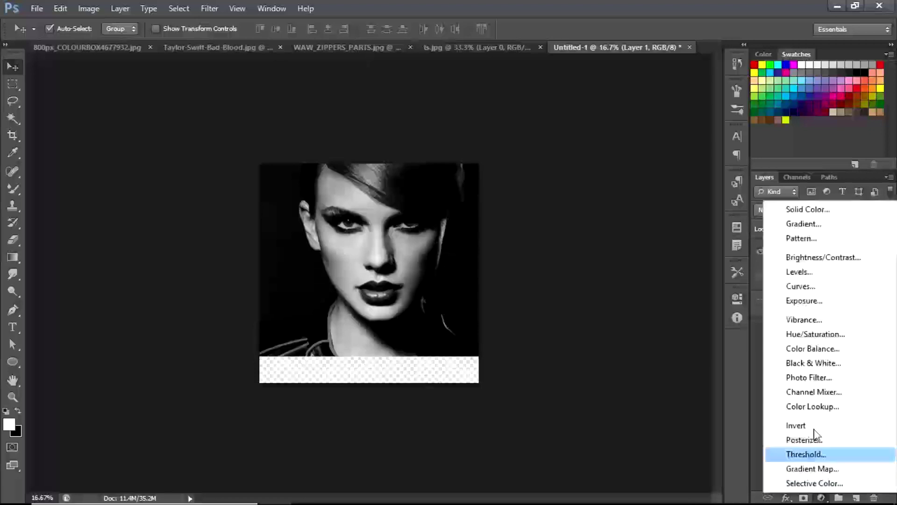
pyautogui.click(811, 286)
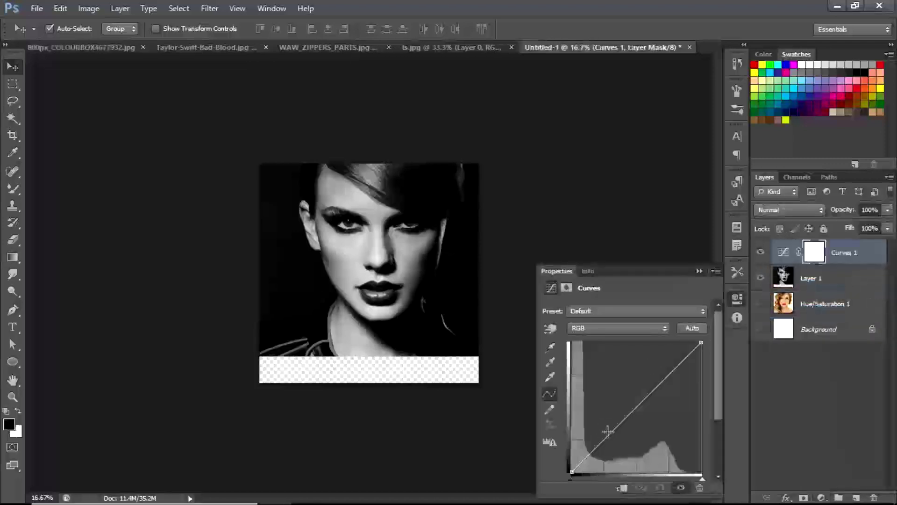
pyautogui.moveTo(607, 431); pyautogui.dragTo(611, 437)
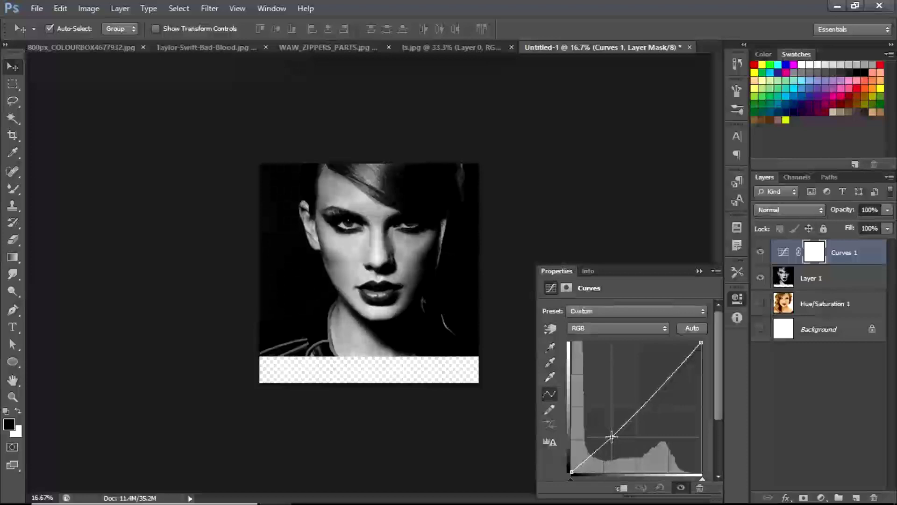
pyautogui.click(666, 376)
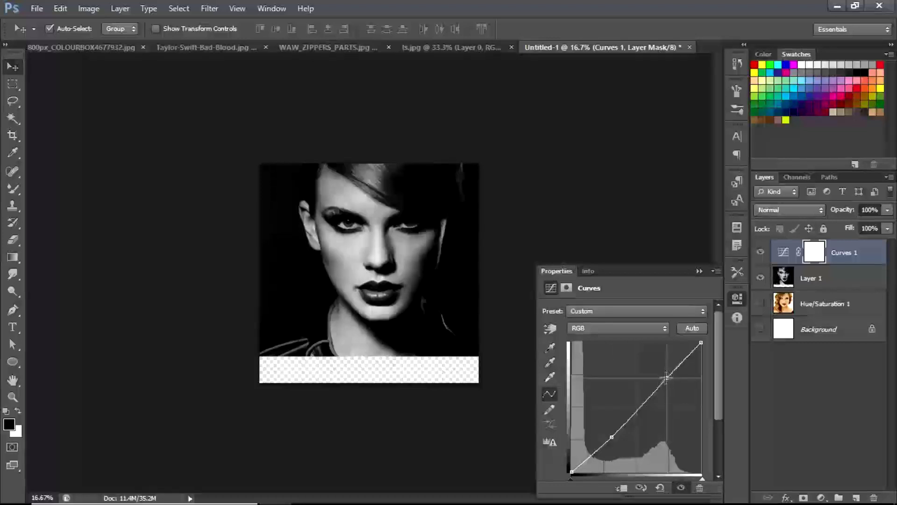
pyautogui.click(738, 298)
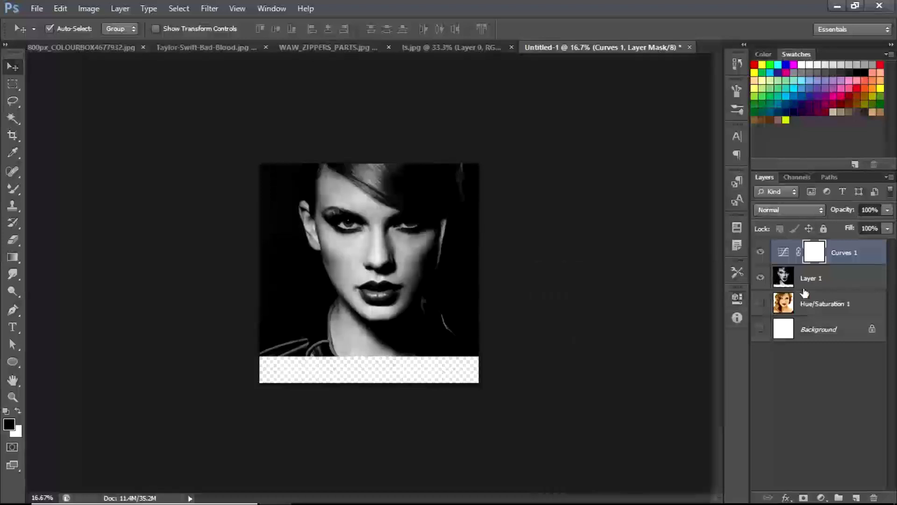
# Add a Hue/Saturation adjustment layer with Hue -43 and Saturation +40, and compare the portrait with and without the adjustments
pyautogui.click(821, 498)
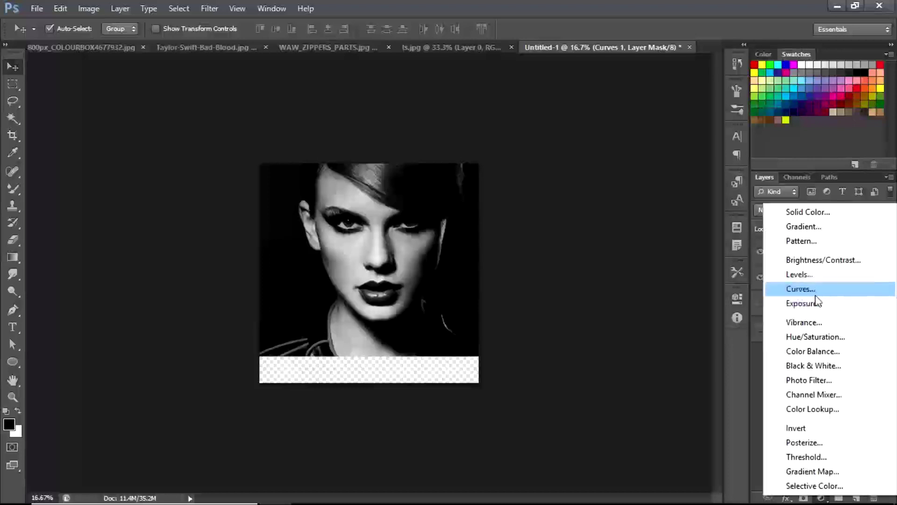
pyautogui.click(830, 336)
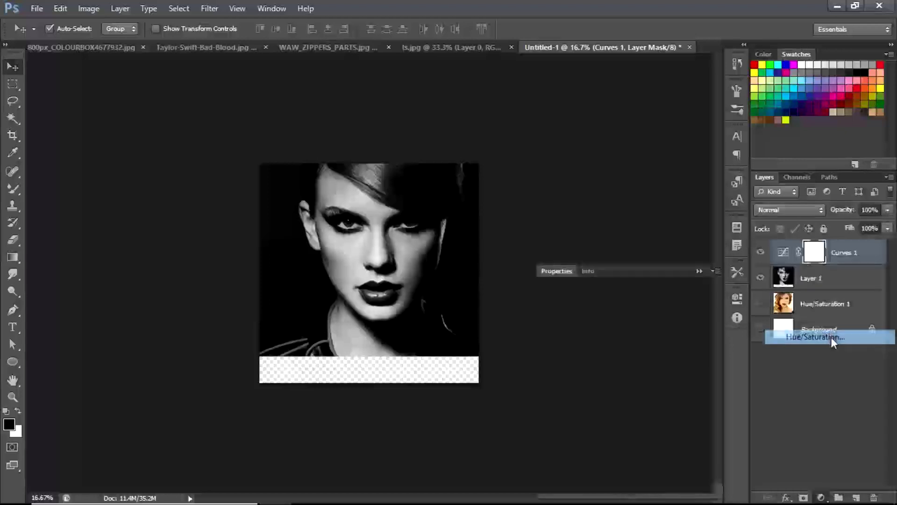
pyautogui.moveTo(627, 360); pyautogui.dragTo(657, 384)
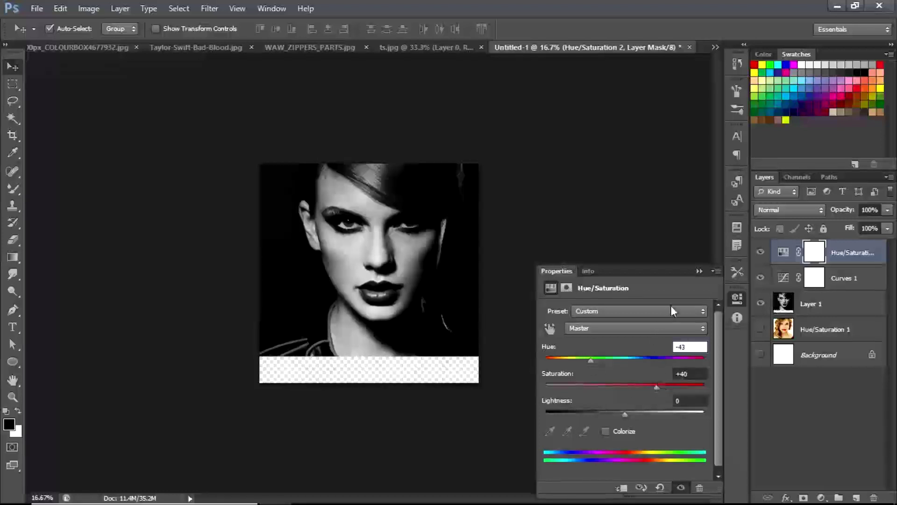
pyautogui.click(699, 271)
pyautogui.click(760, 253)
pyautogui.click(760, 277)
pyautogui.click(760, 252)
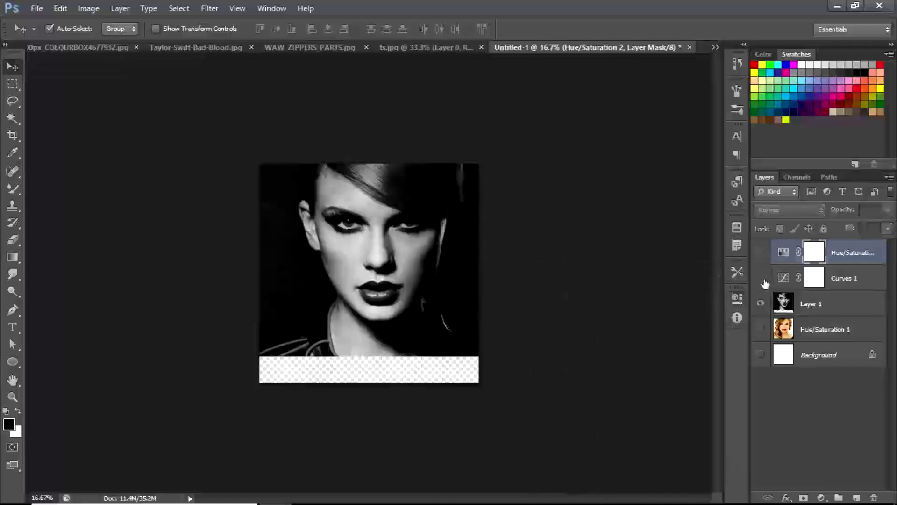
pyautogui.click(760, 278)
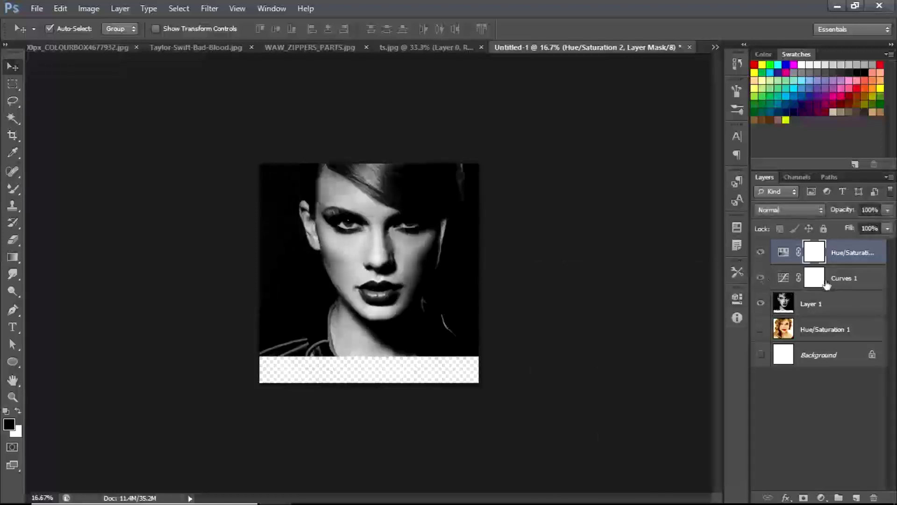
# Merge the new Hue/Saturation adjustment, Curves 1 and Layer 1 into one layer
pyautogui.keyDown('ctrl'); pyautogui.click(844, 308); pyautogui.keyUp('ctrl')
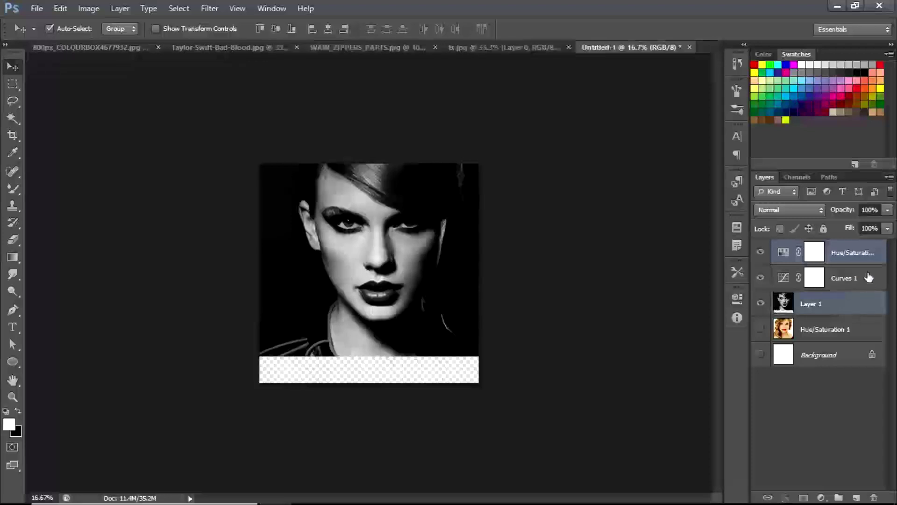
pyautogui.keyDown('ctrl'); pyautogui.click(858, 284); pyautogui.keyUp('ctrl')
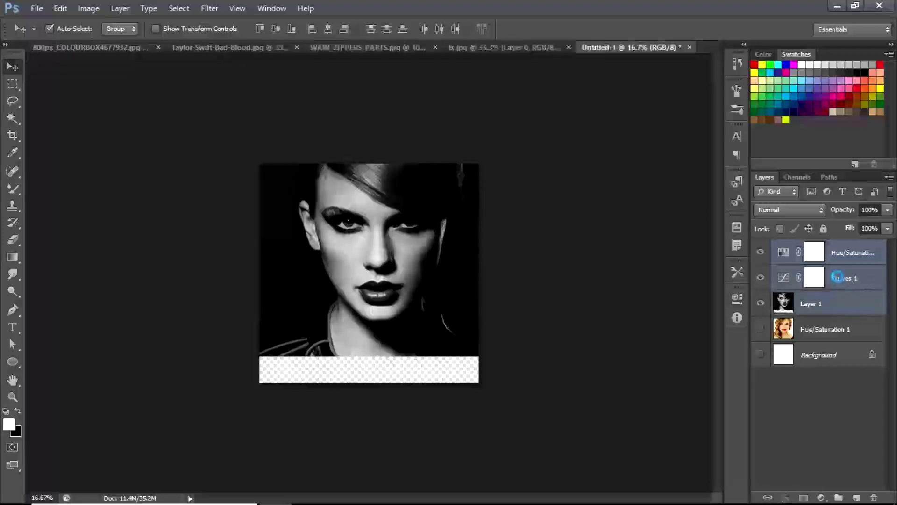
pyautogui.hotkey('ctrl', 'e')
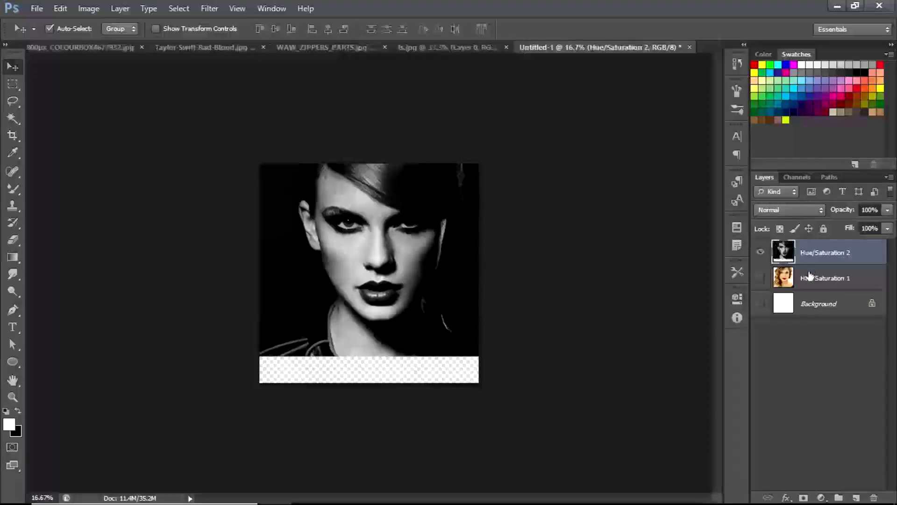
# Move the merged black-and-white portrait below the Hue/Saturation 1 layer and show the colour portrait again
pyautogui.moveTo(867, 255); pyautogui.dragTo(788, 273)
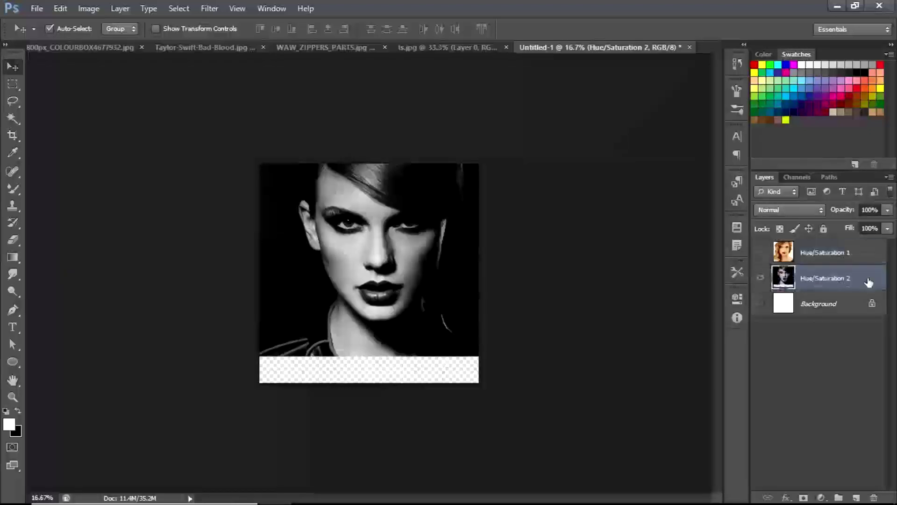
pyautogui.click(760, 252)
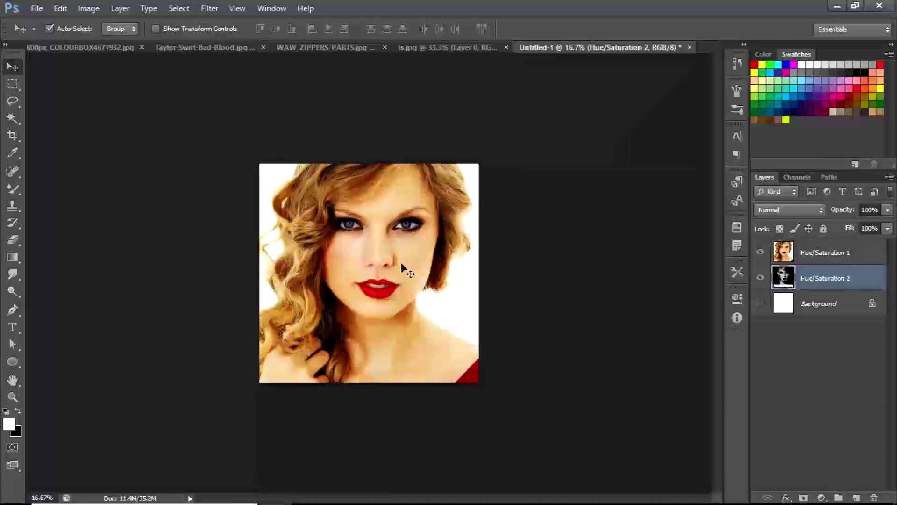
# Draw a freehand Lasso selection around the face half on the image's right, from chin to hairline along the nose
pyautogui.hotkey('ctrl', '0')
pyautogui.moveTo(13, 104); pyautogui.dragTo(70, 98)
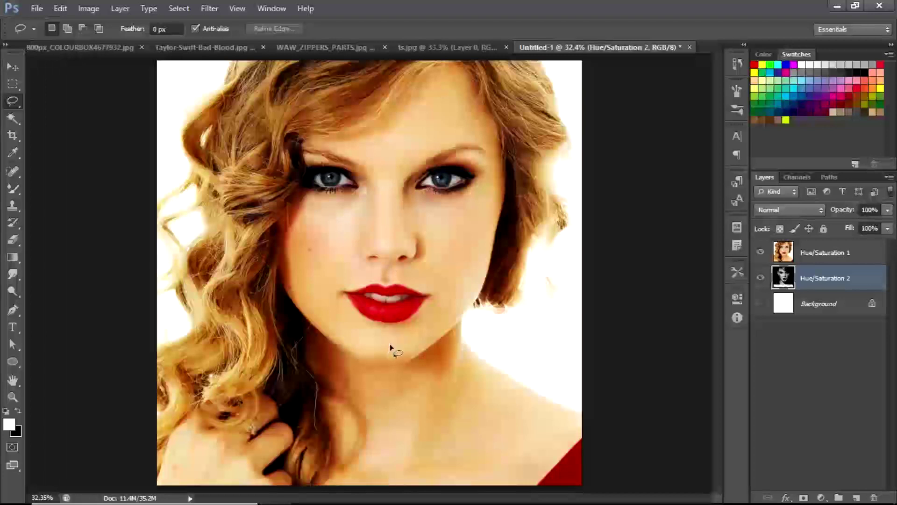
pyautogui.moveTo(389, 347)
pyautogui.mouseDown()
pyautogui.moveTo(392, 221)
pyautogui.moveTo(393, 353)
pyautogui.mouseUp()
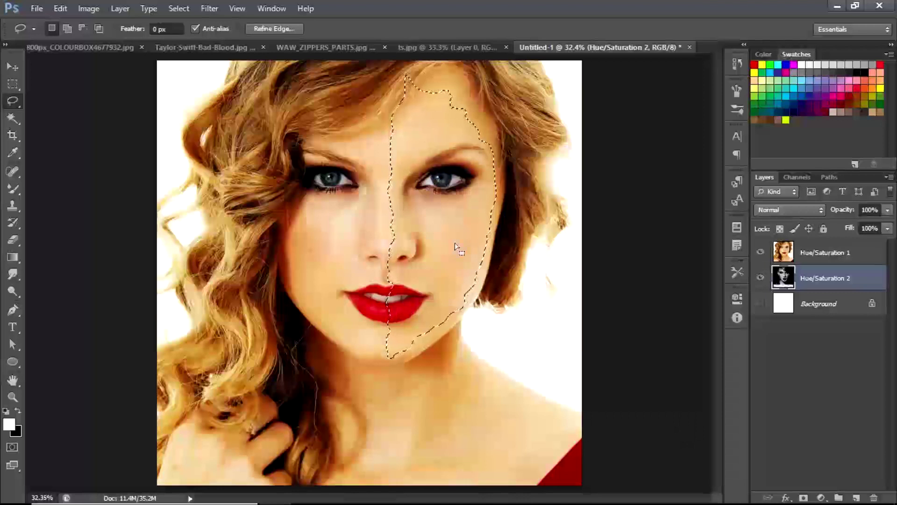
# Add a layer mask from the selection to the Hue/Saturation 1 layer and invert it, cutting that face half out
pyautogui.click(790, 259)
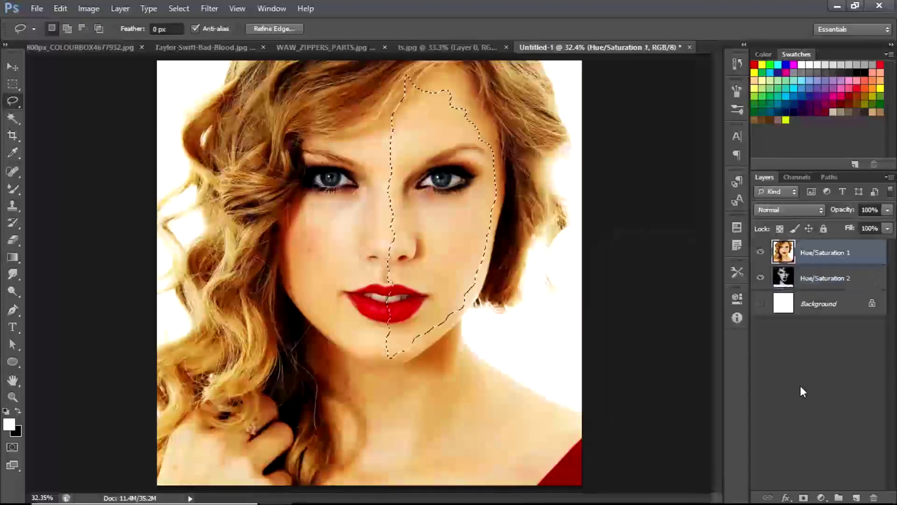
pyautogui.click(803, 498)
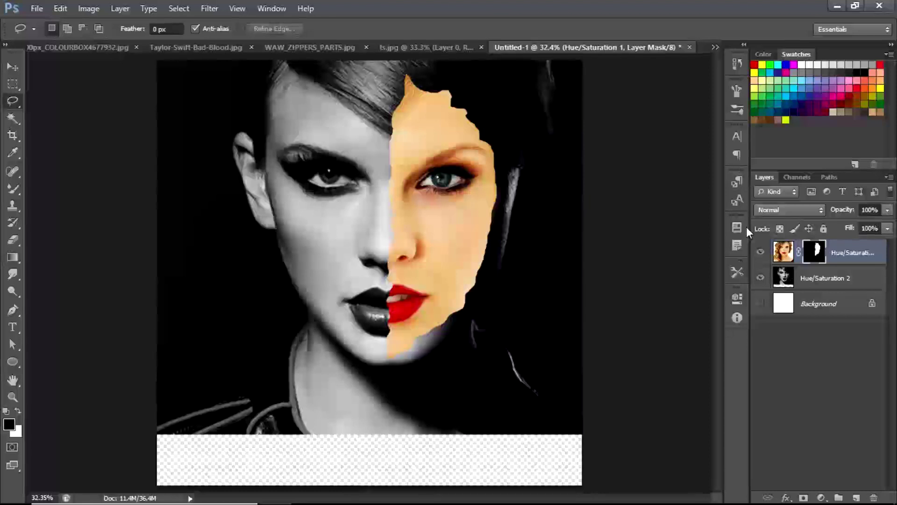
pyautogui.hotkey('ctrl', 'i')
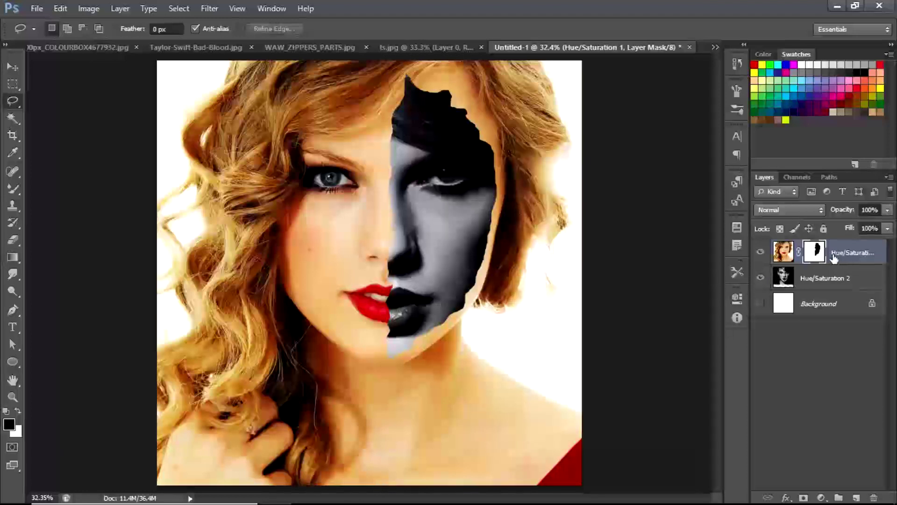
# Duplicate the masked colour portrait layer and select the original below the copy
pyautogui.press('x')
pyautogui.hotkey('ctrl', 'j')
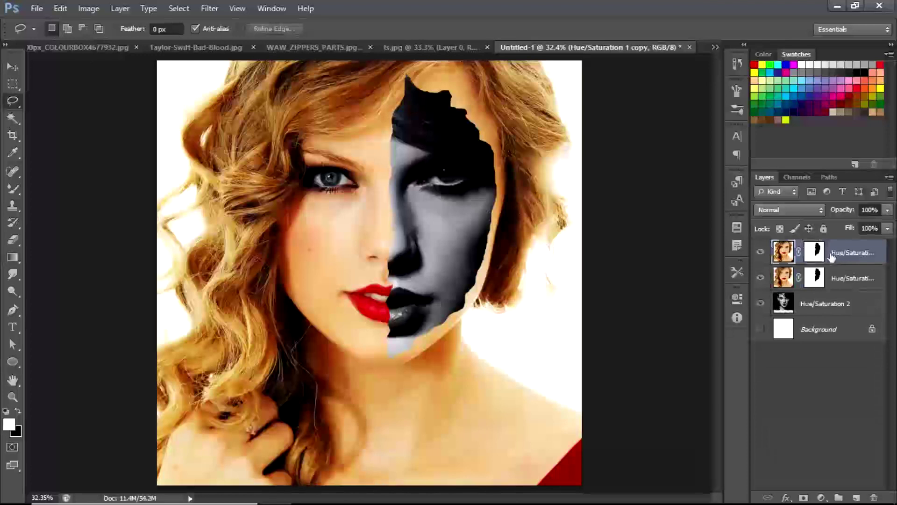
pyautogui.click(767, 286)
pyautogui.click(761, 279)
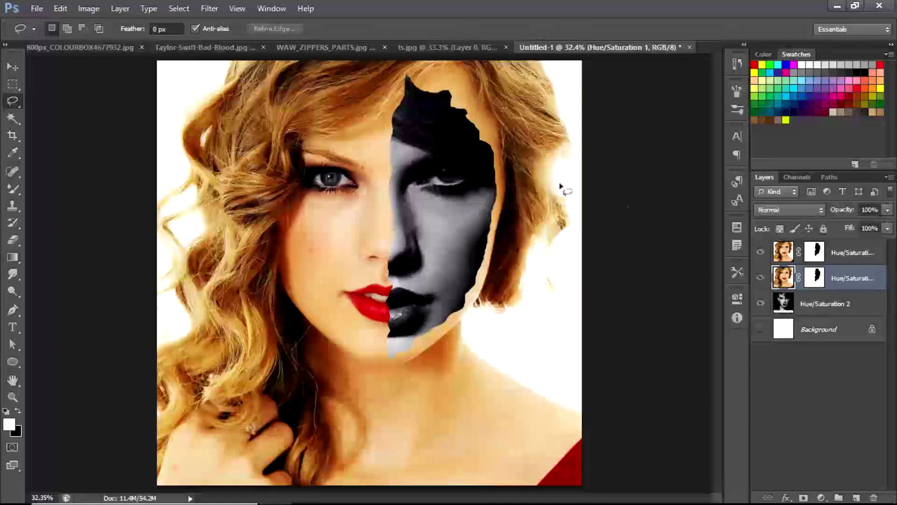
# Reapply the last-used Gaussian Blur to the lower masked colour portrait layer
pyautogui.click(209, 10)
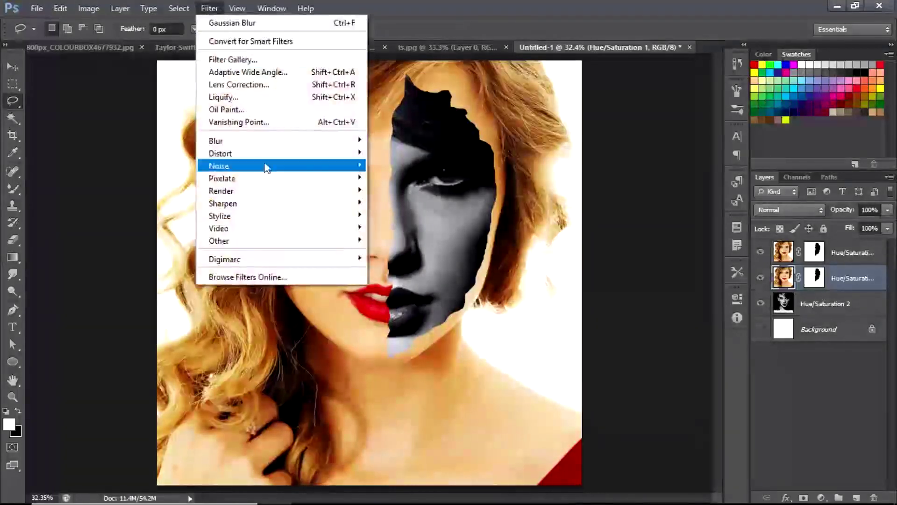
pyautogui.click(251, 22)
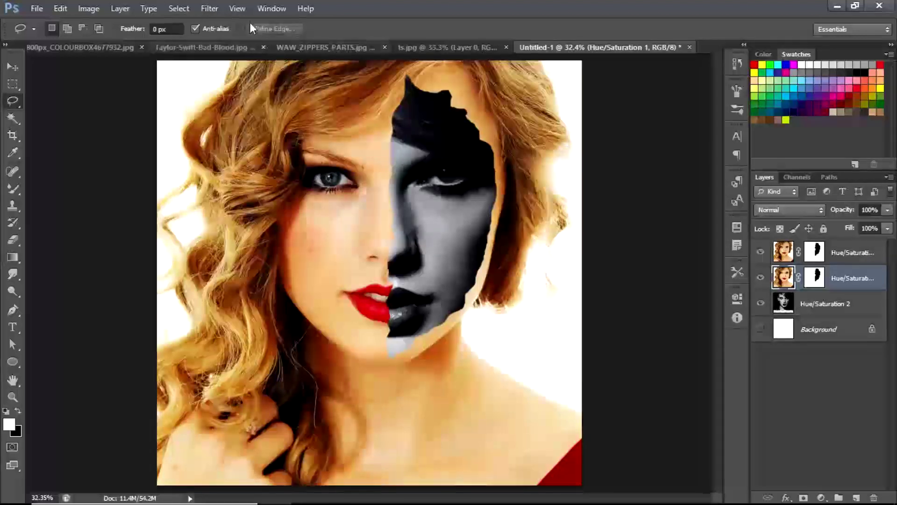
pyautogui.click(213, 9)
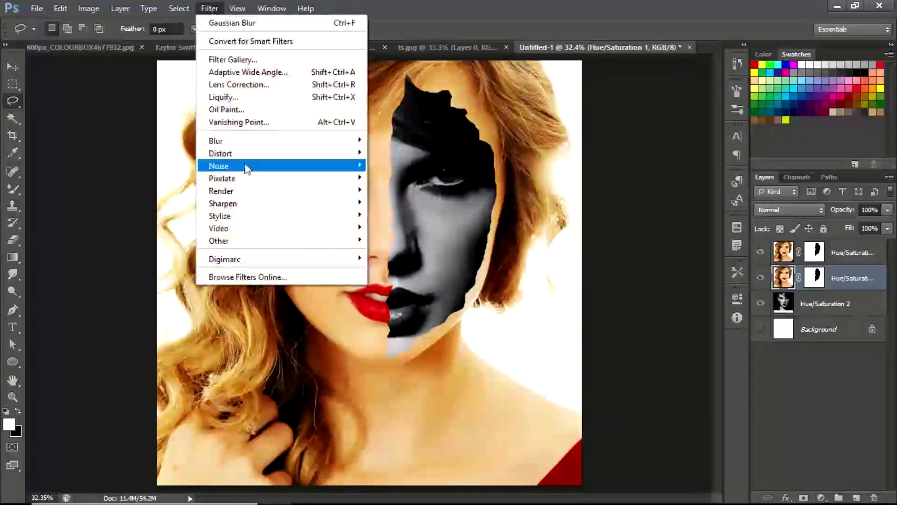
pyautogui.moveTo(248, 166)
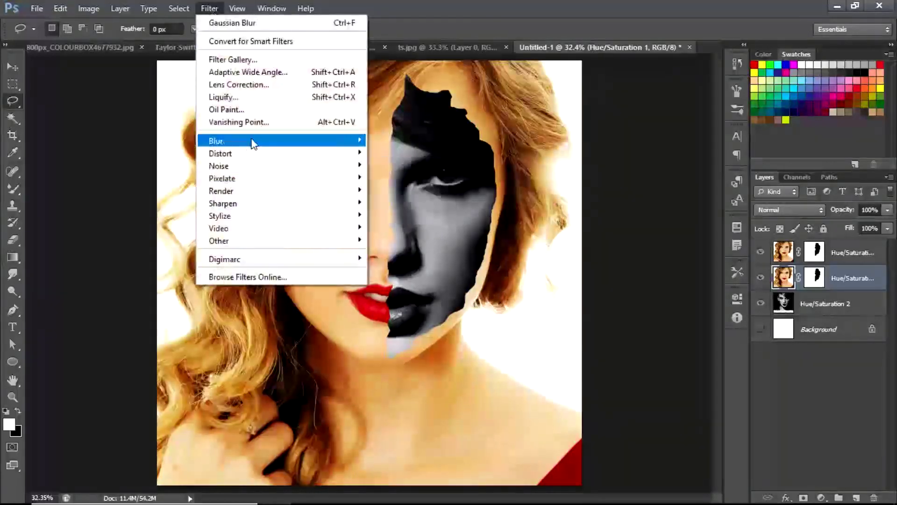
pyautogui.moveTo(255, 141)
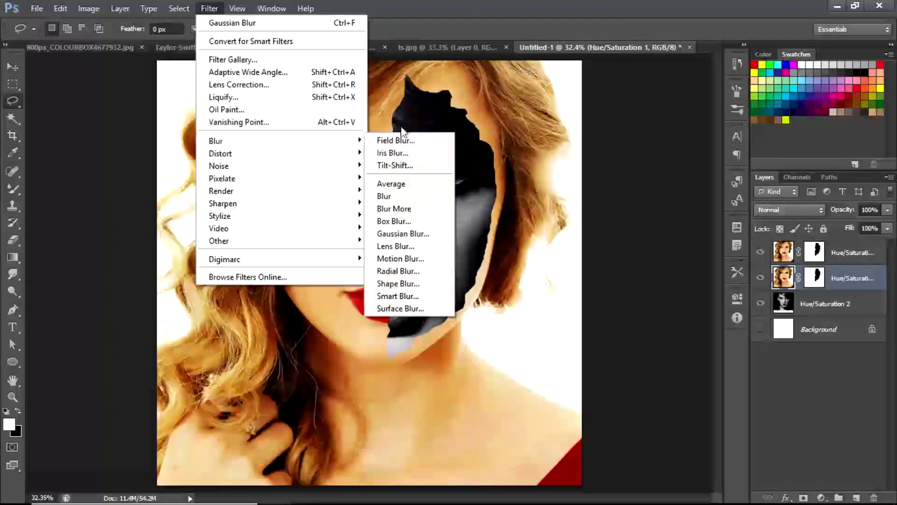
pyautogui.click(407, 235)
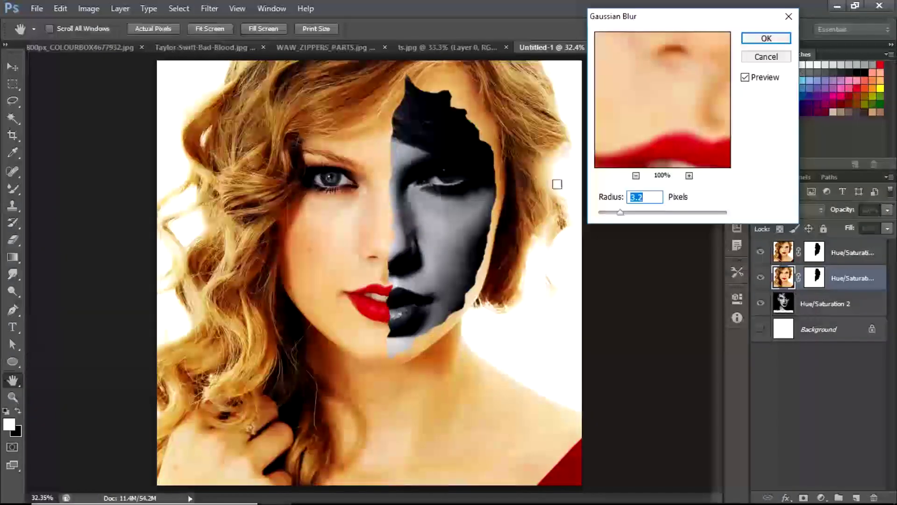
pyautogui.moveTo(631, 215); pyautogui.dragTo(646, 214)
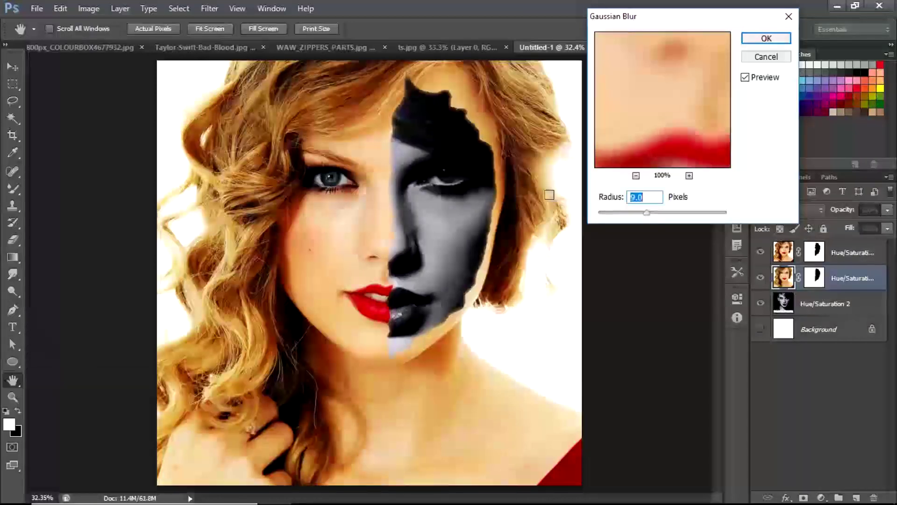
pyautogui.moveTo(649, 216); pyautogui.dragTo(648, 215)
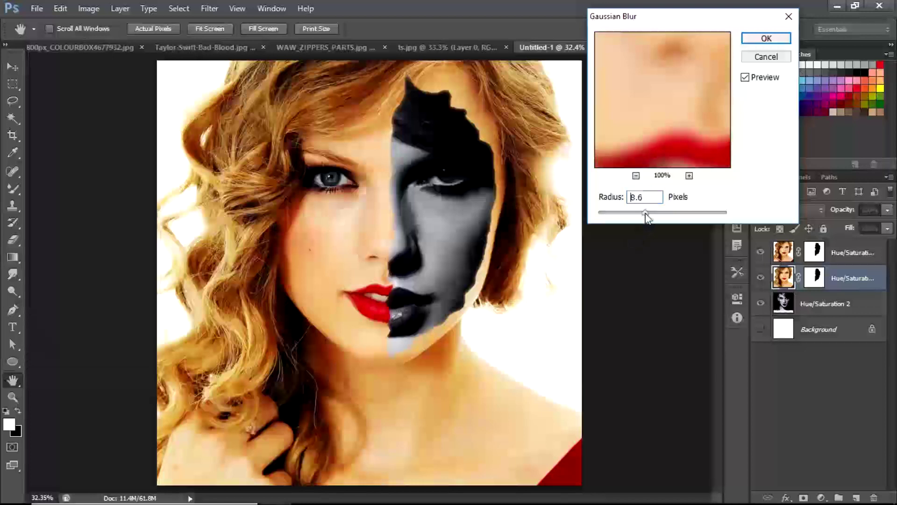
pyautogui.click(773, 58)
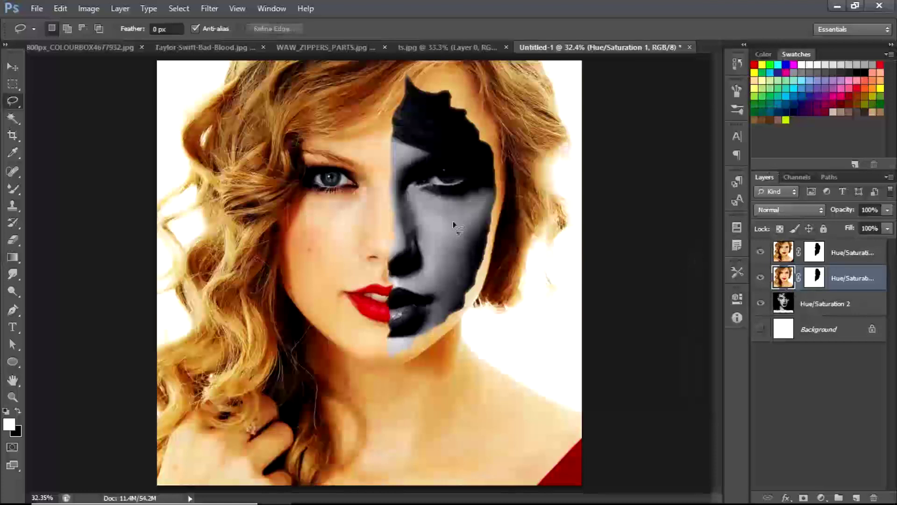
# Toggle the visibility of the lower colour portrait layer to compare the edge of the face cut-out
pyautogui.click(760, 278)
pyautogui.click(761, 277)
pyautogui.click(760, 278)
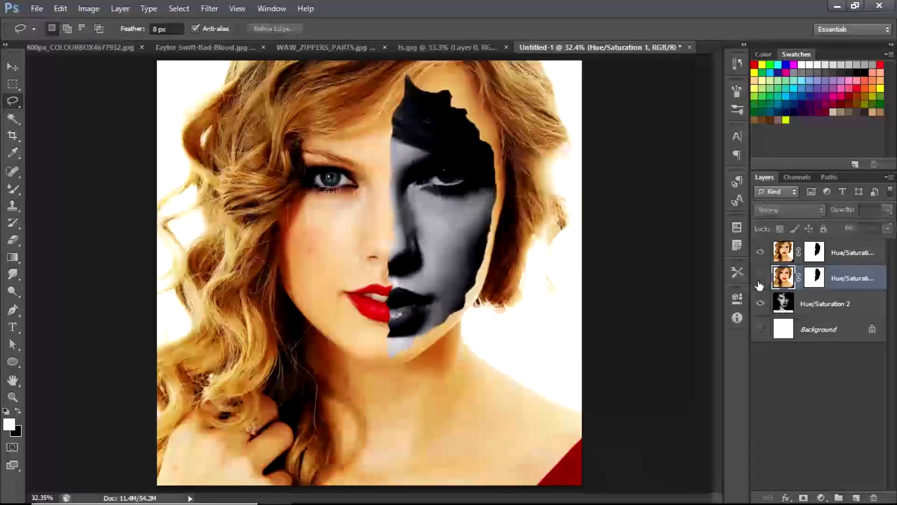
pyautogui.click(760, 279)
pyautogui.click(760, 278)
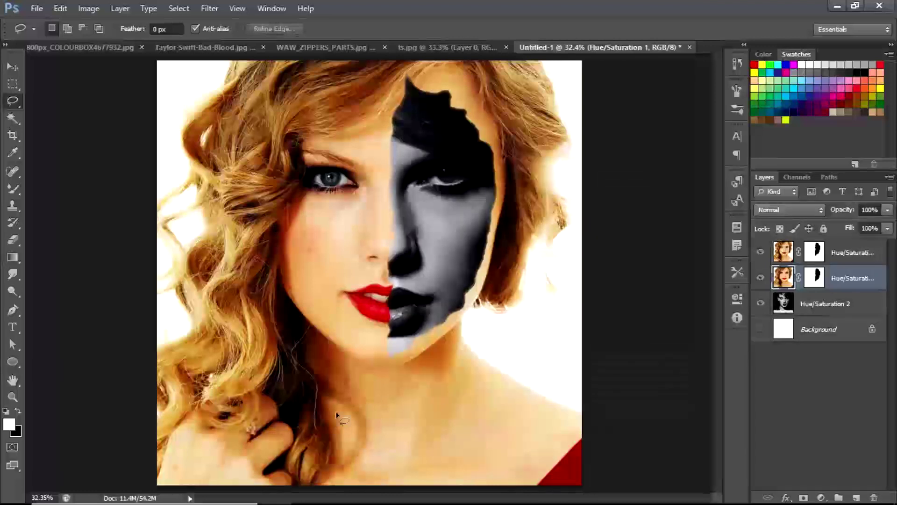
# Target the layer mask of the lower colour portrait and activate the Brush tool, enlarged to 1000 px
pyautogui.click(813, 278)
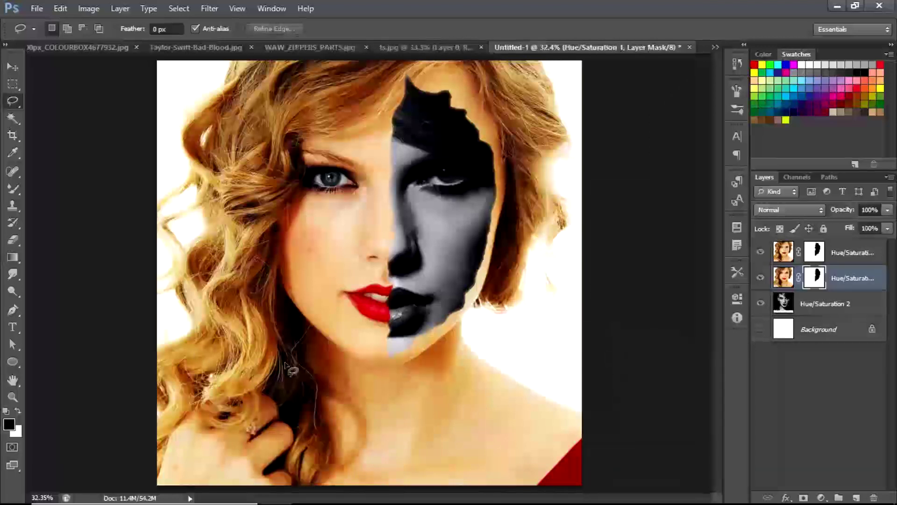
pyautogui.press('b')
pyautogui.rightClick(18, 187)
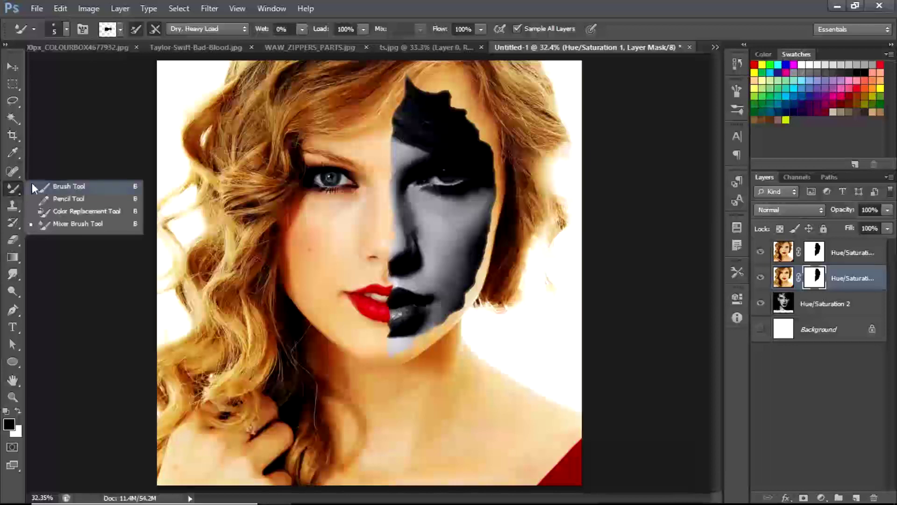
pyautogui.click(31, 183)
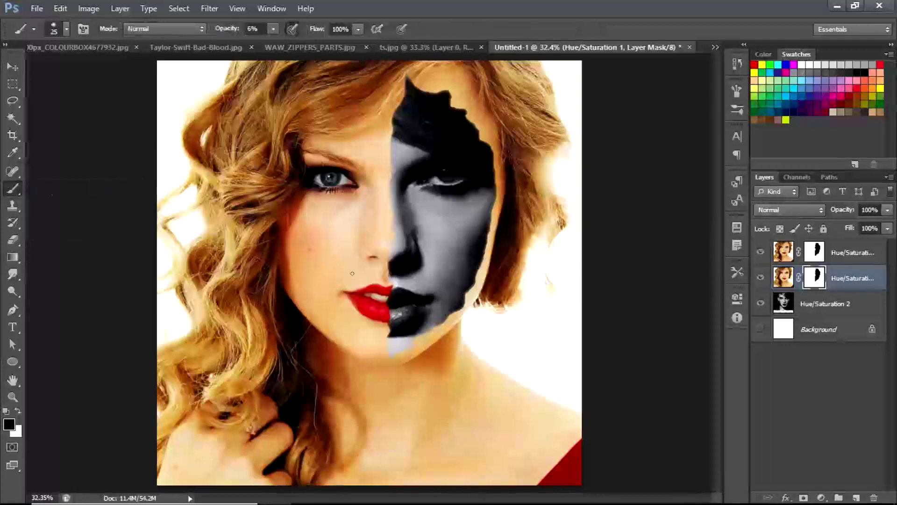
pyautogui.press(']')
pyautogui.press(']')
pyautogui.press(']')
pyautogui.press(']')
pyautogui.press(']')
pyautogui.press(']')
pyautogui.press(']')
pyautogui.press(']')
pyautogui.press(']')
pyautogui.press(']')
pyautogui.press(']')
pyautogui.press(']')
pyautogui.press(']')
pyautogui.press(']')
pyautogui.press(']')
pyautogui.press(']')
pyautogui.press(']')
pyautogui.press(']')
pyautogui.press(']')
pyautogui.press(']')
pyautogui.press(']')
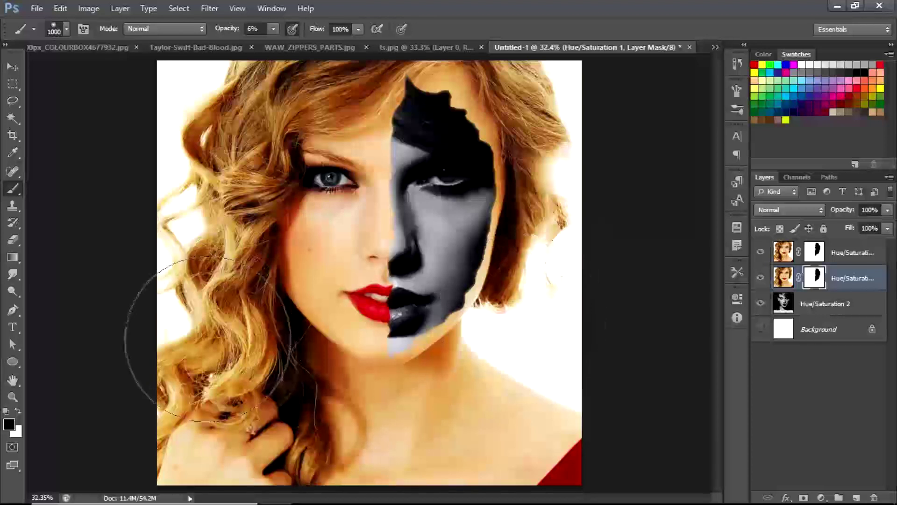
# Choose the hard round brush tip with 100% hardness and reduce its size to 500 px
pyautogui.click(66, 29)
pyautogui.click(48, 130)
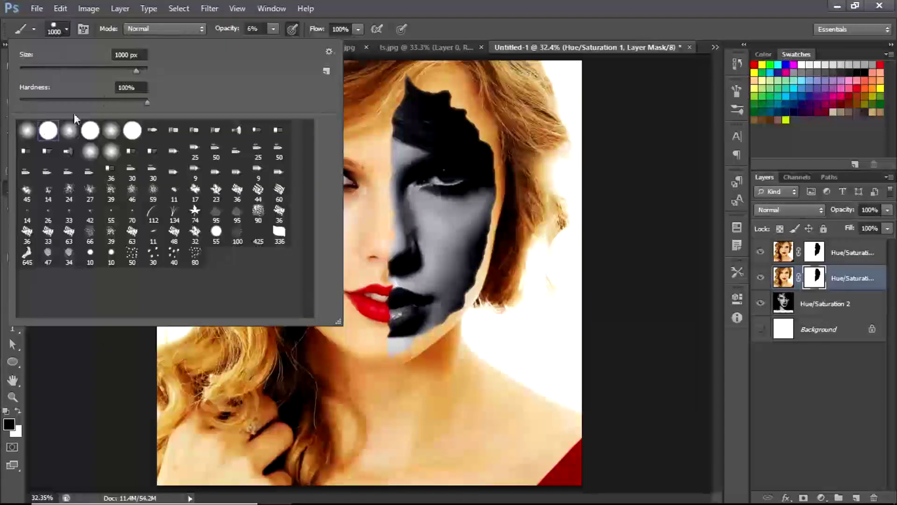
pyautogui.click(439, 10)
pyautogui.press('[')
pyautogui.press('[')
pyautogui.press('[')
pyautogui.press('[')
pyautogui.press('[')
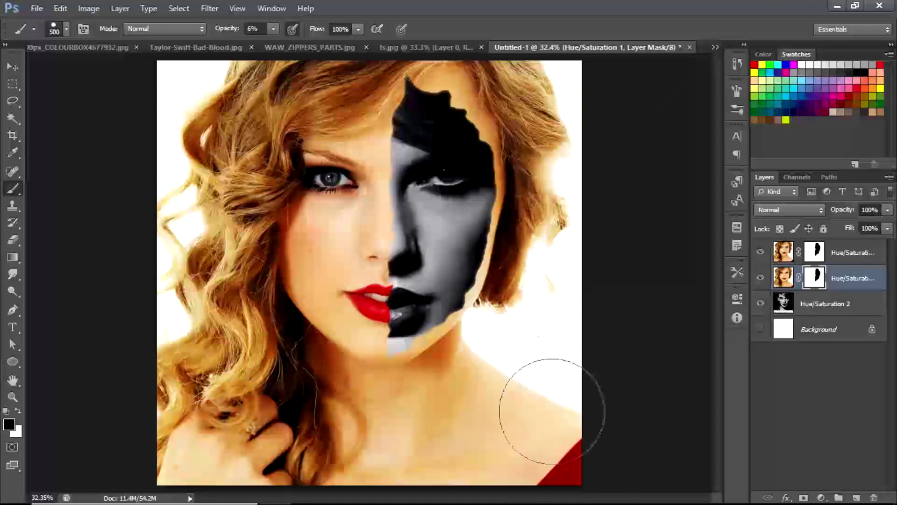
# Set the brush opacity to 100% and paint the lower portrait's mask black across the outer areas, keeping the surroundings of the face cut-out
pyautogui.moveTo(815, 276); pyautogui.dragTo(814, 278)
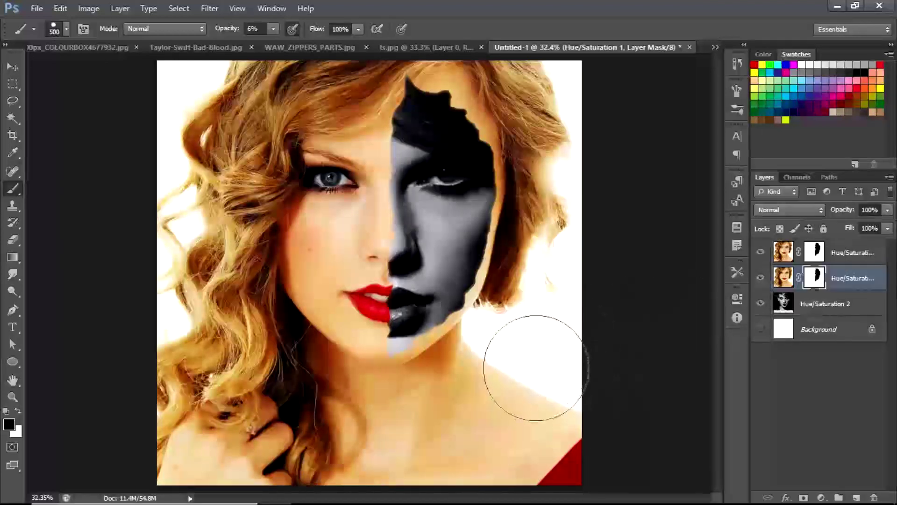
pyautogui.moveTo(272, 29); pyautogui.dragTo(334, 32)
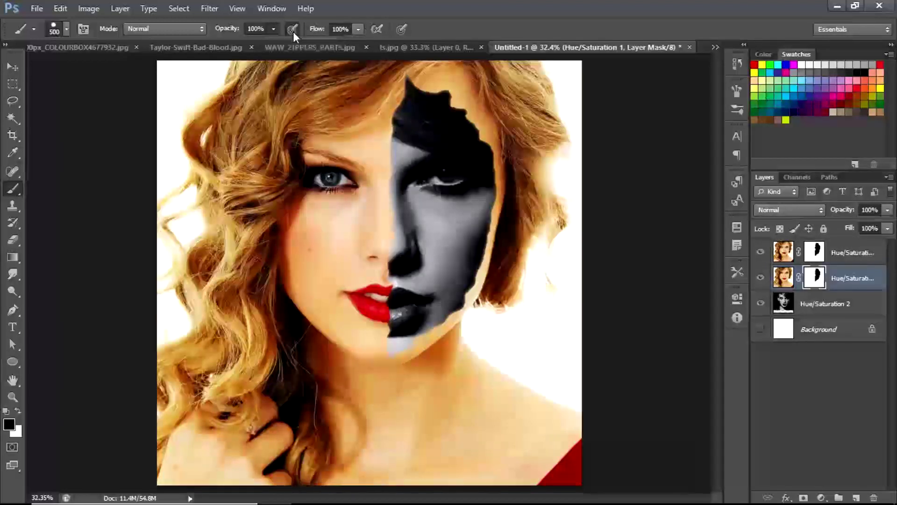
pyautogui.doubleClick(443, 10)
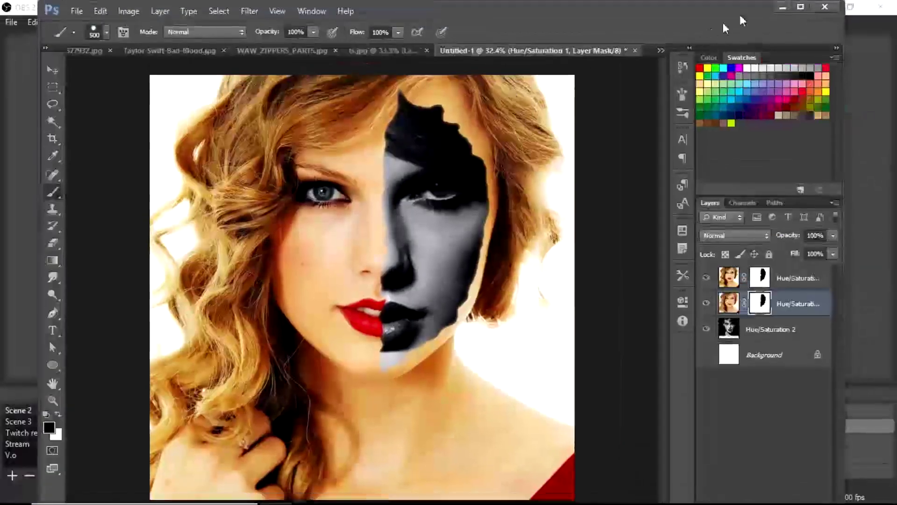
pyautogui.click(800, 7)
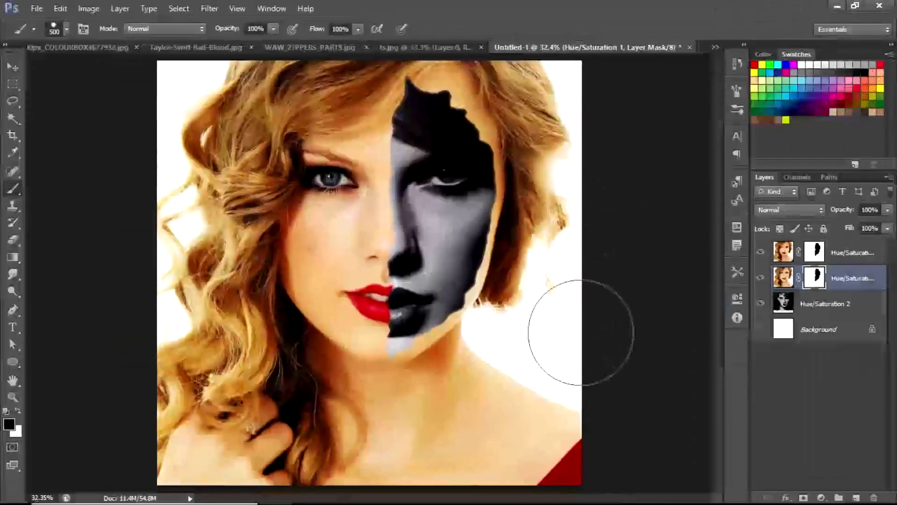
pyautogui.moveTo(579, 339)
pyautogui.mouseDown()
pyautogui.moveTo(538, 370)
pyautogui.moveTo(575, 424)
pyautogui.moveTo(566, 412)
pyautogui.moveTo(549, 407)
pyautogui.moveTo(551, 418)
pyautogui.moveTo(484, 392)
pyautogui.moveTo(486, 376)
pyautogui.moveTo(491, 386)
pyautogui.moveTo(450, 427)
pyautogui.moveTo(358, 441)
pyautogui.moveTo(248, 438)
pyautogui.moveTo(216, 399)
pyautogui.moveTo(166, 364)
pyautogui.moveTo(177, 432)
pyautogui.moveTo(164, 270)
pyautogui.moveTo(162, 283)
pyautogui.moveTo(173, 263)
pyautogui.moveTo(179, 148)
pyautogui.moveTo(199, 119)
pyautogui.moveTo(255, 91)
pyautogui.moveTo(209, 195)
pyautogui.moveTo(222, 162)
pyautogui.mouseUp()
pyautogui.press('x')
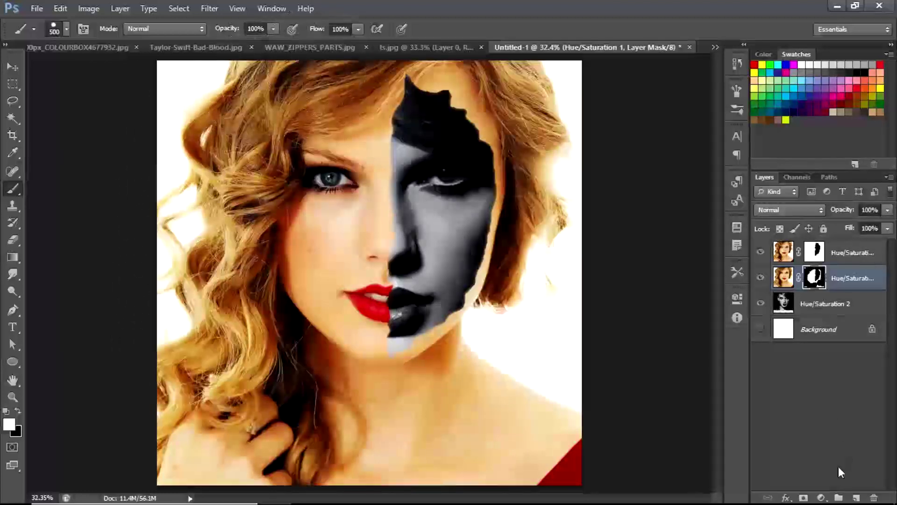
# Add a black (000000) Solid Color fill layer above the lower colour portrait and clip it to that layer, comparing it on and off
pyautogui.click(821, 498)
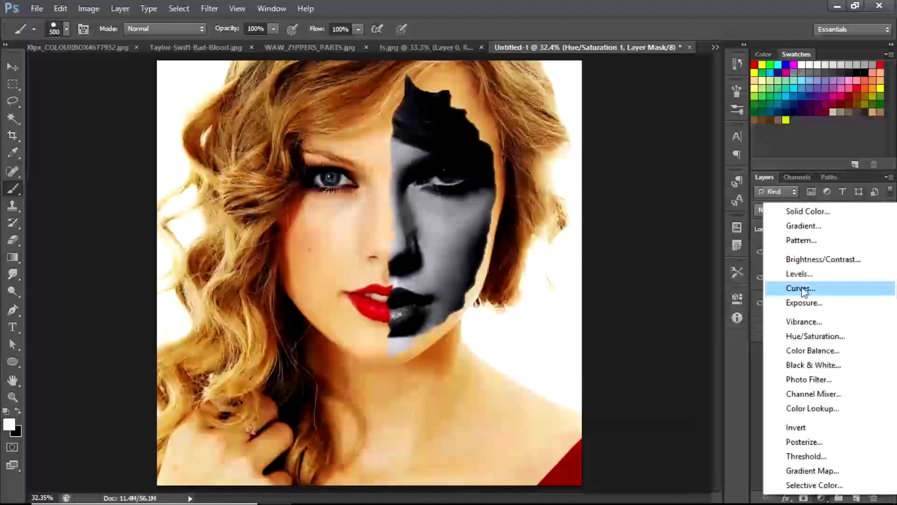
pyautogui.click(795, 213)
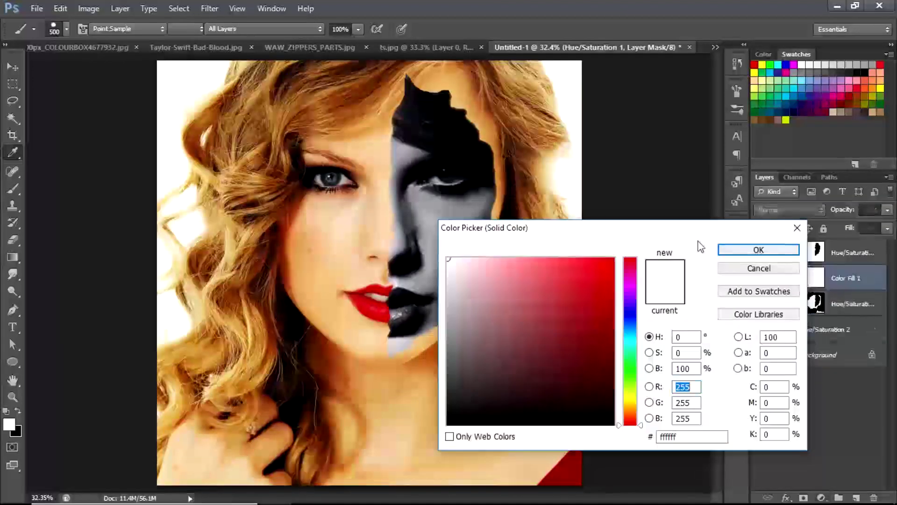
pyautogui.moveTo(489, 343)
pyautogui.mouseDown()
pyautogui.moveTo(476, 403)
pyautogui.moveTo(448, 425)
pyautogui.mouseUp()
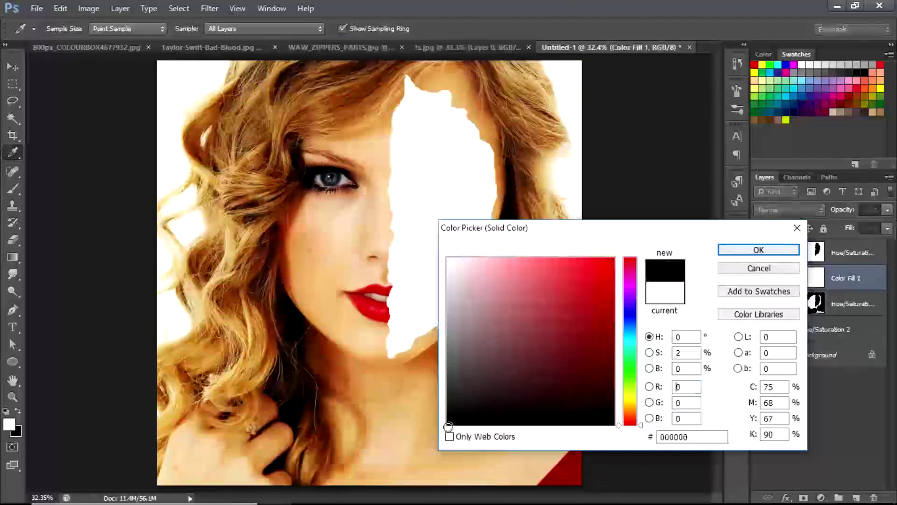
pyautogui.click(735, 251)
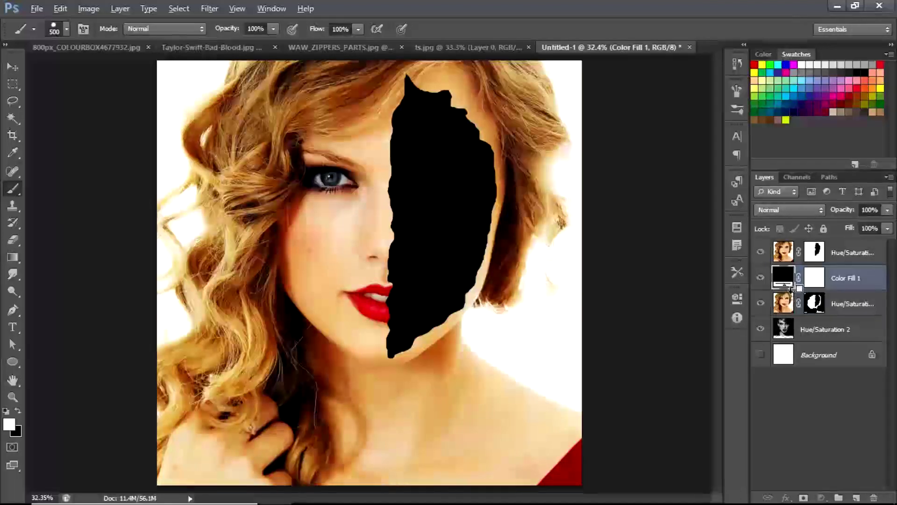
pyautogui.keyDown('alt'); pyautogui.click(794, 291); pyautogui.keyUp('alt')
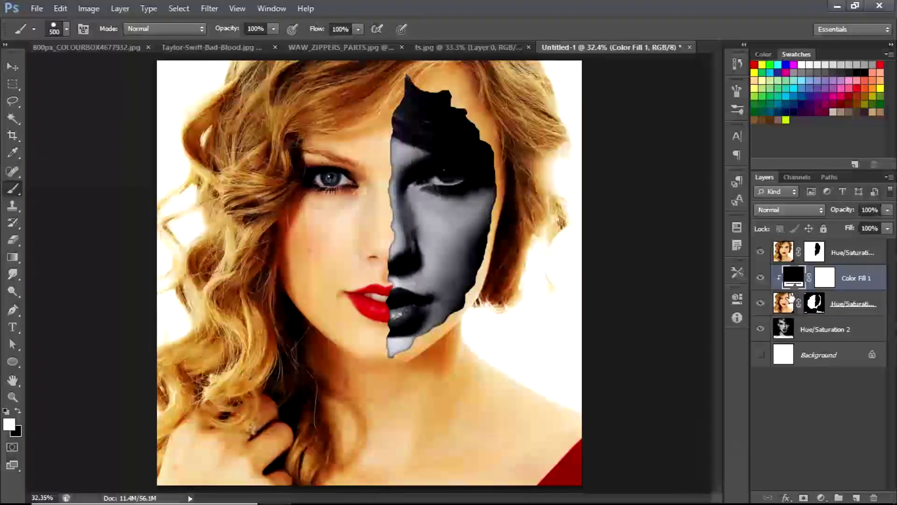
pyautogui.click(761, 279)
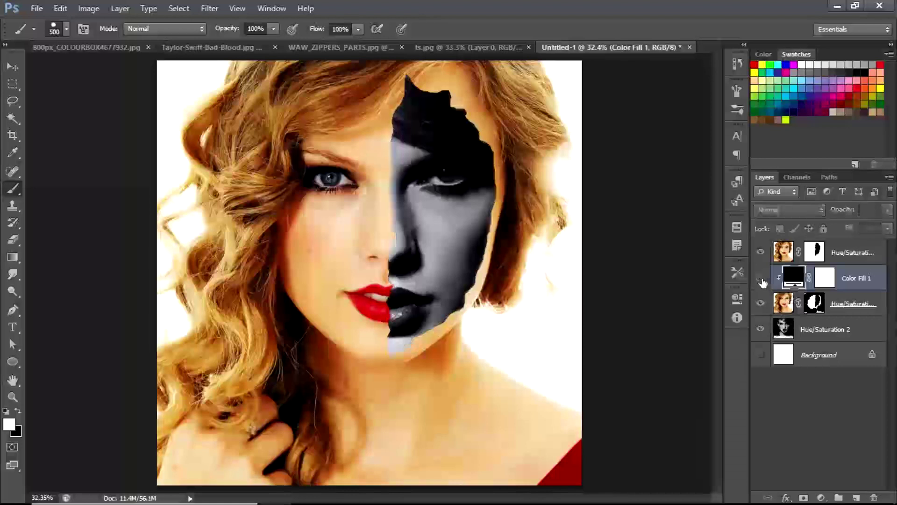
pyautogui.click(761, 279)
pyautogui.click(761, 278)
pyautogui.click(761, 279)
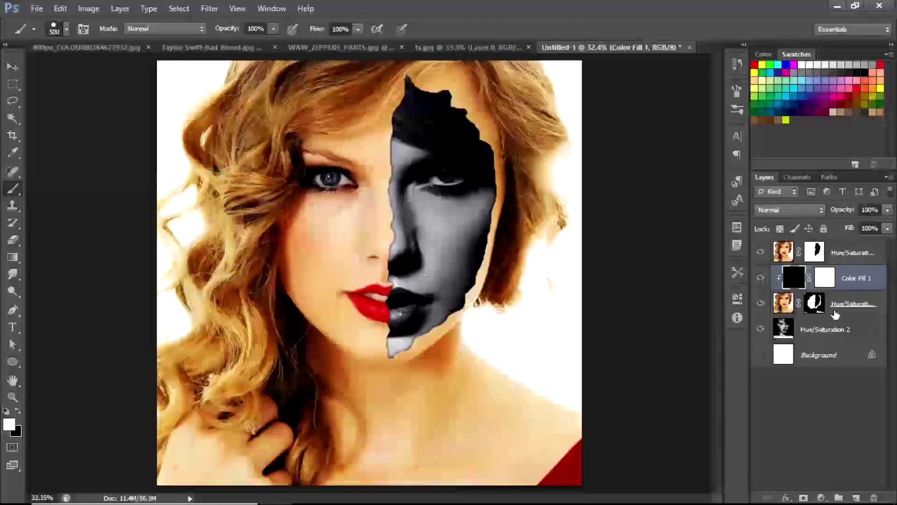
# Merge the clipped black fill with the lower colour portrait layer and compare the dark rim on and off
pyautogui.click(869, 303)
pyautogui.keyDown('ctrl'); pyautogui.click(860, 279); pyautogui.keyUp('ctrl')
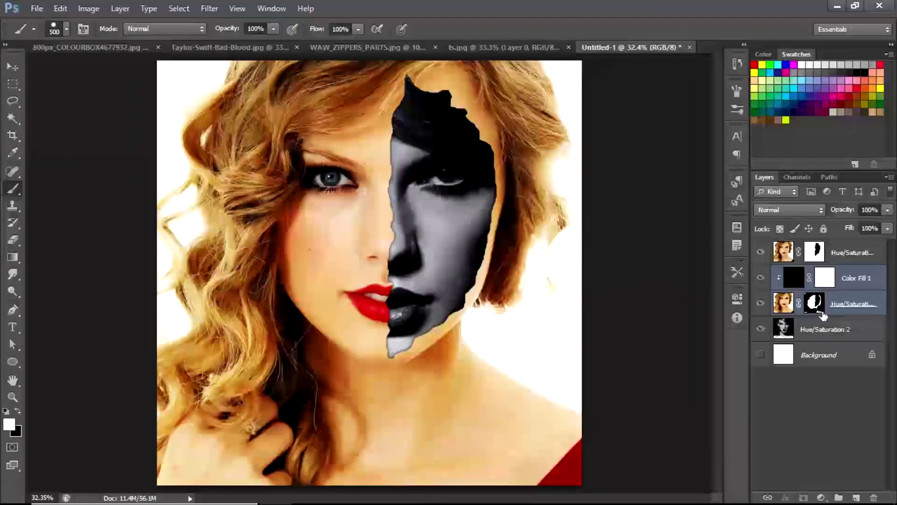
pyautogui.hotkey('ctrl', 'e')
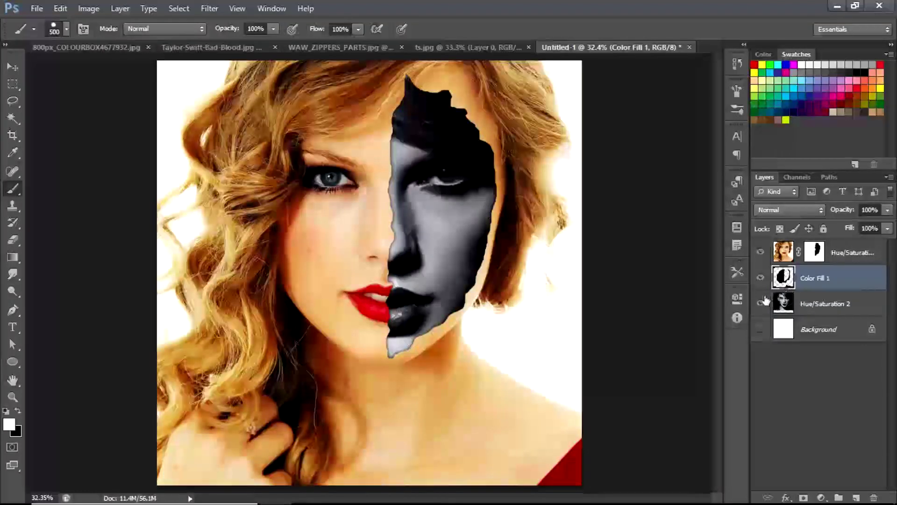
pyautogui.click(761, 278)
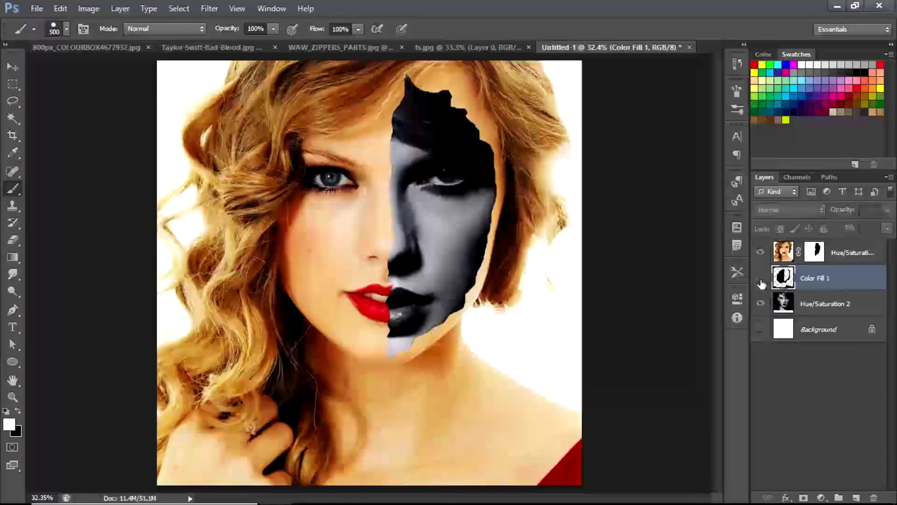
pyautogui.click(760, 279)
pyautogui.click(760, 278)
pyautogui.click(760, 286)
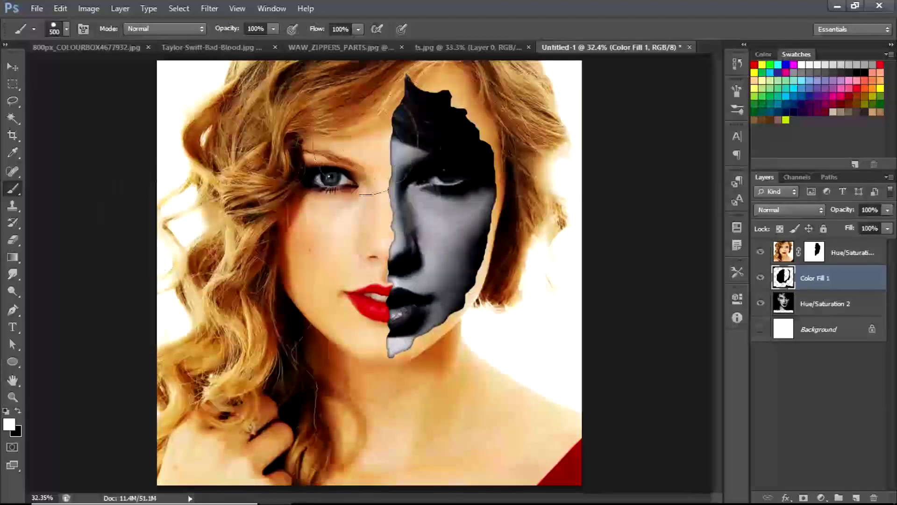
# Dodge and burn the upper colour portrait along its torn edge, using the Midtones range and 26% exposure with an enlarged brush
pyautogui.click(13, 291)
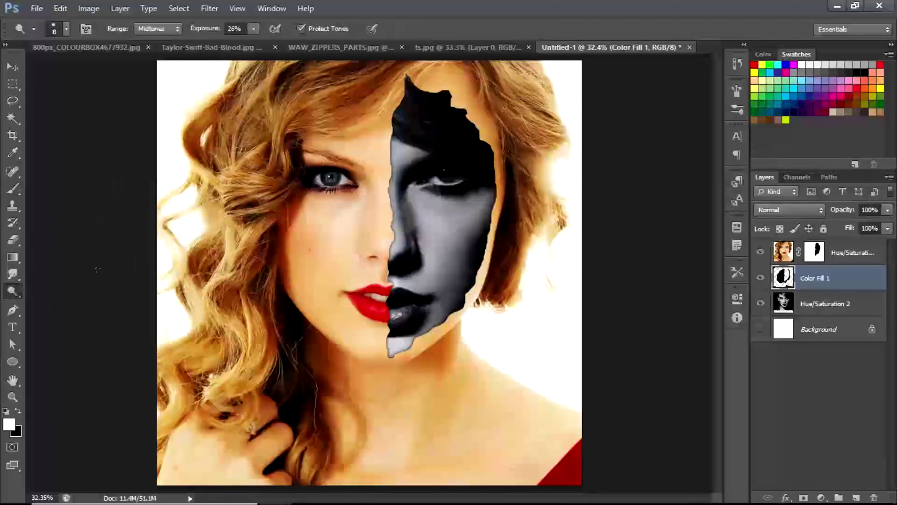
pyautogui.click(789, 257)
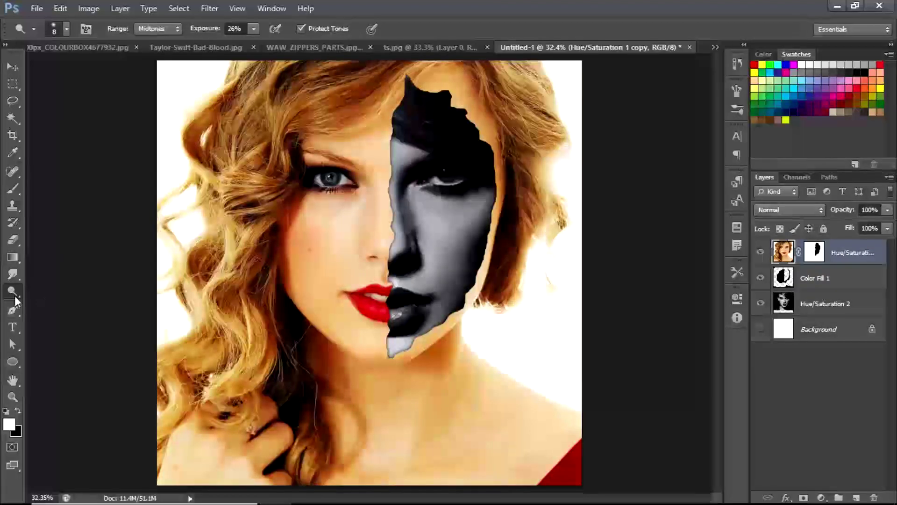
pyautogui.moveTo(14, 296); pyautogui.dragTo(70, 290)
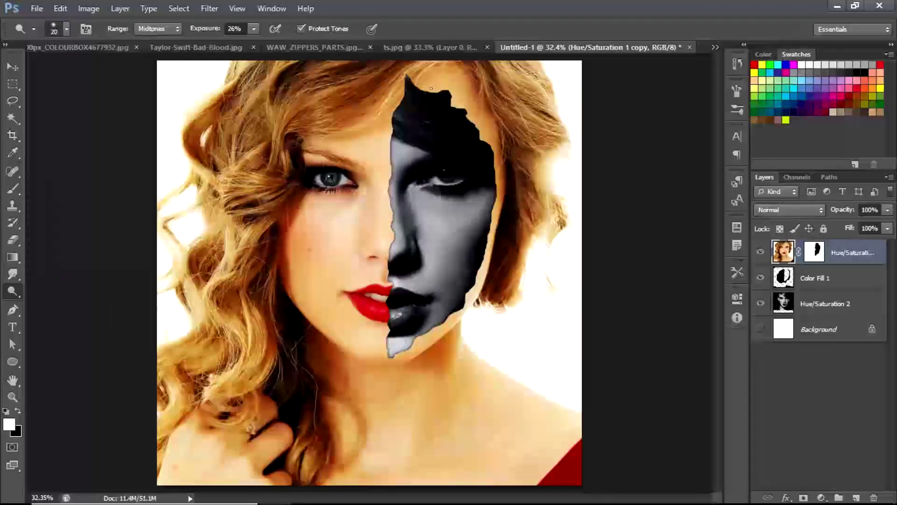
pyautogui.press(']')
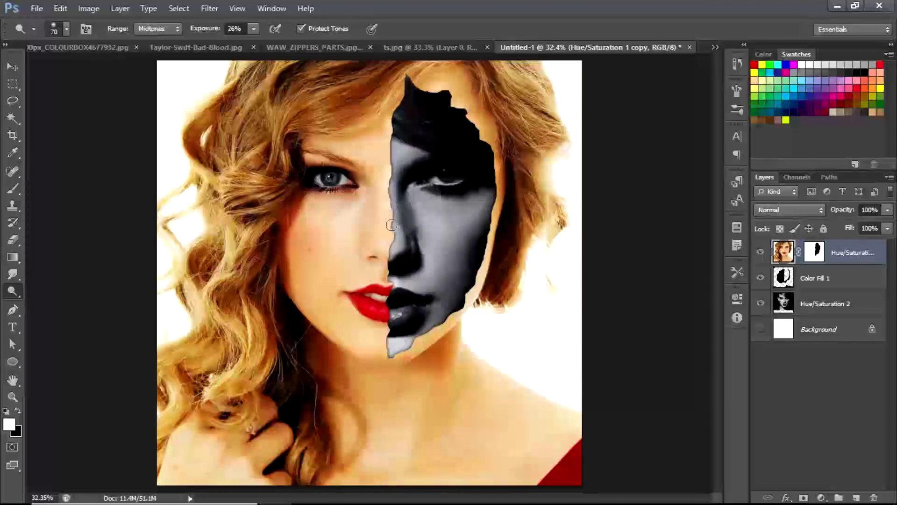
pyautogui.hotkey('shift', 'o')
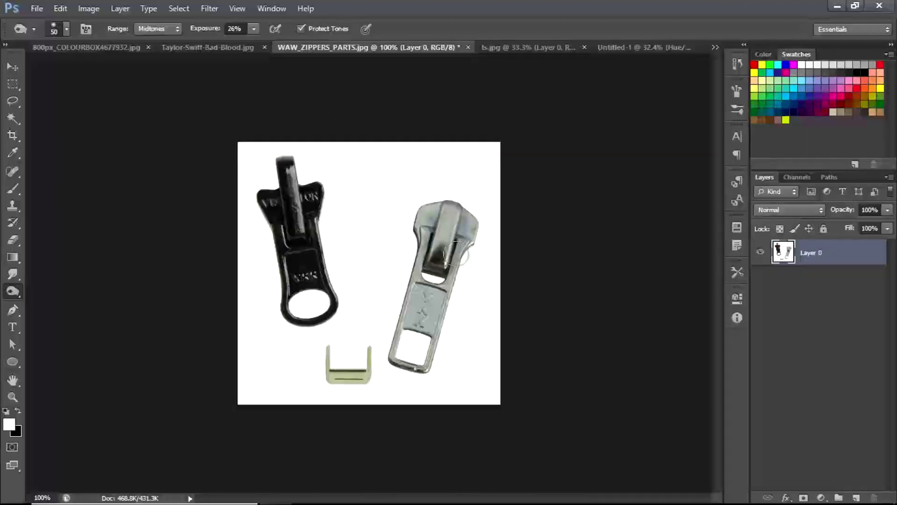
# Revert WAW_ZIPPERS_PARTS.jpg, lasso around the black zipper slider and small metal bracket, and remove them with a Content-Aware fill at 100% opacity
pyautogui.click(13, 103)
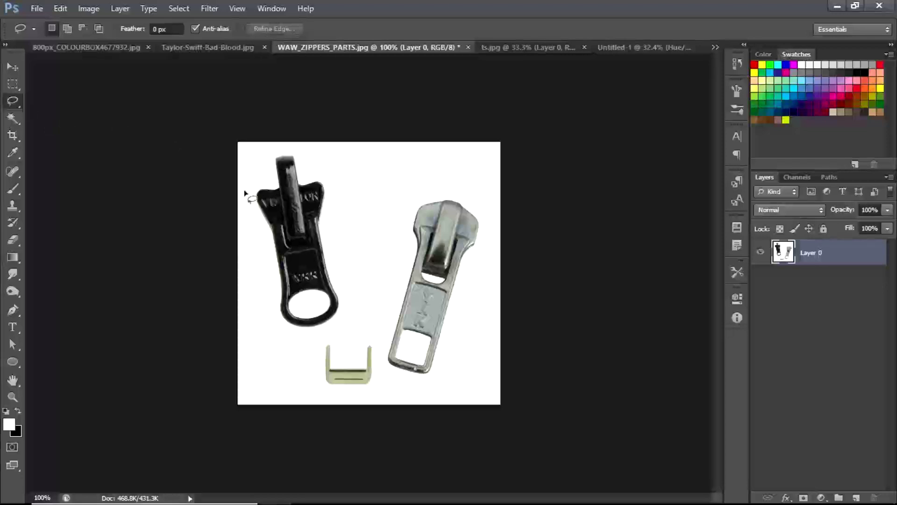
pyautogui.press('F12')
pyautogui.moveTo(251, 224)
pyautogui.mouseDown()
pyautogui.moveTo(257, 162)
pyautogui.moveTo(273, 149)
pyautogui.moveTo(304, 152)
pyautogui.mouseUp()
pyautogui.moveTo(347, 214); pyautogui.dragTo(376, 333)
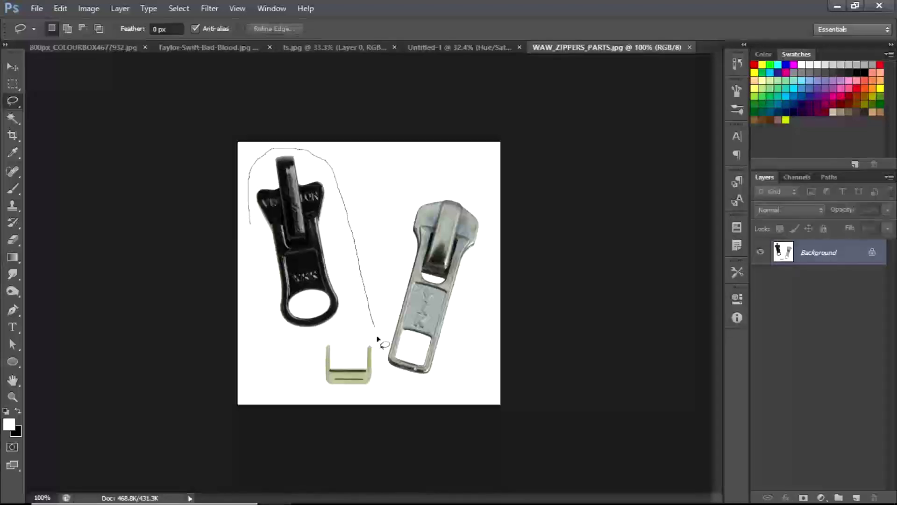
pyautogui.moveTo(367, 395); pyautogui.dragTo(308, 384)
pyautogui.moveTo(251, 216); pyautogui.dragTo(250, 215)
pyautogui.press('i')
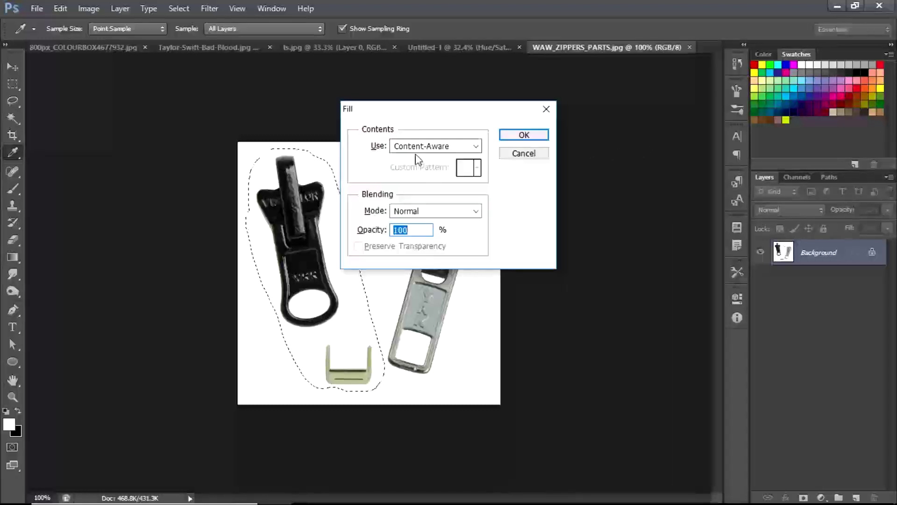
pyautogui.click(523, 136)
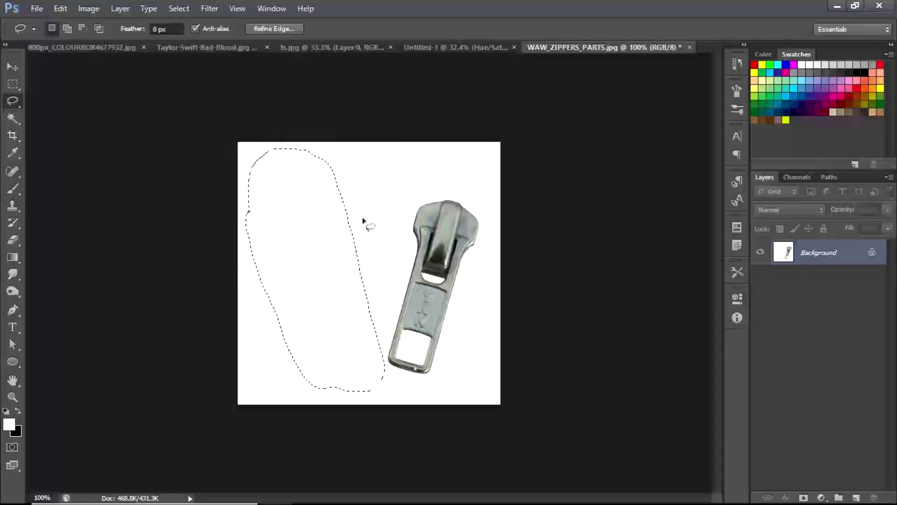
# Unlock the zipper image's background and delete the white around and inside the silver slider with a Magic Wand selection at tolerance 32, then deselect
pyautogui.doubleClick(861, 256)
pyautogui.click(576, 157)
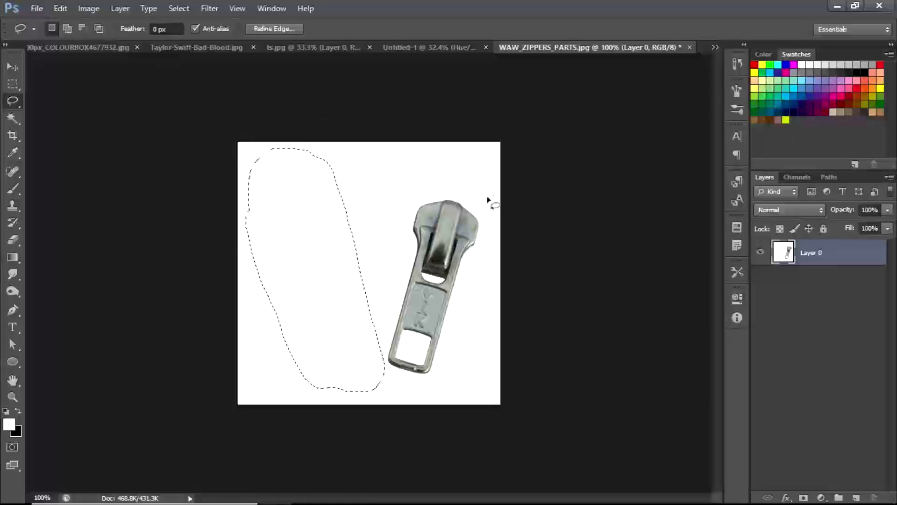
pyautogui.click(13, 118)
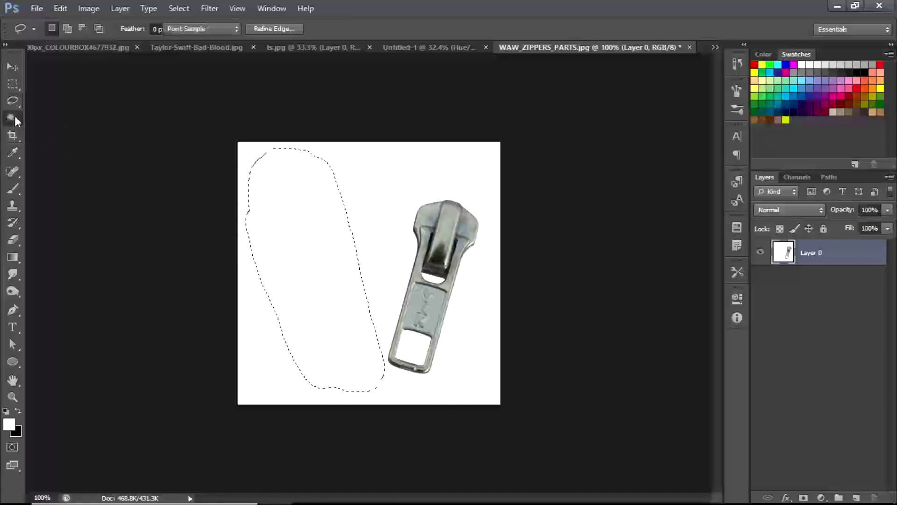
pyautogui.click(365, 201)
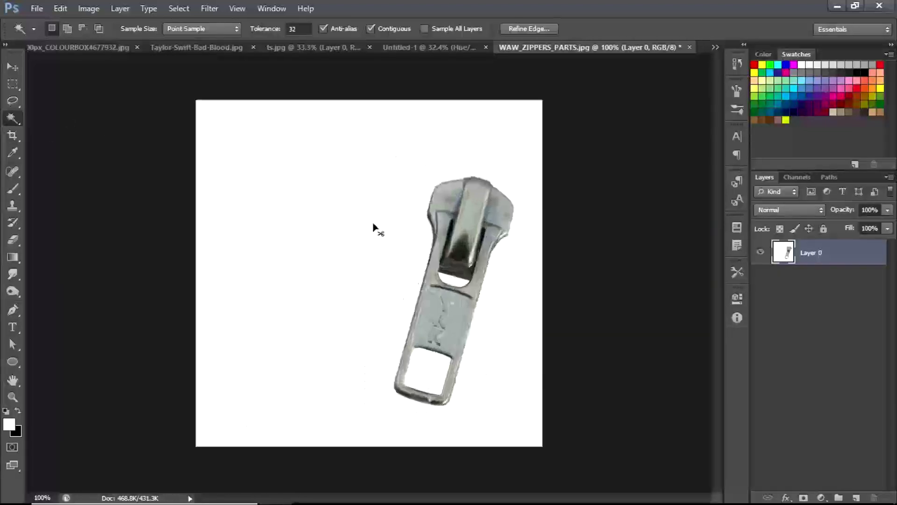
pyautogui.click(373, 224)
pyautogui.hotkey('ctrl', '+')
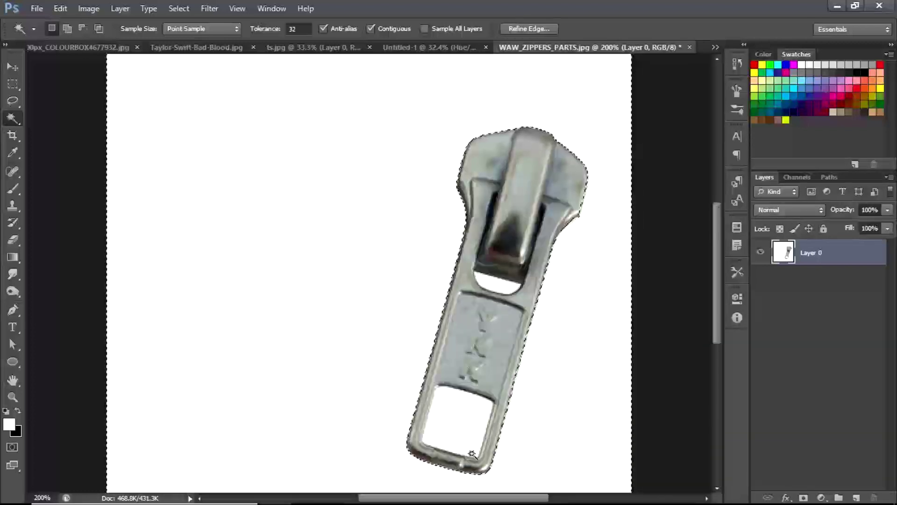
pyautogui.keyDown('shift'); pyautogui.click(463, 415); pyautogui.keyUp('shift')
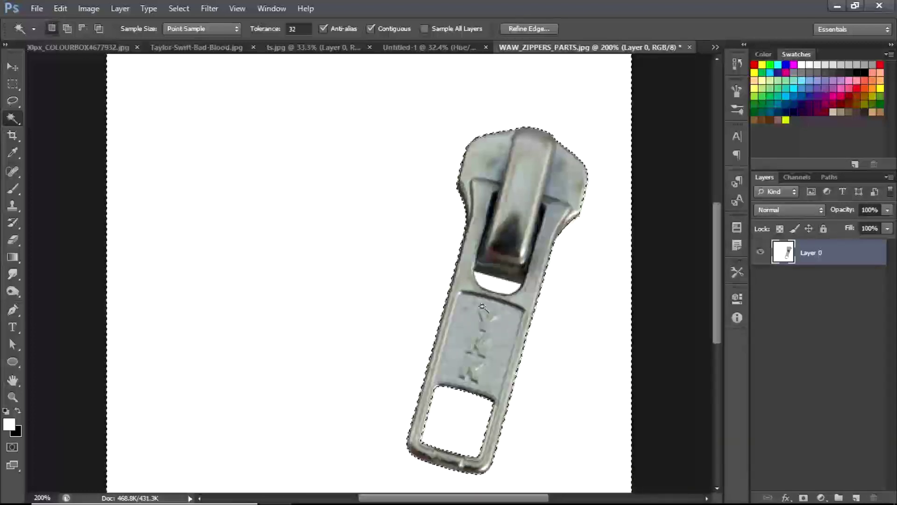
pyautogui.keyDown('shift'); pyautogui.click(493, 283); pyautogui.keyUp('shift')
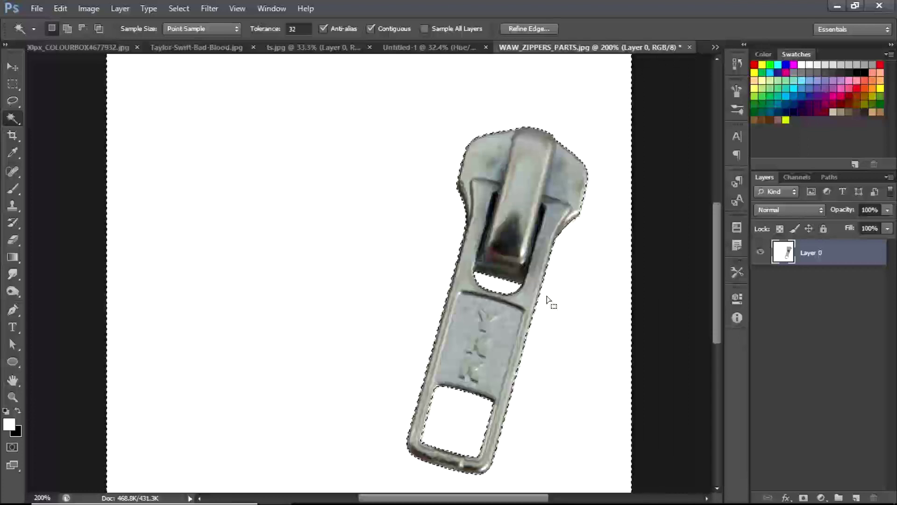
pyautogui.scroll(2, 548, 299)
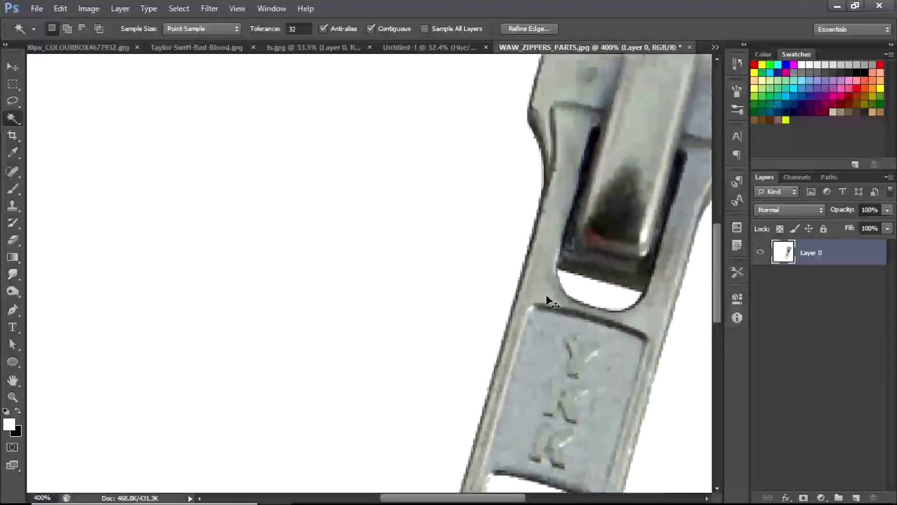
pyautogui.scroll(-2, 548, 299)
pyautogui.scroll(-2, 548, 299)
pyautogui.press('Delete')
pyautogui.press('v')
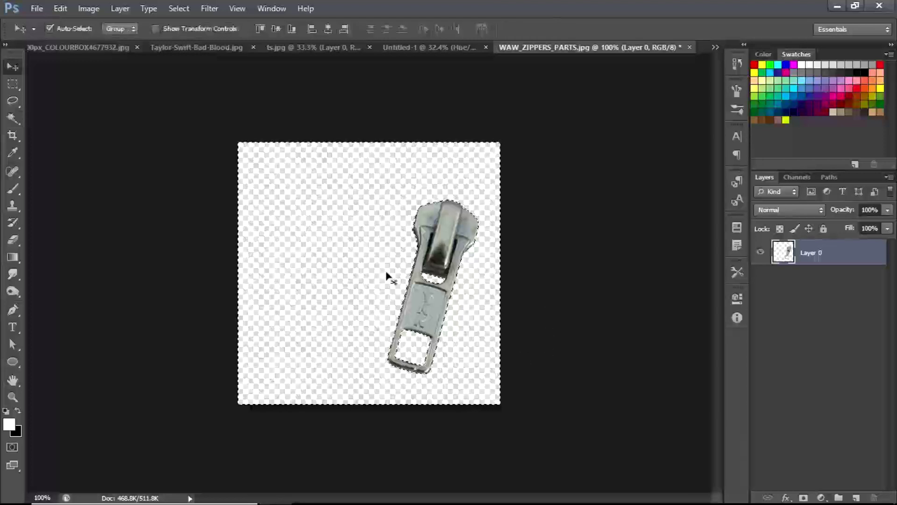
pyautogui.hotkey('ctrl', 'd')
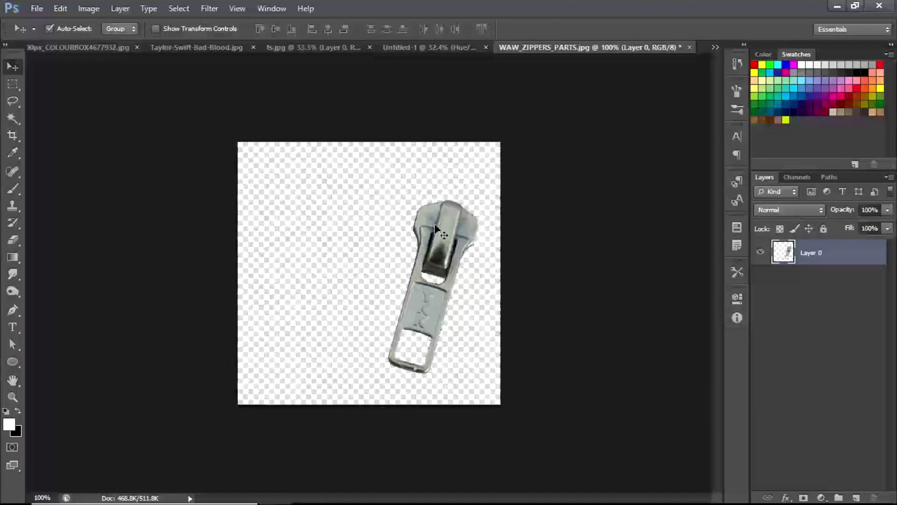
# Copy the silver zipper slider into Untitled-1 at the lower tip of the face opening and scale it to about 72%
pyautogui.moveTo(435, 229); pyautogui.dragTo(406, 315)
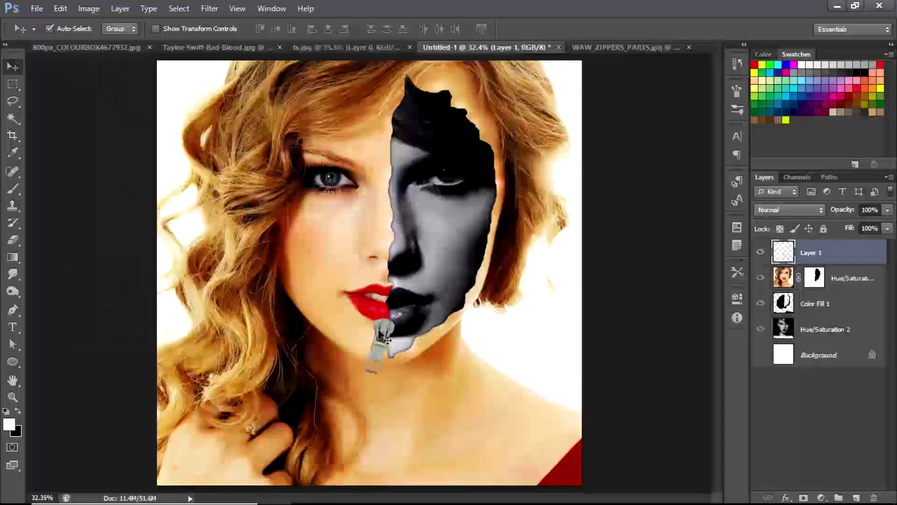
pyautogui.moveTo(387, 332); pyautogui.dragTo(391, 360)
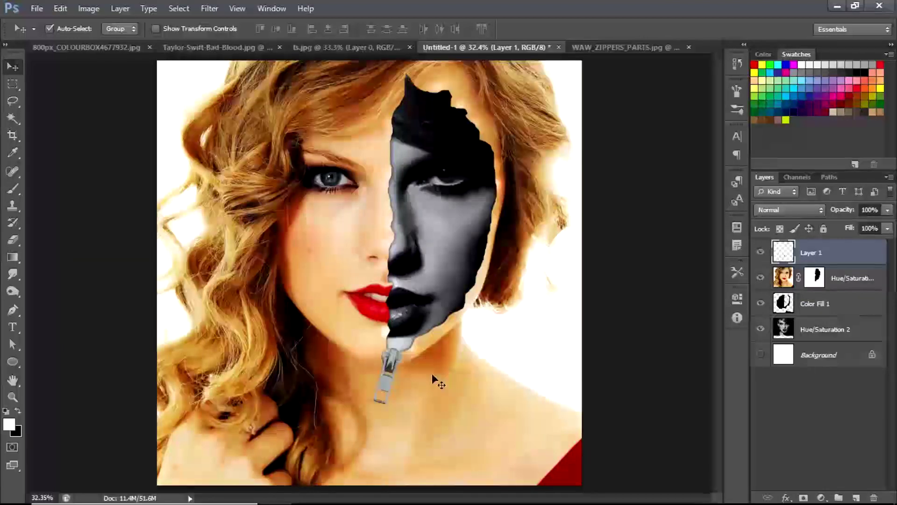
pyautogui.hotkey('ctrl', 't')
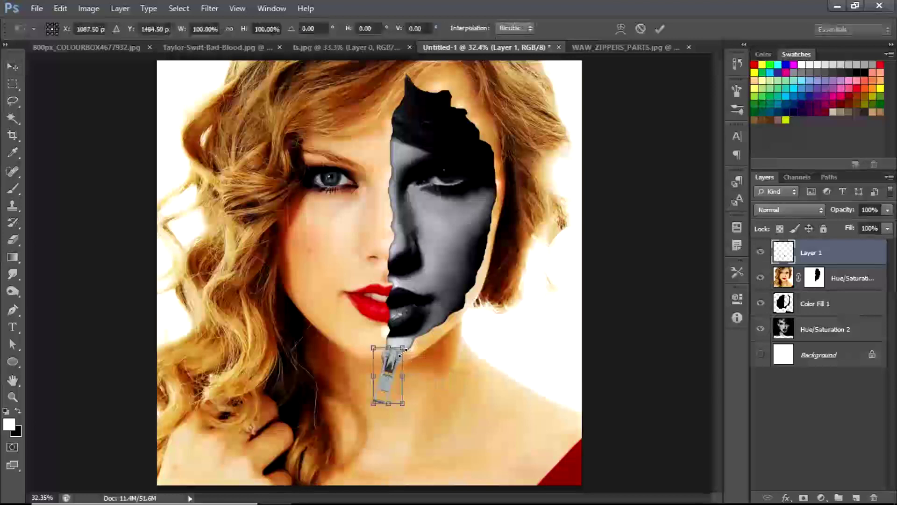
pyautogui.moveTo(403, 346); pyautogui.dragTo(390, 363)
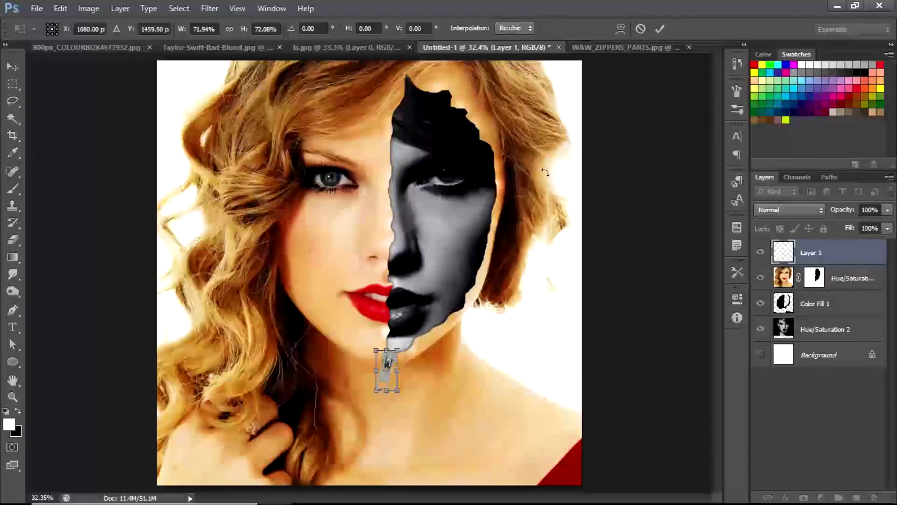
pyautogui.click(660, 29)
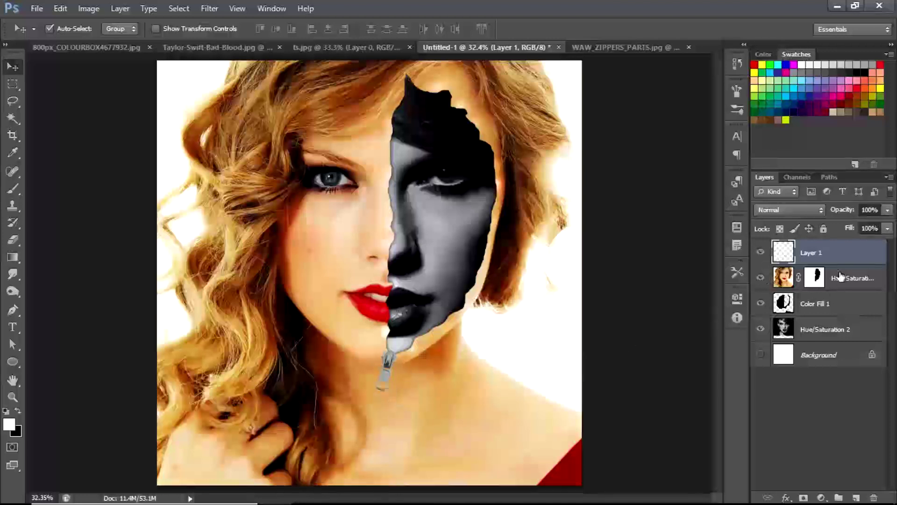
# Add a white (ffffff) Solid Color fill layer above the zipper slider and clip it to that layer
pyautogui.click(822, 498)
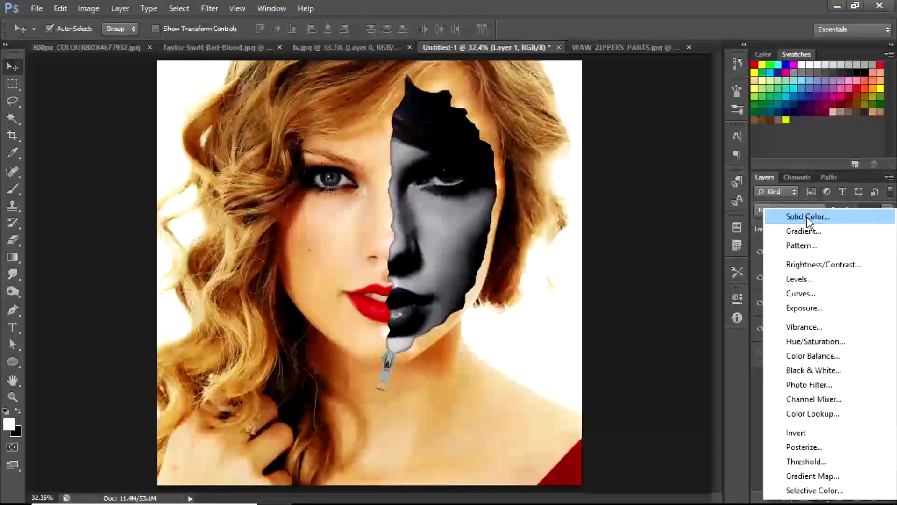
pyautogui.click(808, 218)
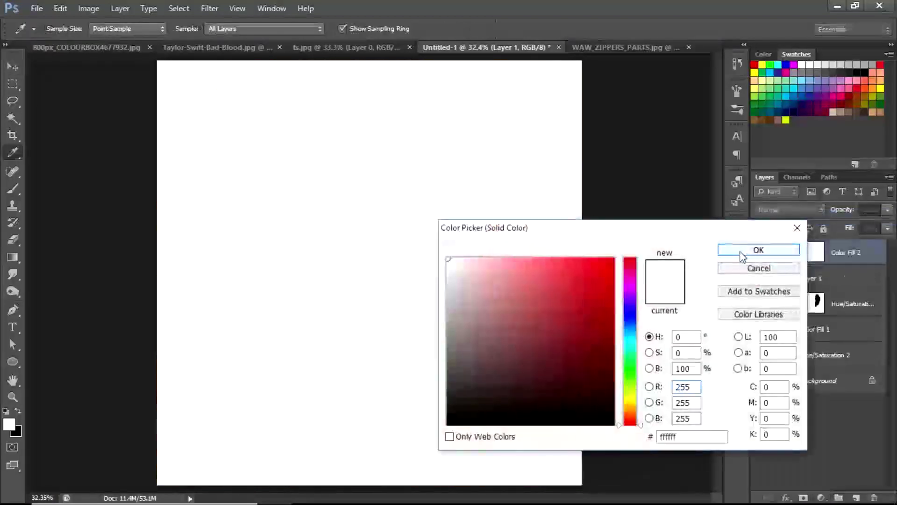
pyautogui.click(743, 256)
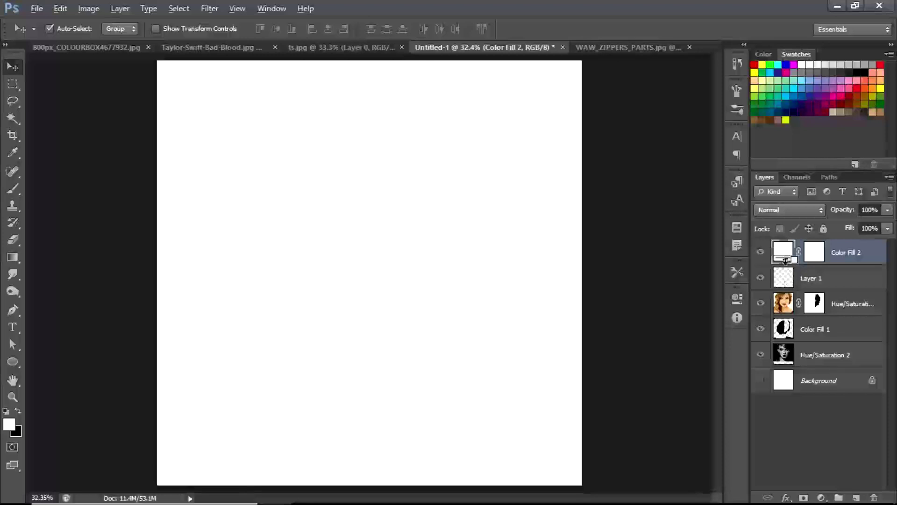
pyautogui.keyDown('alt'); pyautogui.click(788, 273); pyautogui.keyUp('alt')
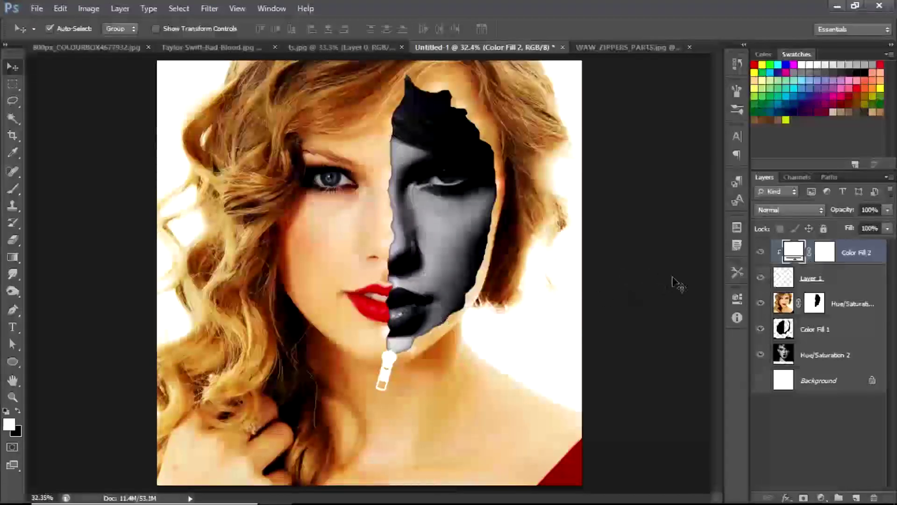
# Change the clipped fill's colour to the skin tone e2b171, sampled from the portrait's cheek
pyautogui.doubleClick(790, 253)
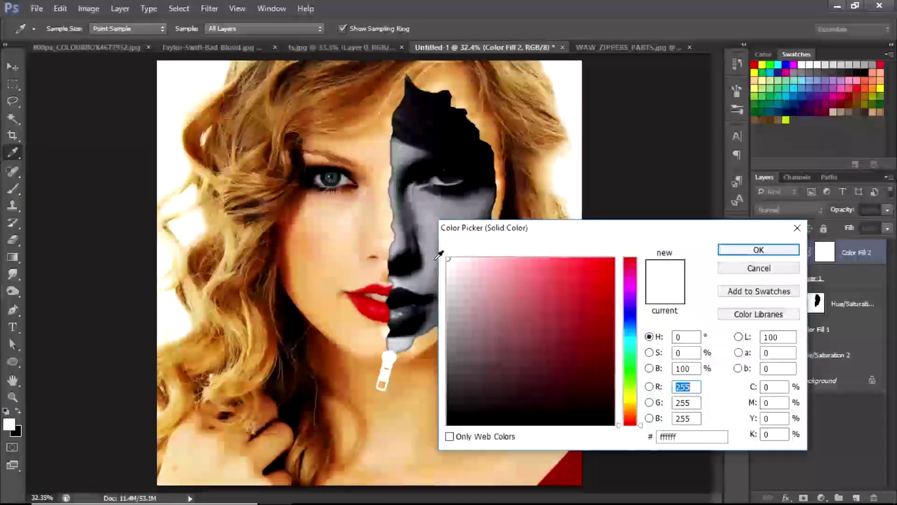
pyautogui.click(357, 268)
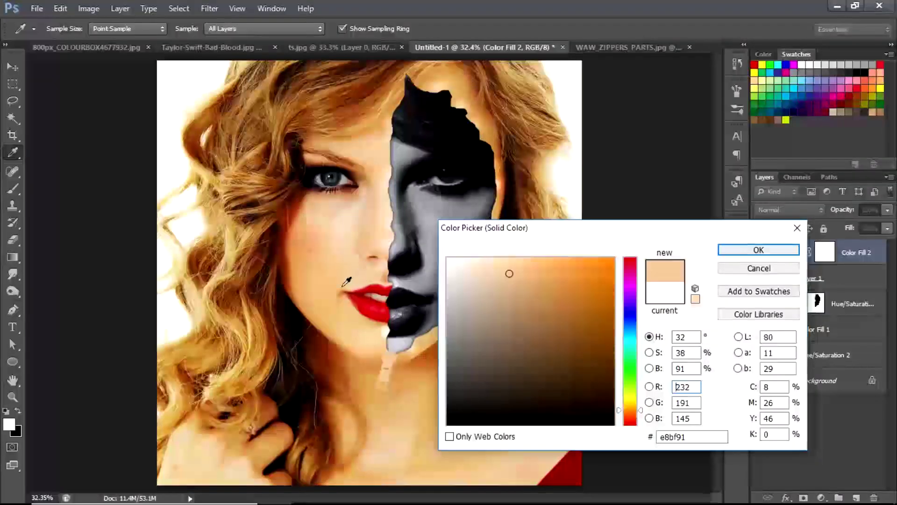
pyautogui.click(337, 286)
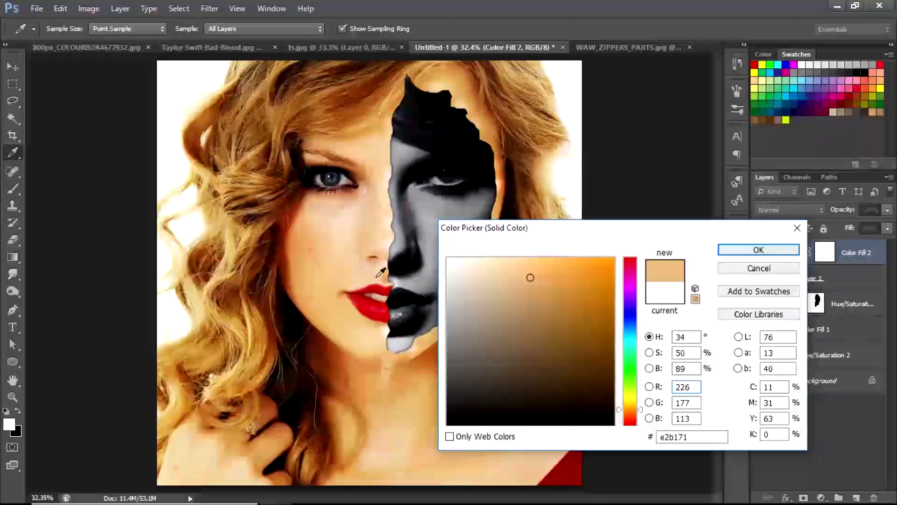
pyautogui.click(737, 252)
# Set the clipped skin-tone fill's blend mode to Overlay and its opacity to 40%
pyautogui.click(793, 212)
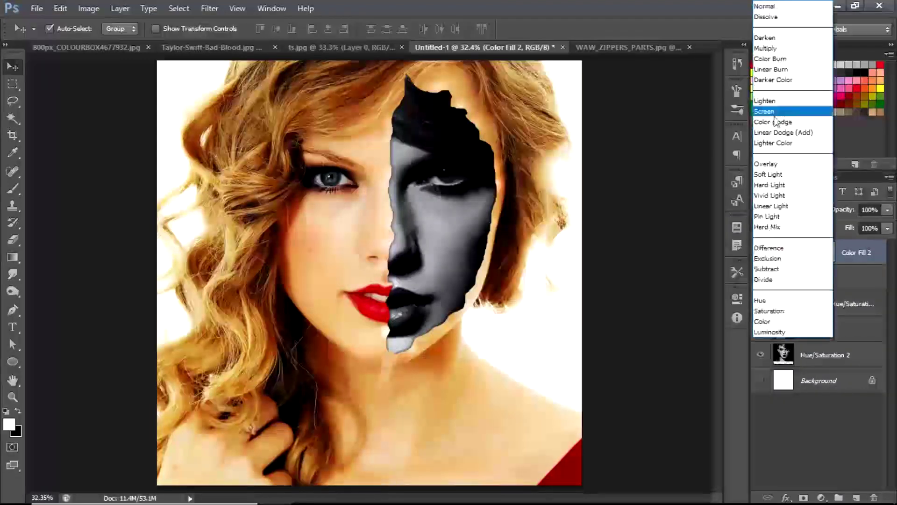
pyautogui.click(776, 225)
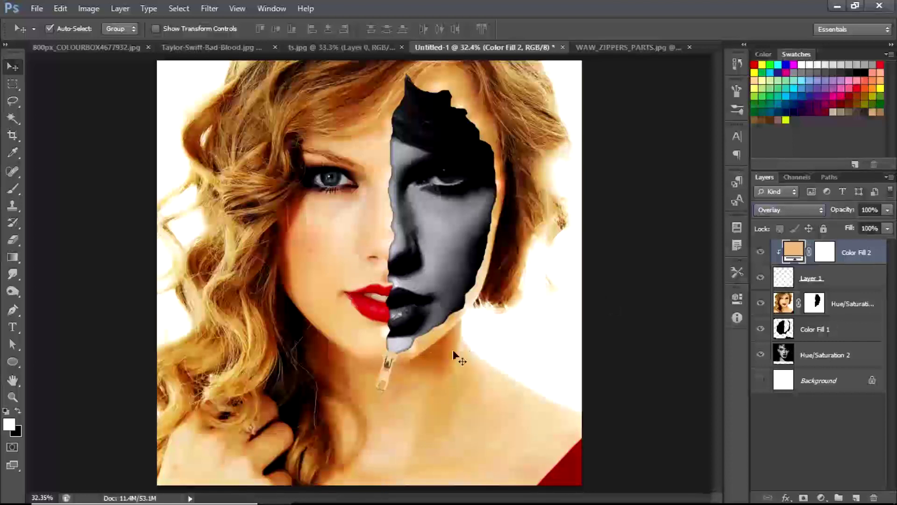
pyautogui.click(889, 228)
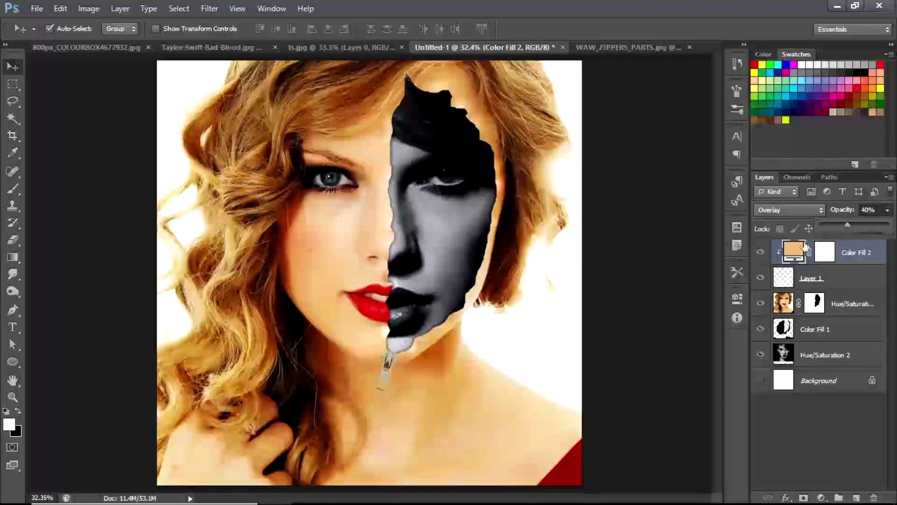
# Compare the zipper slider's tint with the clipped skin-tone fill layer switched on and off
pyautogui.click(761, 255)
pyautogui.click(762, 256)
pyautogui.click(761, 257)
pyautogui.click(762, 259)
pyautogui.click(762, 258)
pyautogui.click(763, 258)
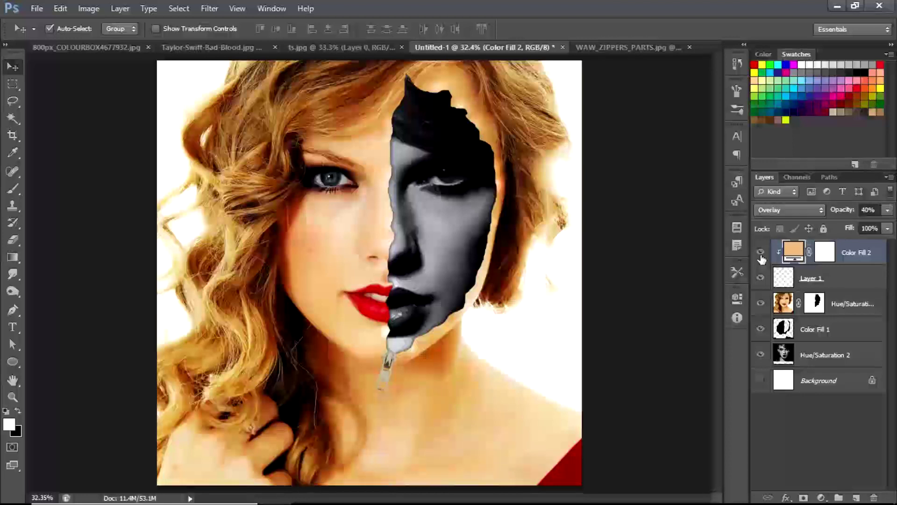
pyautogui.click(762, 257)
pyautogui.click(762, 258)
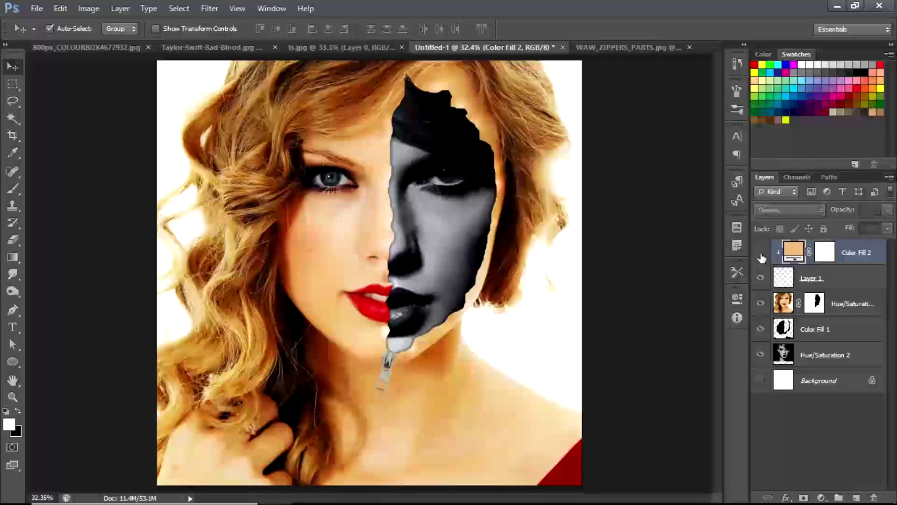
# Show the skin-tone fill again, then remove all but one tooth in 800px_COLOURBOX4677932.jpg using Lasso selections and Content-Aware fill
pyautogui.click(760, 255)
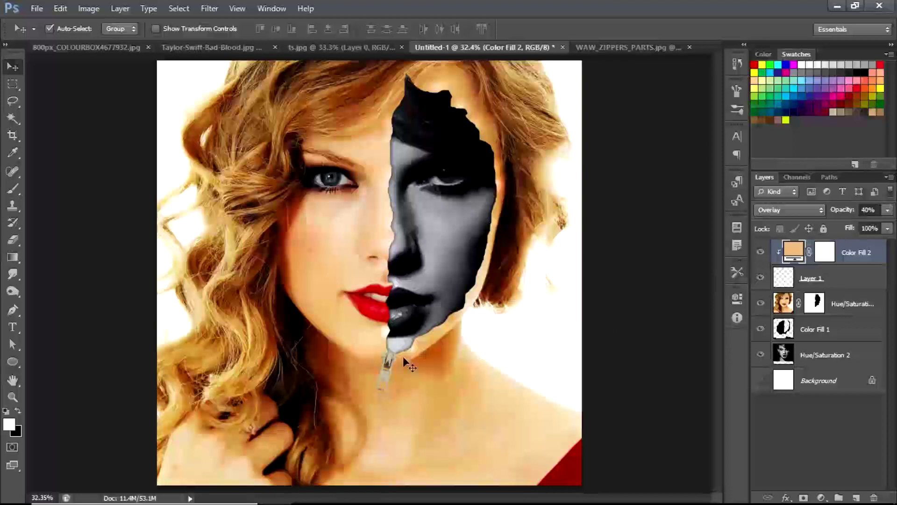
pyautogui.click(123, 47)
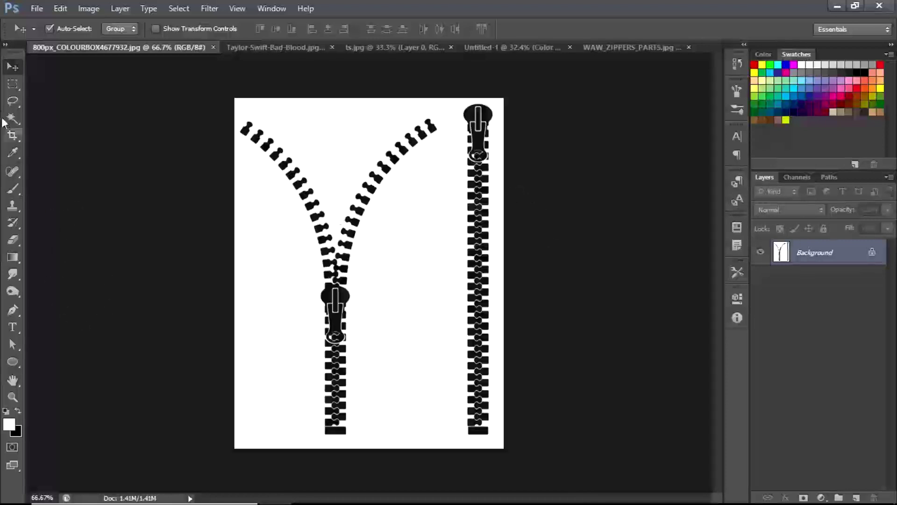
pyautogui.click(10, 101)
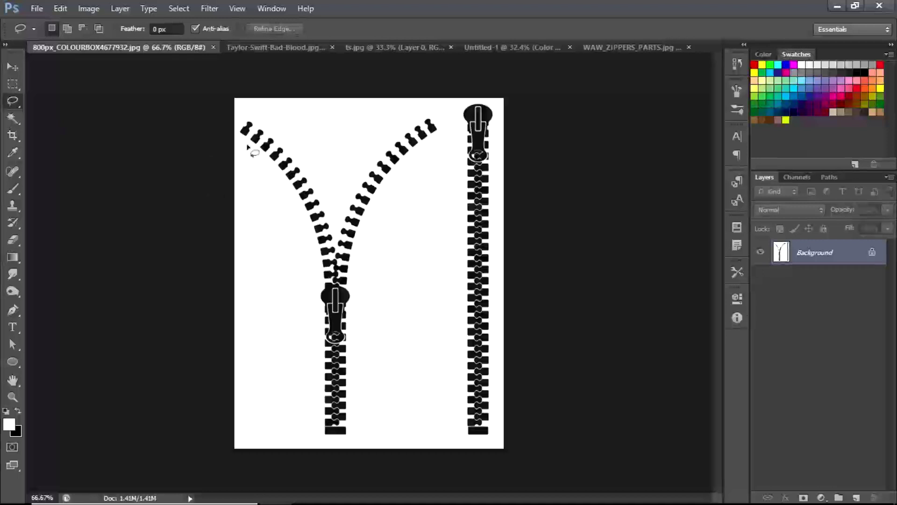
pyautogui.moveTo(240, 128)
pyautogui.mouseDown()
pyautogui.moveTo(298, 132)
pyautogui.moveTo(375, 131)
pyautogui.moveTo(397, 143)
pyautogui.moveTo(406, 174)
pyautogui.moveTo(356, 413)
pyautogui.moveTo(322, 395)
pyautogui.moveTo(295, 252)
pyautogui.moveTo(253, 190)
pyautogui.moveTo(245, 116)
pyautogui.mouseUp()
pyautogui.hotkey('shift', 'F5')
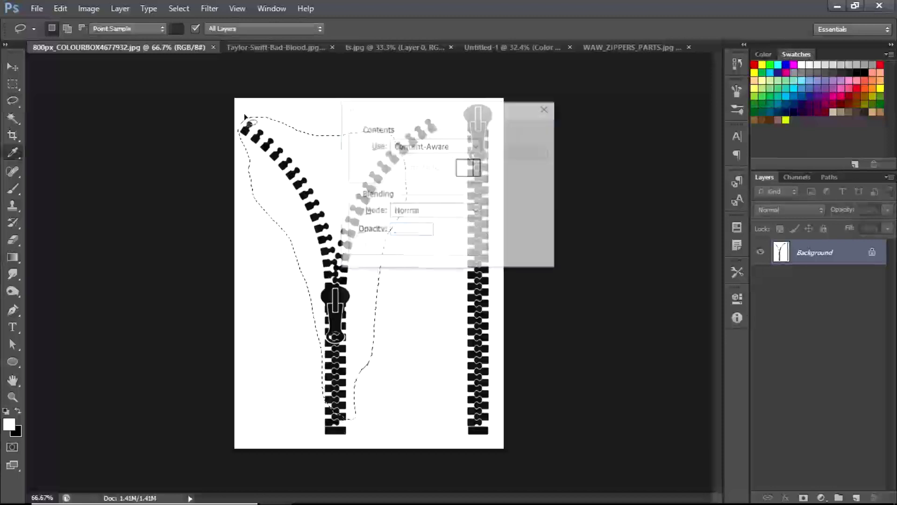
pyautogui.click(514, 137)
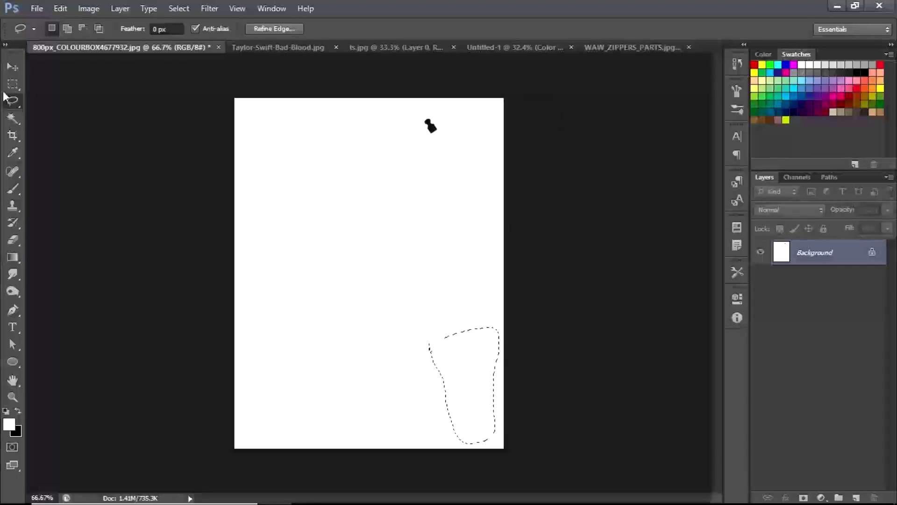
# Convert the zipper image's Background into a regular layer and delete the white area around the remaining tooth
pyautogui.press('w')
pyautogui.hotkey('ctrl', 'a')
pyautogui.doubleClick(865, 254)
pyautogui.click(558, 155)
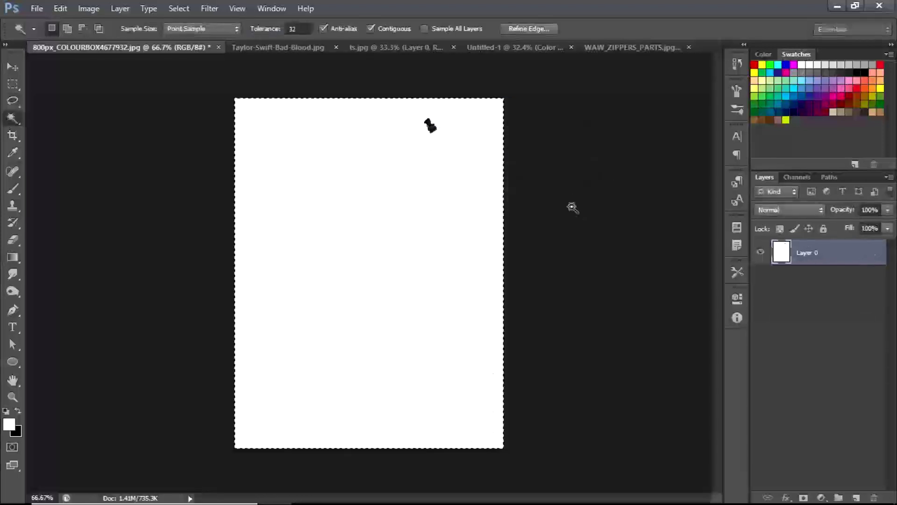
pyautogui.press('Delete')
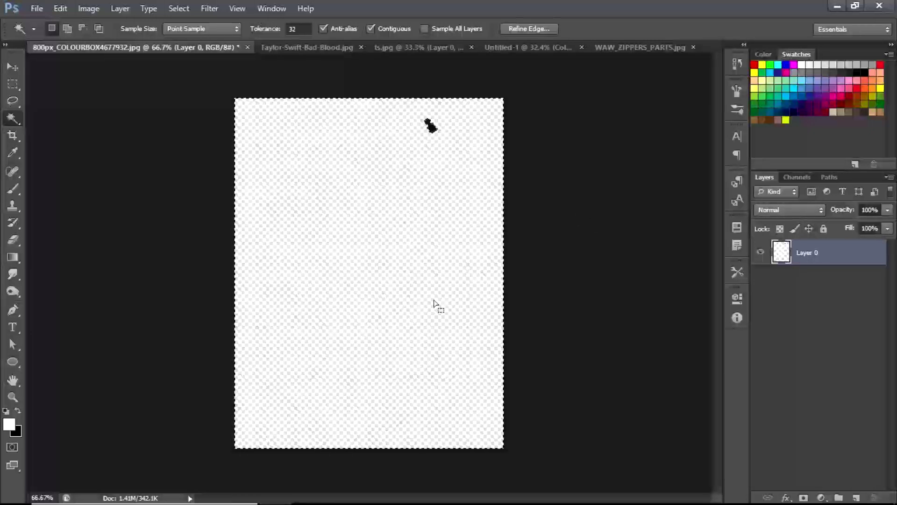
# Deselect, move the zipper tooth near the canvas centre, and place a duplicate of it above and to its right
pyautogui.hotkey('shift', 'u')
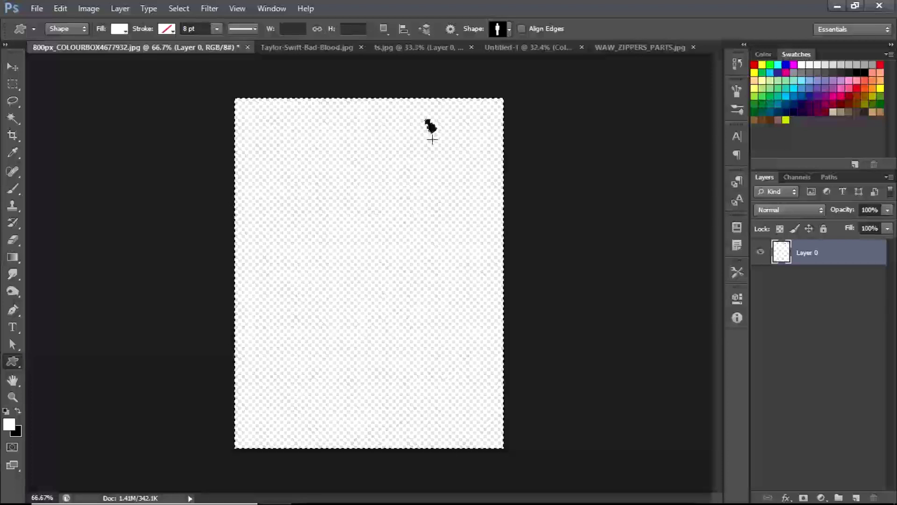
pyautogui.press('v')
pyautogui.hotkey('ctrl', 'd')
pyautogui.moveTo(433, 135); pyautogui.dragTo(381, 252)
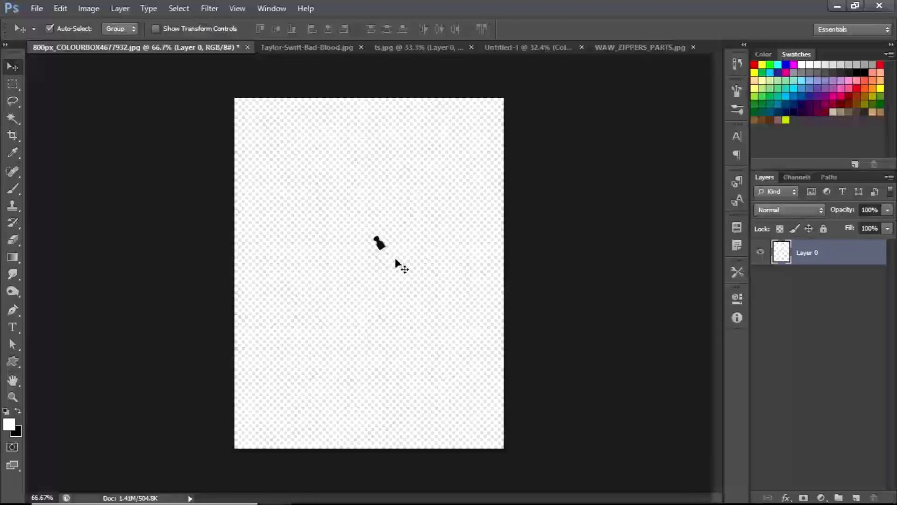
pyautogui.hotkey('ctrl', '+')
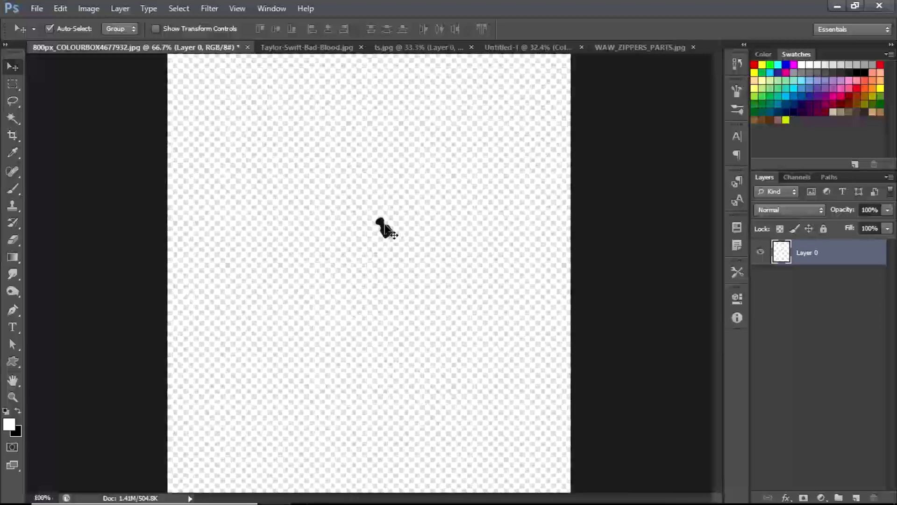
pyautogui.hotkey('ctrl', '+')
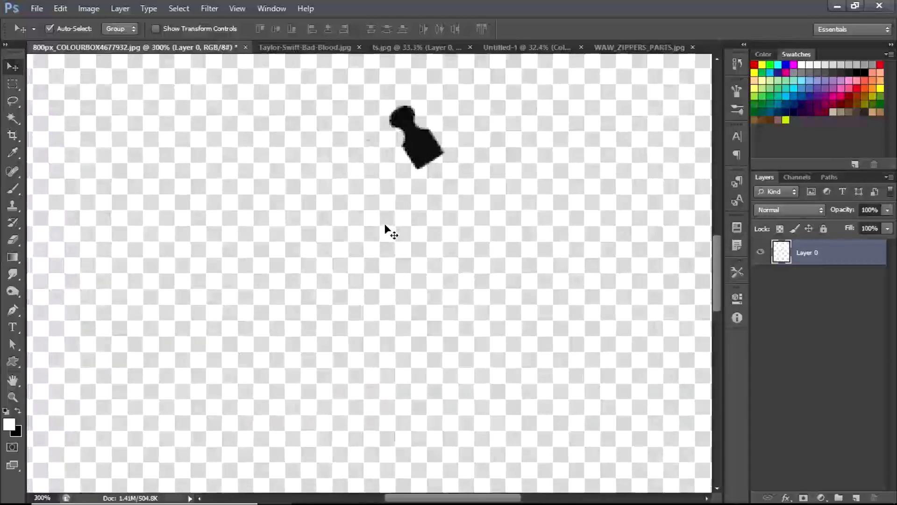
pyautogui.moveTo(384, 209); pyautogui.dragTo(366, 294)
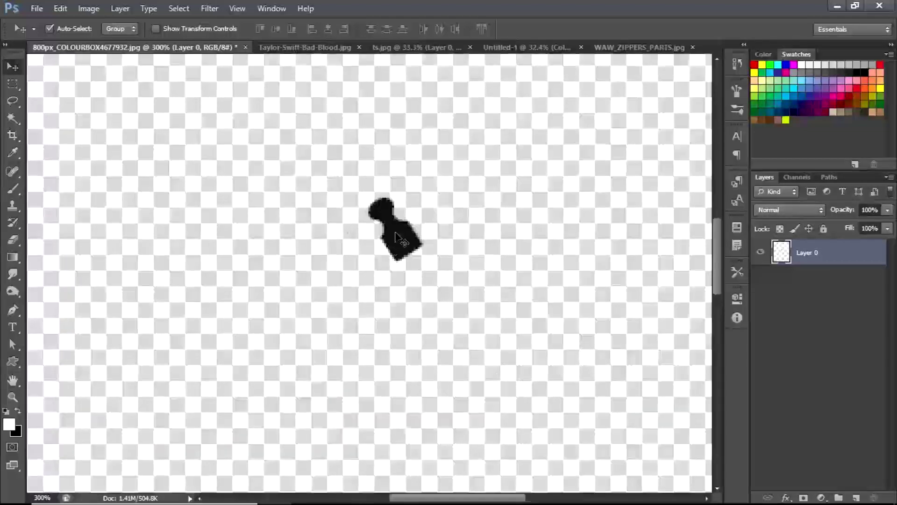
pyautogui.moveTo(414, 240); pyautogui.dragTo(654, 114)
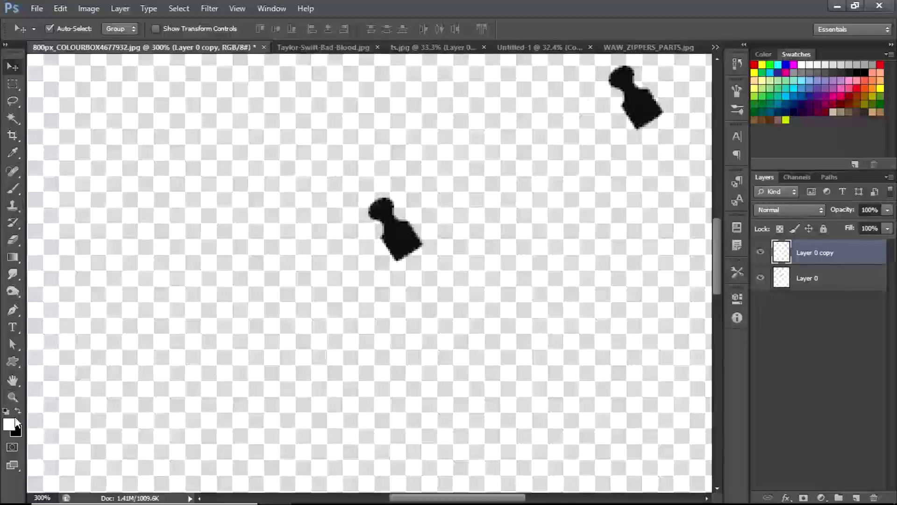
# Set up a soft white brush at 15 px with 0% hardness and 76% opacity for shading the tooth
pyautogui.press('b')
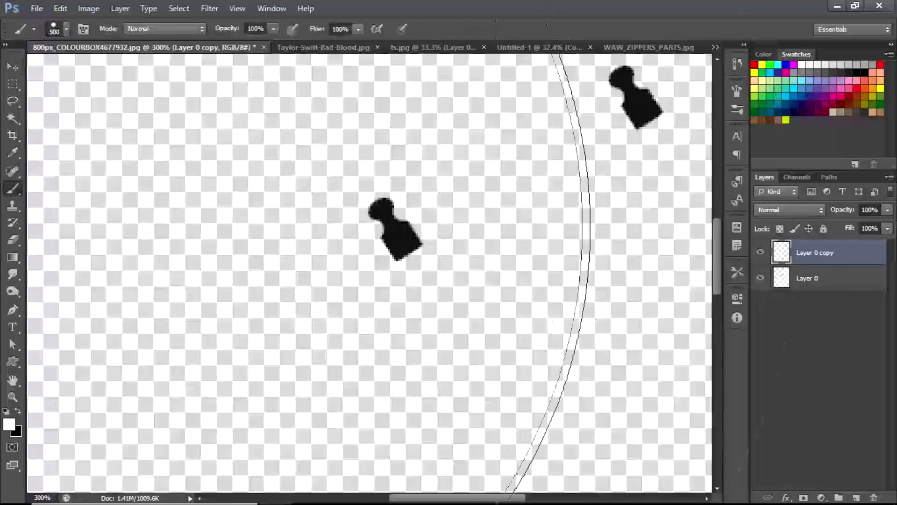
pyautogui.press('[')
pyautogui.press('[')
pyautogui.press('[')
pyautogui.press('[')
pyautogui.press('[')
pyautogui.press('[')
pyautogui.press('[')
pyautogui.press('[')
pyautogui.press('[')
pyautogui.press('[')
pyautogui.press('[')
pyautogui.press('[')
pyautogui.press('[')
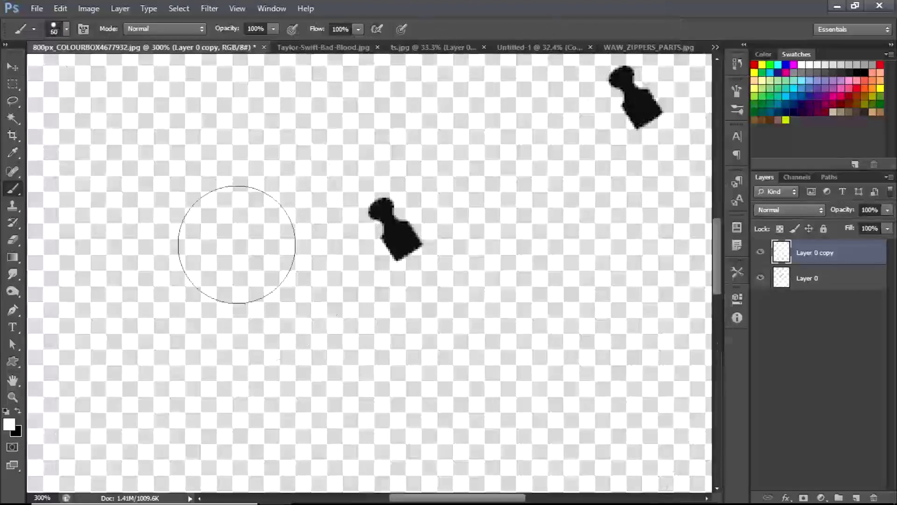
pyautogui.press('[')
pyautogui.press('[')
pyautogui.press('[')
pyautogui.click(271, 28)
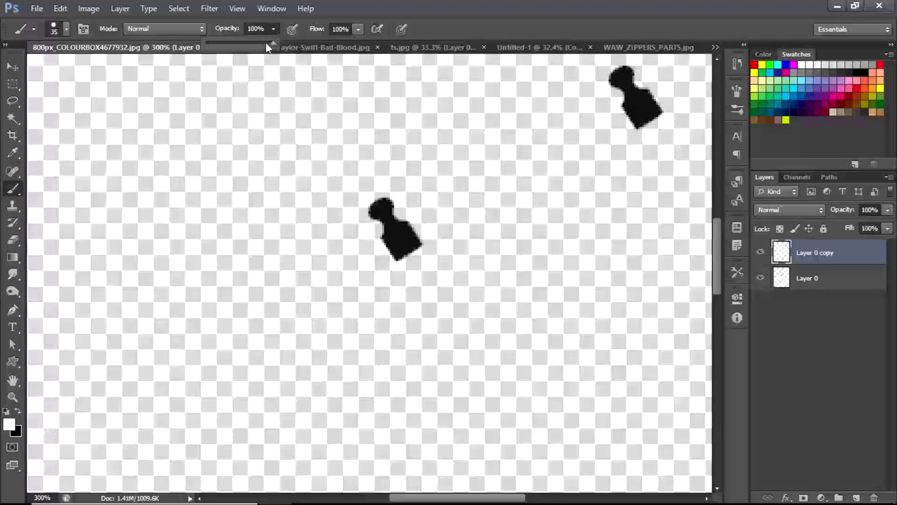
pyautogui.moveTo(255, 47); pyautogui.dragTo(257, 43)
pyautogui.click(66, 29)
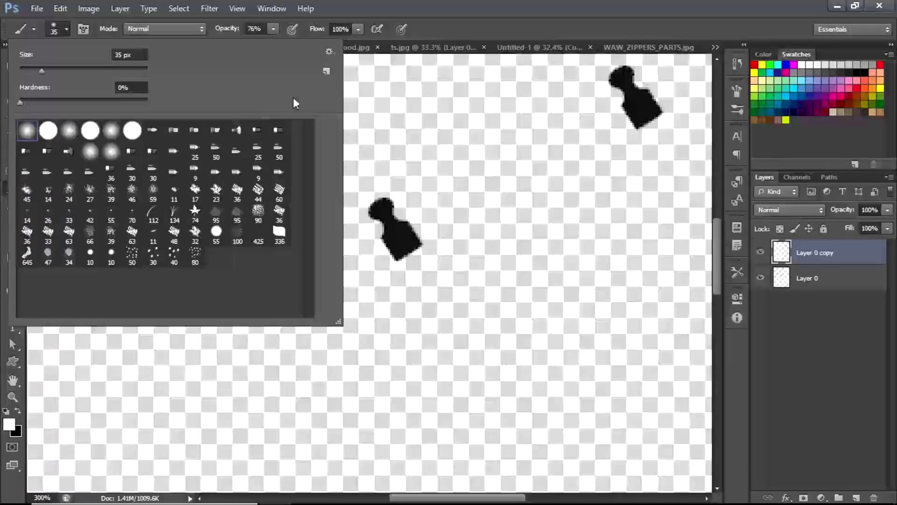
pyautogui.press('Return')
pyautogui.hotkey('ctrl', 'z')
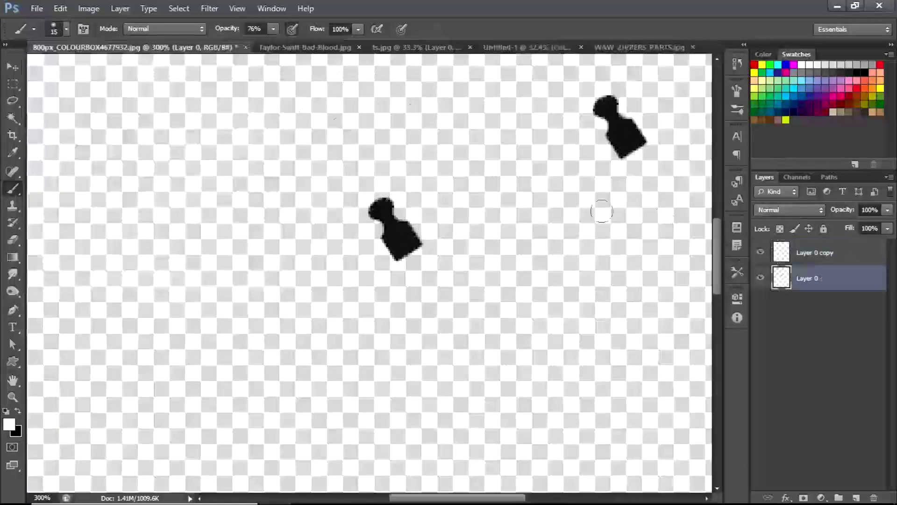
pyautogui.press('[')
pyautogui.press('[')
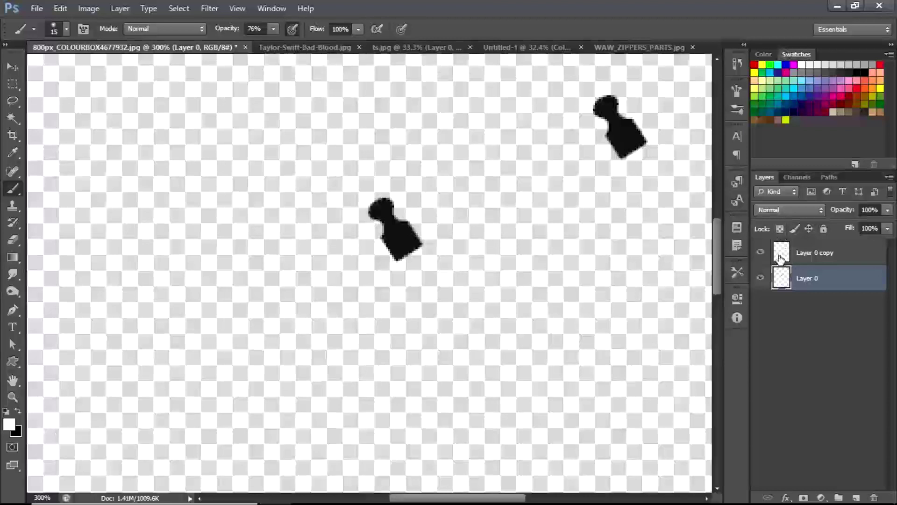
# Lock the transparent pixels of Layer 0 and paint a white highlight down the right side of the central tooth
pyautogui.click(761, 277)
pyautogui.click(779, 228)
pyautogui.moveTo(395, 201)
pyautogui.mouseDown()
pyautogui.moveTo(401, 215)
pyautogui.moveTo(388, 203)
pyautogui.moveTo(398, 204)
pyautogui.moveTo(411, 231)
pyautogui.moveTo(397, 198)
pyautogui.moveTo(425, 255)
pyautogui.moveTo(401, 215)
pyautogui.moveTo(423, 250)
pyautogui.moveTo(411, 224)
pyautogui.moveTo(433, 245)
pyautogui.moveTo(413, 220)
pyautogui.moveTo(398, 257)
pyautogui.mouseUp()
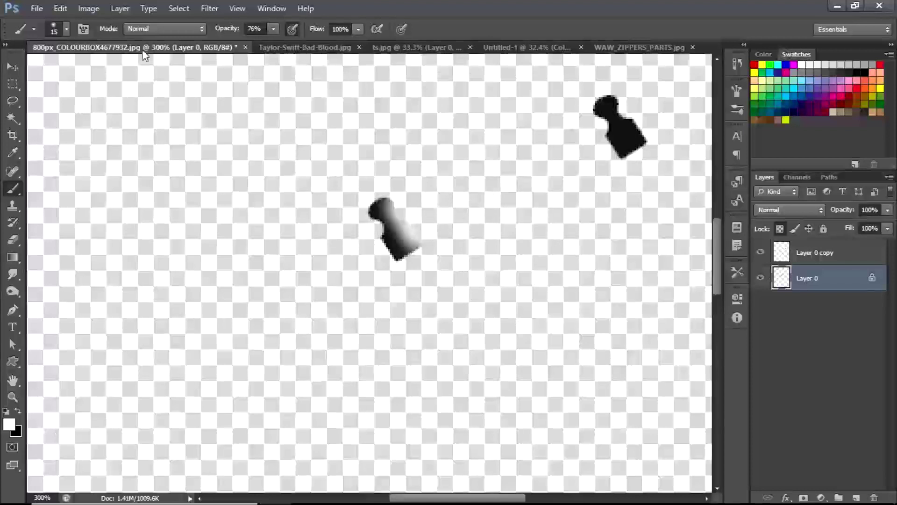
# Reduce the brush opacity to 10% and lightly brush white over the dark left edge of the central tooth
pyautogui.click(272, 28)
pyautogui.moveTo(239, 44); pyautogui.dragTo(229, 49)
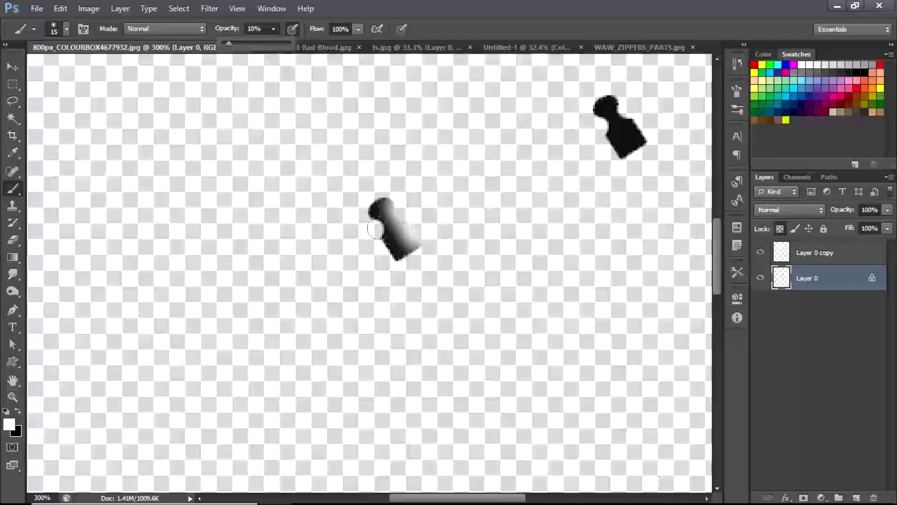
pyautogui.moveTo(370, 223)
pyautogui.mouseDown()
pyautogui.moveTo(386, 249)
pyautogui.moveTo(380, 226)
pyautogui.moveTo(397, 263)
pyautogui.mouseUp()
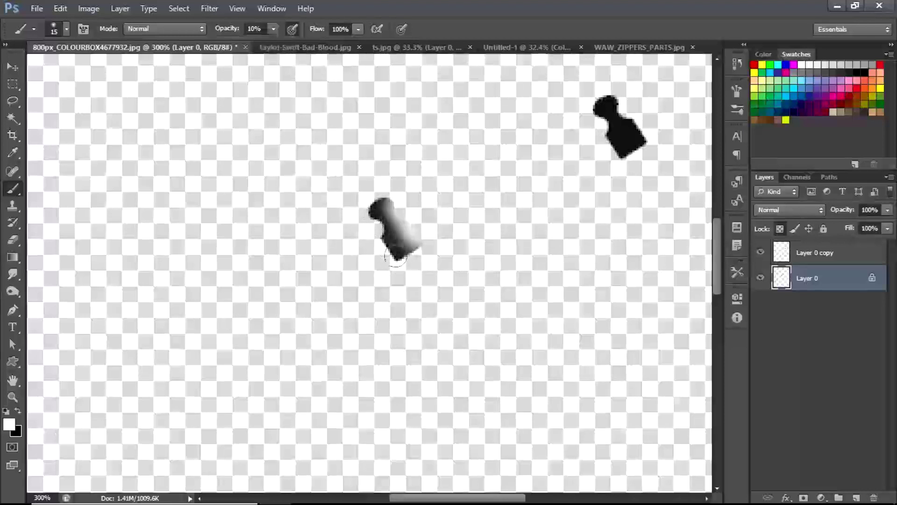
pyautogui.hotkey('ctrl', 'z')
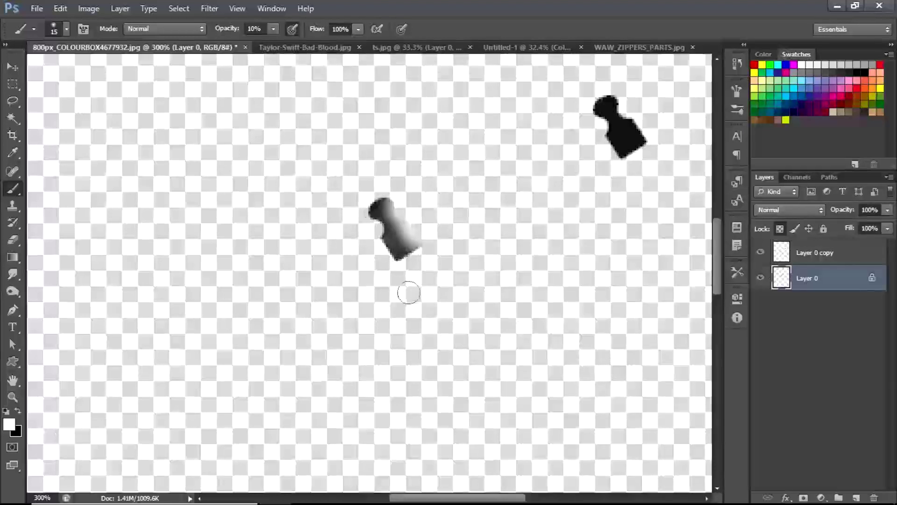
# Switch to the Mixer Brush with Dry, Heavy Load, set its size to 40 px, and load the shaded tooth as its sample
pyautogui.hotkey('ctrl', '0')
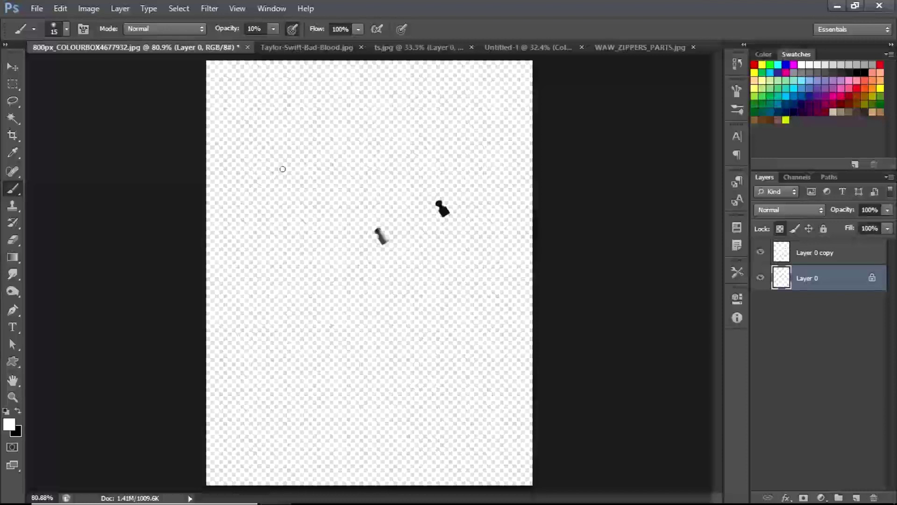
pyautogui.hotkey('ctrl', '1')
pyautogui.moveTo(16, 187); pyautogui.dragTo(47, 221)
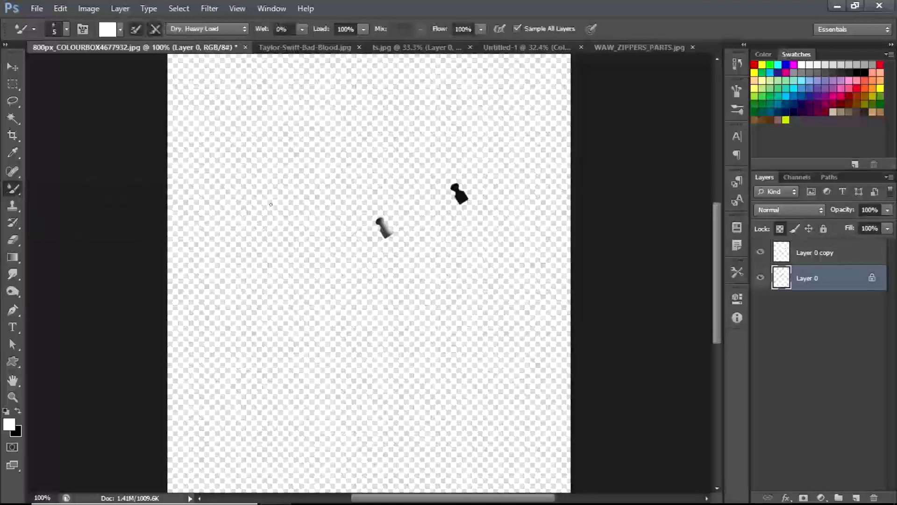
pyautogui.moveTo(12, 189); pyautogui.dragTo(19, 190)
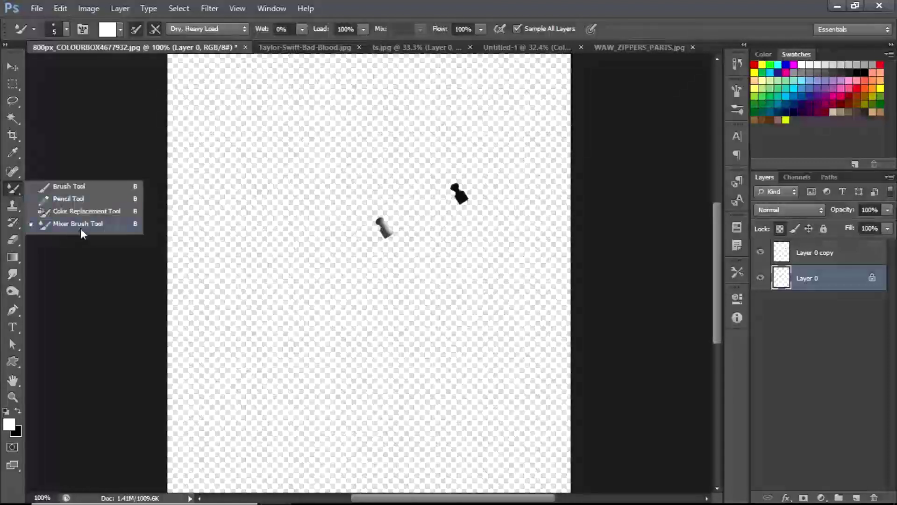
pyautogui.moveTo(116, 222); pyautogui.dragTo(99, 226)
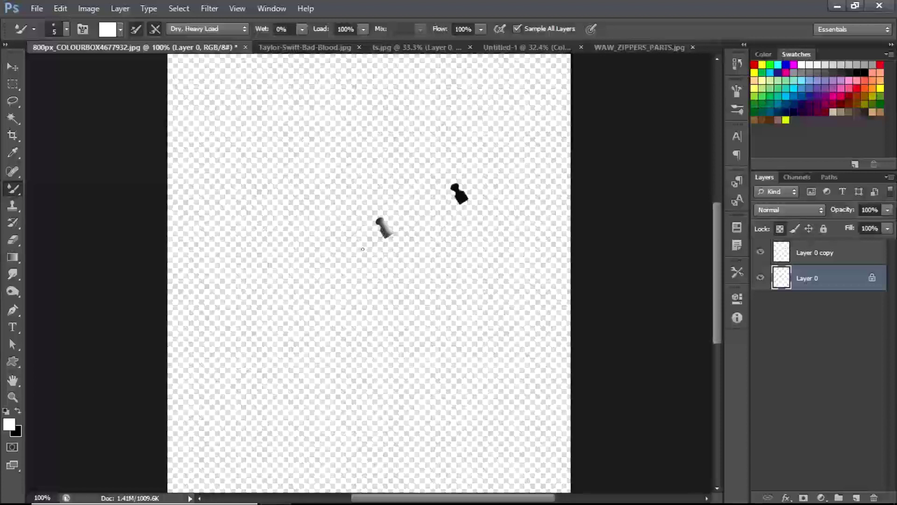
pyautogui.press(']')
pyautogui.press(']')
pyautogui.press(']')
pyautogui.press(']')
pyautogui.press(']')
pyautogui.press(']')
pyautogui.press(']')
pyautogui.press(']')
pyautogui.press('[')
pyautogui.moveTo(384, 229); pyautogui.dragTo(384, 230)
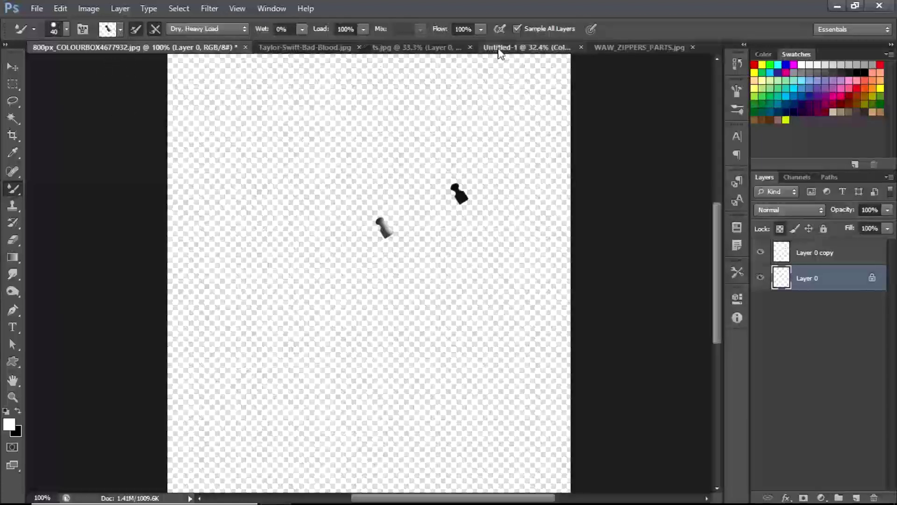
# Add a new top layer in Untitled-1 and try a stroke of zipper teeth along the torn rim from the slider
pyautogui.click(499, 47)
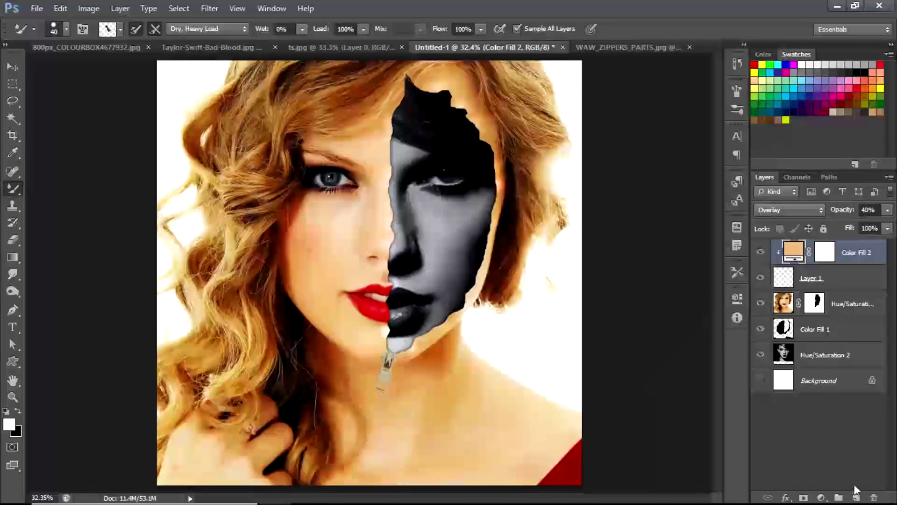
pyautogui.click(856, 496)
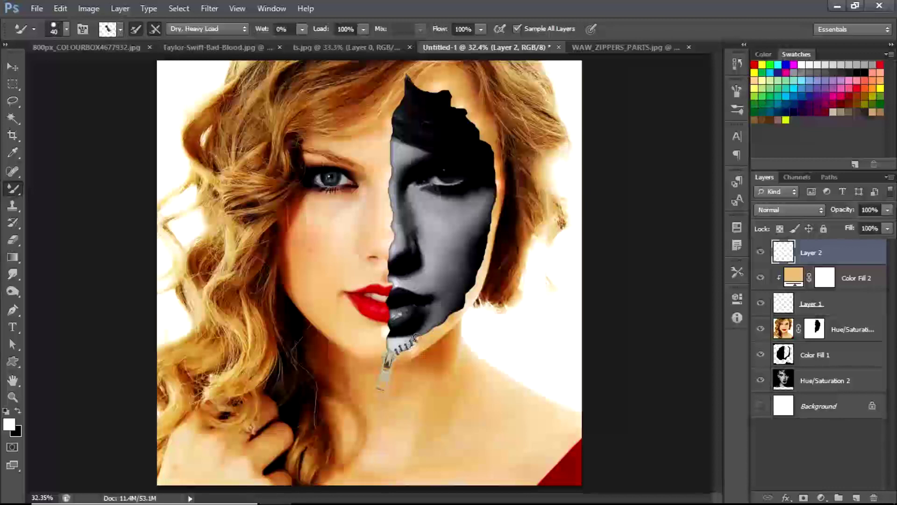
pyautogui.moveTo(441, 321); pyautogui.dragTo(450, 315)
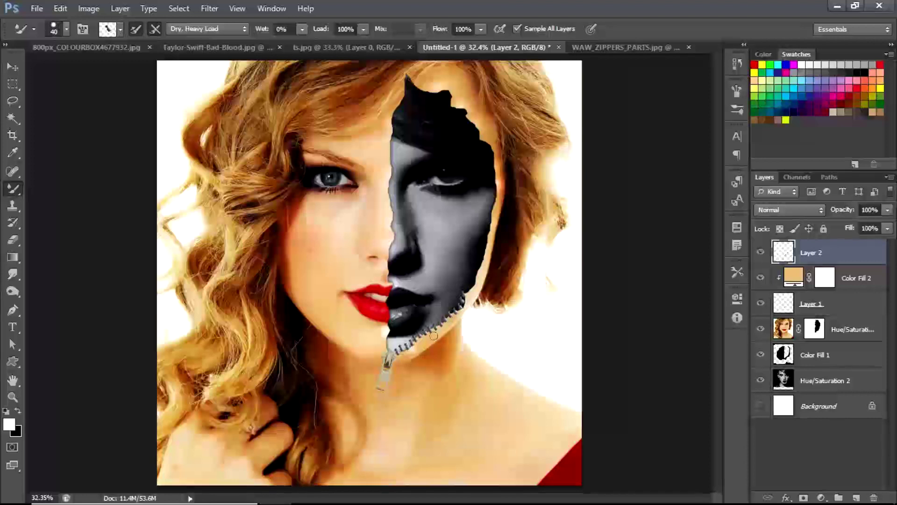
pyautogui.hotkey('ctrl', 'z')
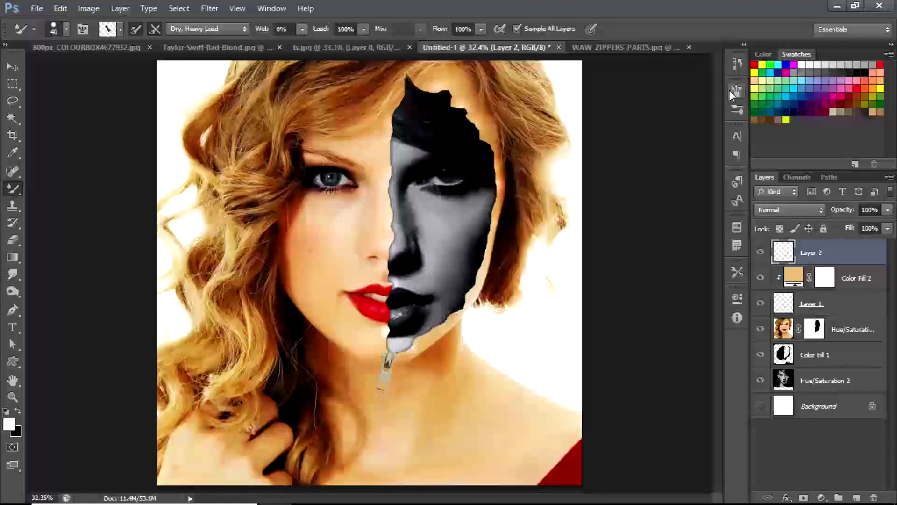
# Set the Mixer Brush tip's spacing to 78%
pyautogui.click(737, 90)
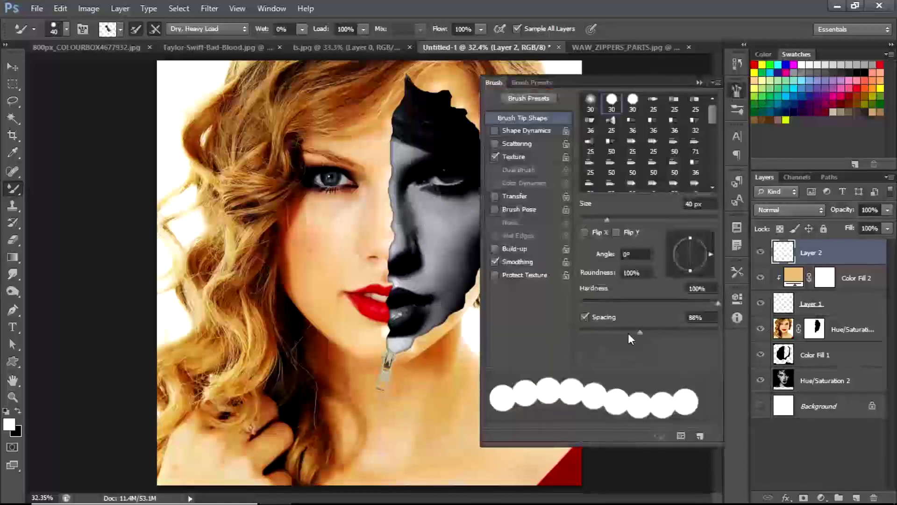
pyautogui.moveTo(641, 329); pyautogui.dragTo(633, 329)
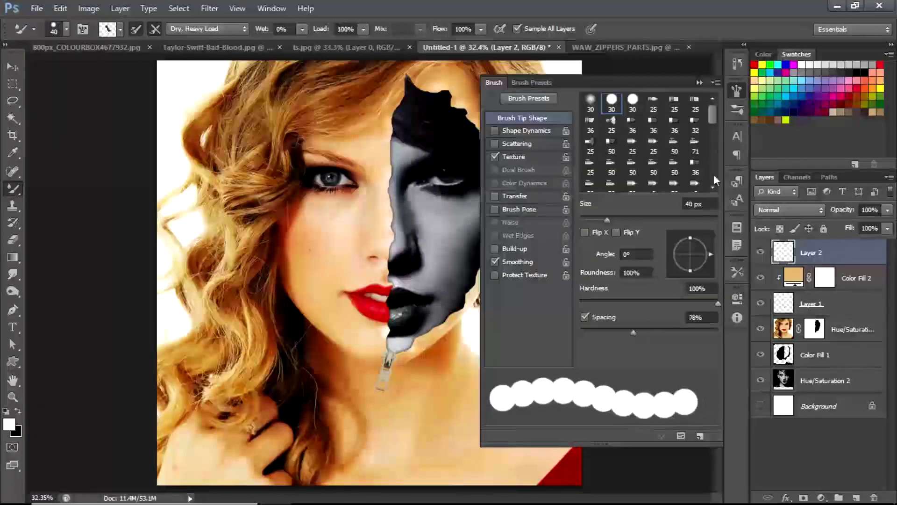
pyautogui.click(737, 91)
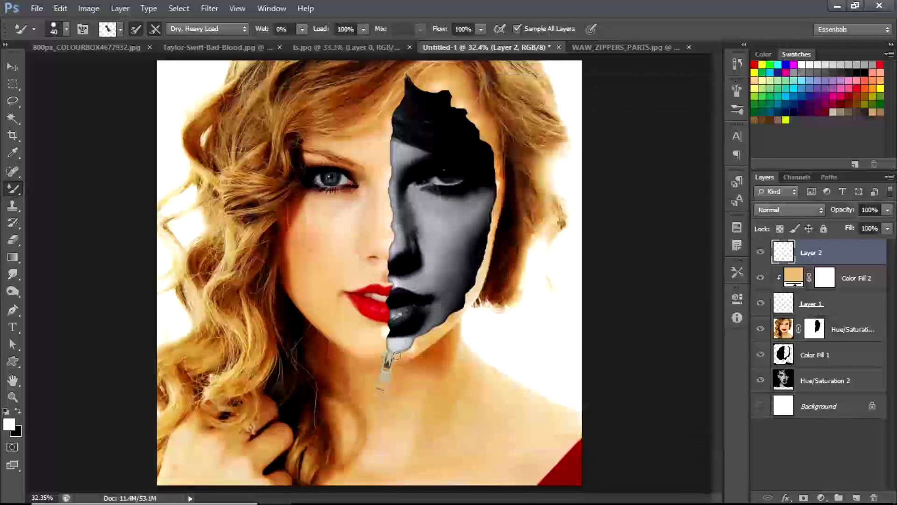
# Paint zipper teeth from the slider along the jaw's torn edge and place Layer 2 directly beneath the colour portrait layer
pyautogui.moveTo(397, 353); pyautogui.dragTo(407, 348)
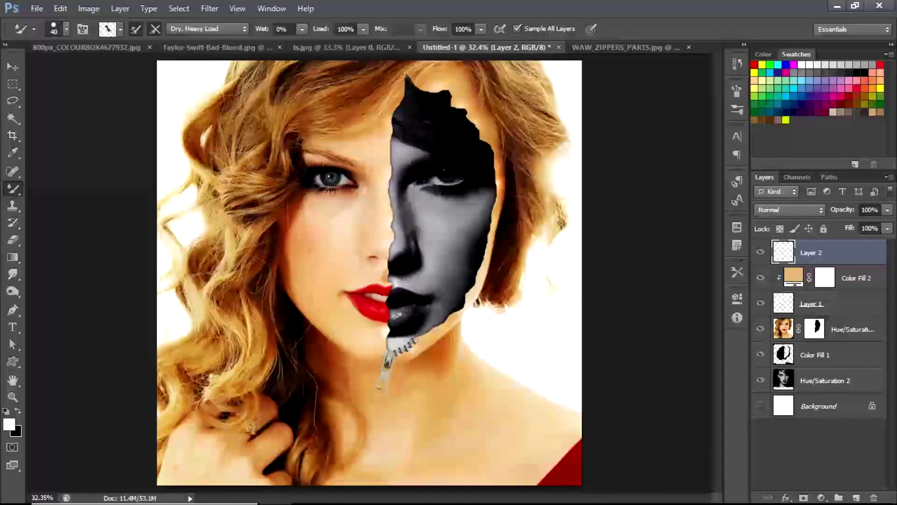
pyautogui.moveTo(458, 310)
pyautogui.mouseDown()
pyautogui.moveTo(466, 304)
pyautogui.moveTo(411, 344)
pyautogui.moveTo(472, 296)
pyautogui.mouseUp()
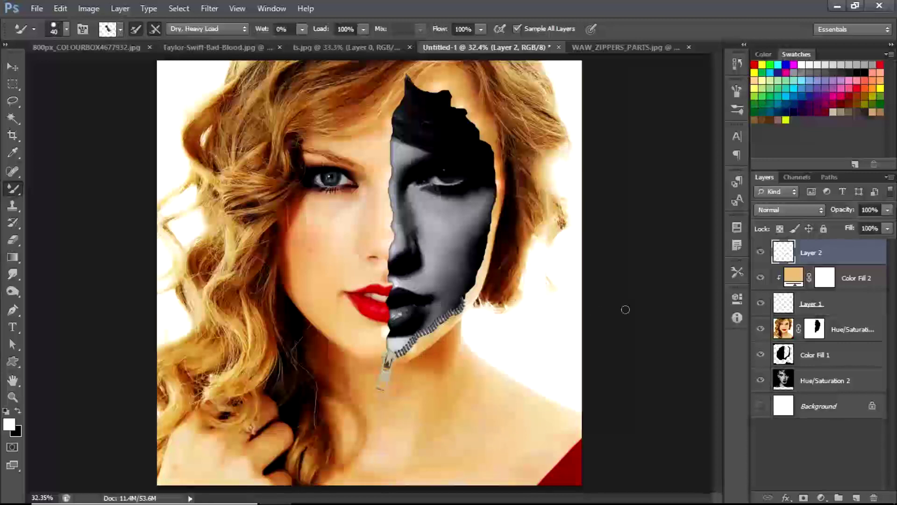
pyautogui.moveTo(827, 247); pyautogui.dragTo(841, 342)
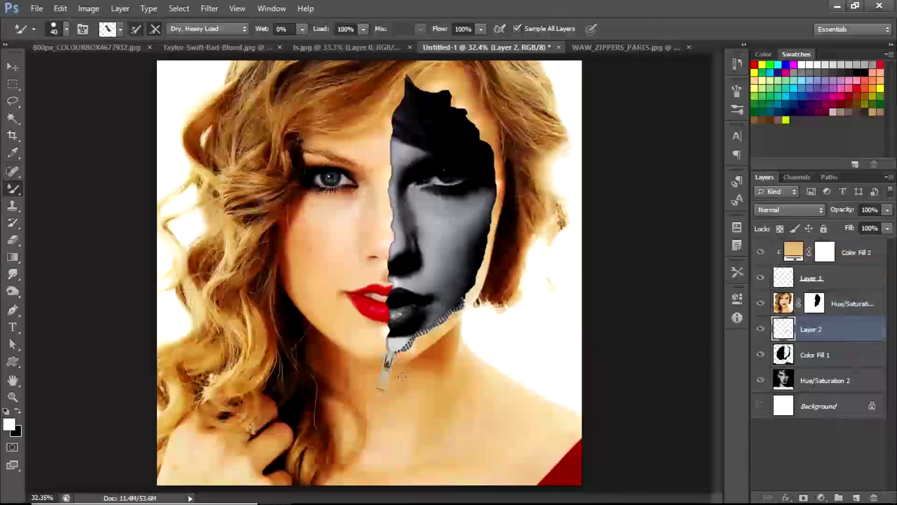
pyautogui.moveTo(402, 358); pyautogui.dragTo(426, 333)
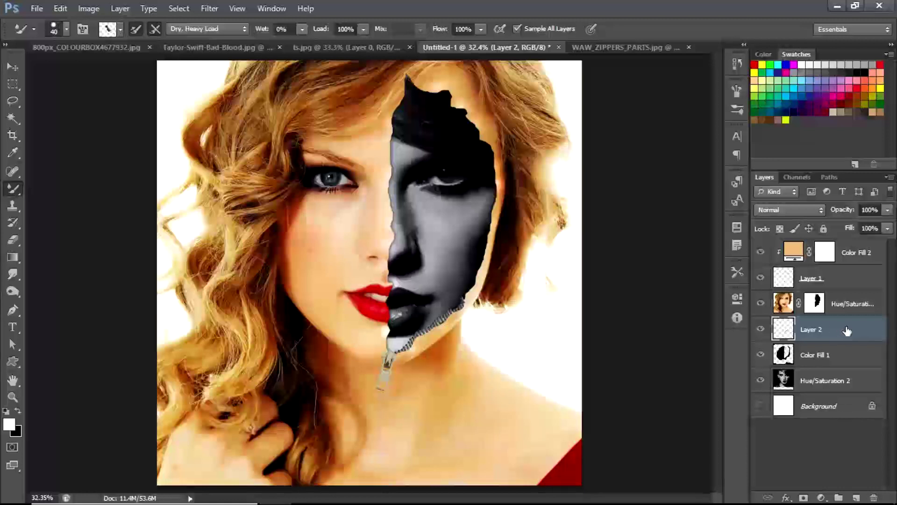
pyautogui.moveTo(838, 333); pyautogui.dragTo(830, 243)
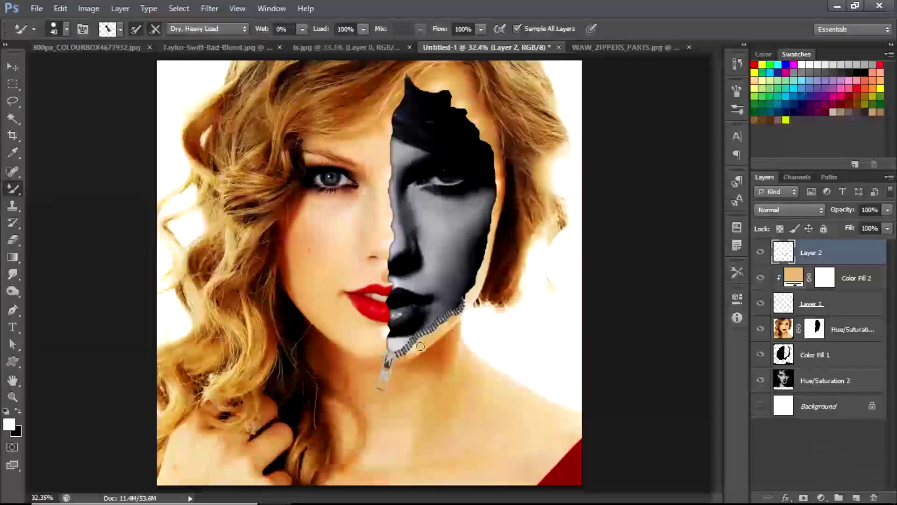
pyautogui.hotkey('ctrl', 'z')
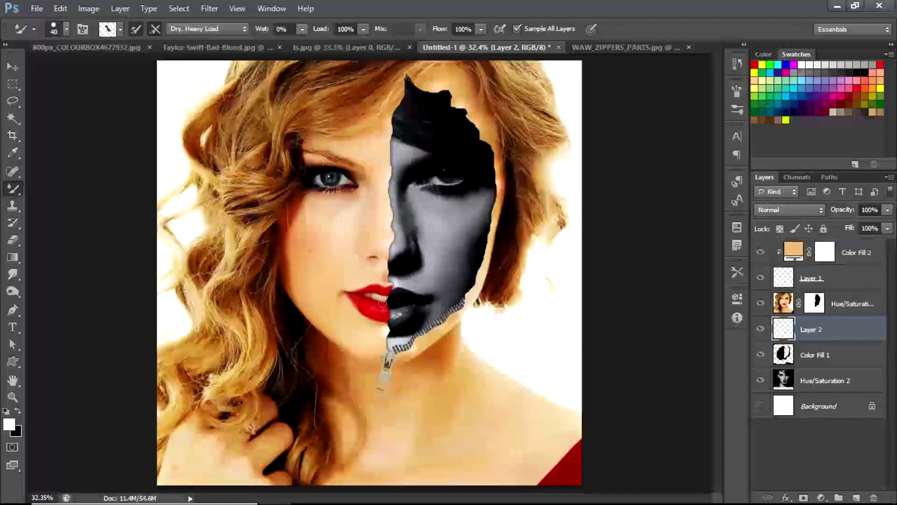
# In 800px_COLOURBOX4677932.jpg, rotate the shaded tooth so it lies horizontally and load it as the Mixer Brush sample
pyautogui.click(589, 48)
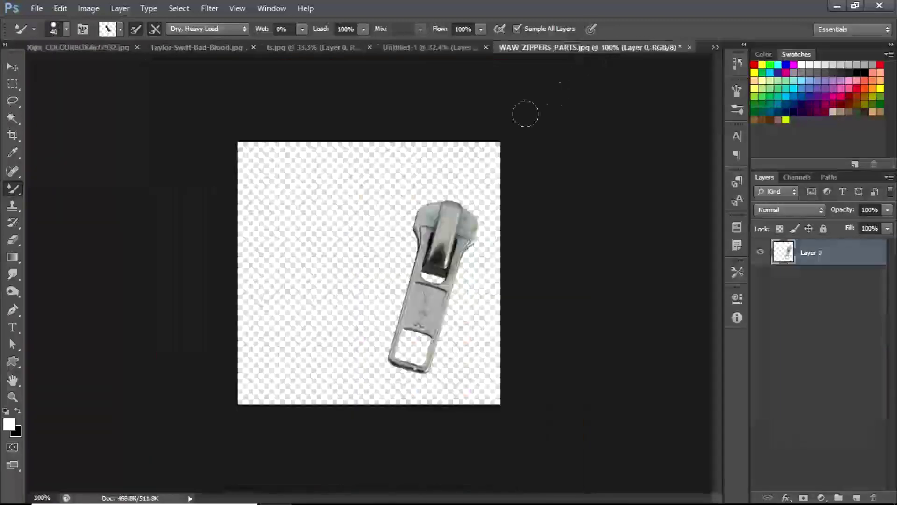
pyautogui.click(326, 49)
pyautogui.click(222, 48)
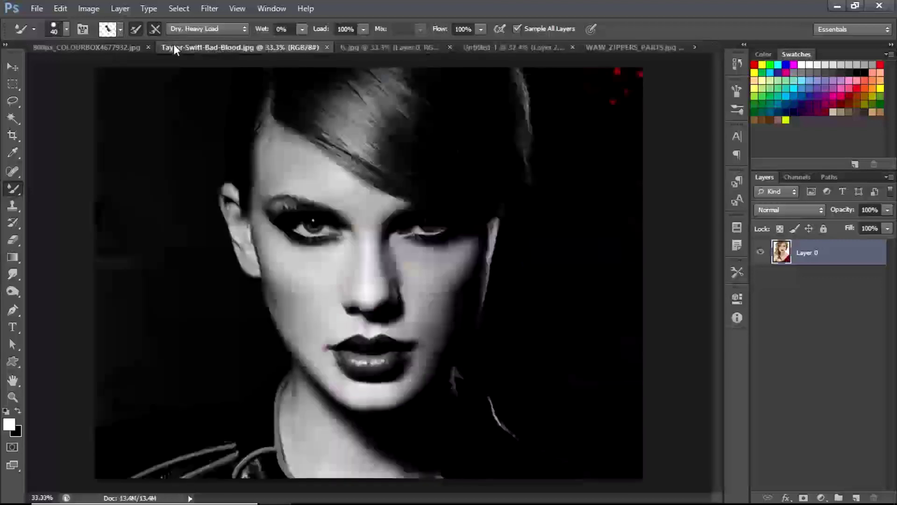
pyautogui.click(124, 49)
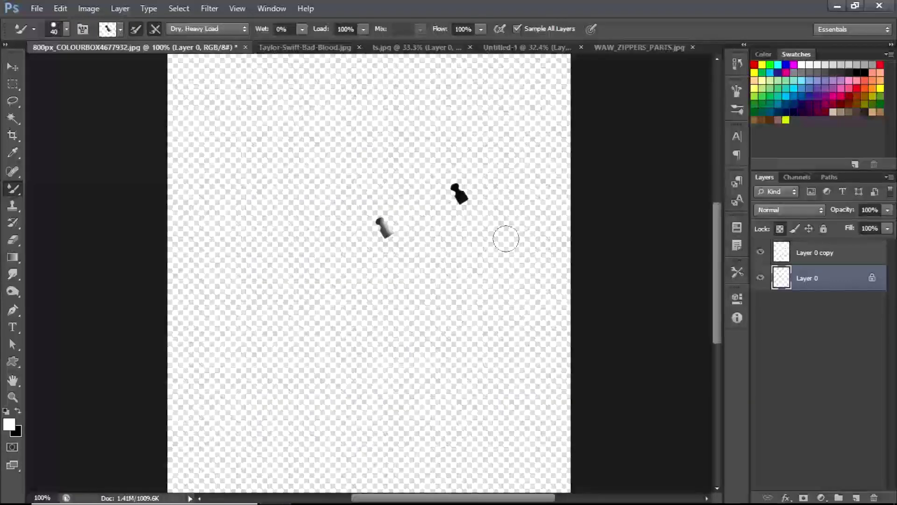
pyautogui.hotkey('ctrl', 't')
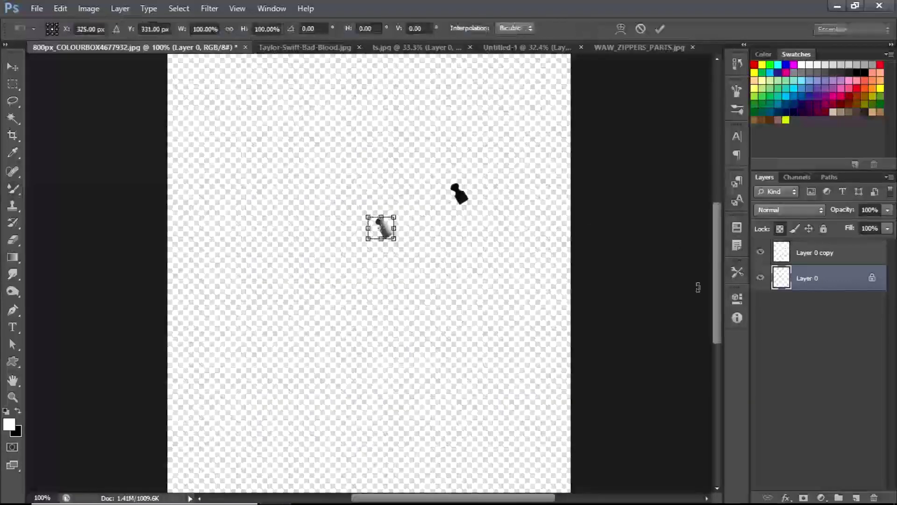
pyautogui.press('Return')
pyautogui.press('b')
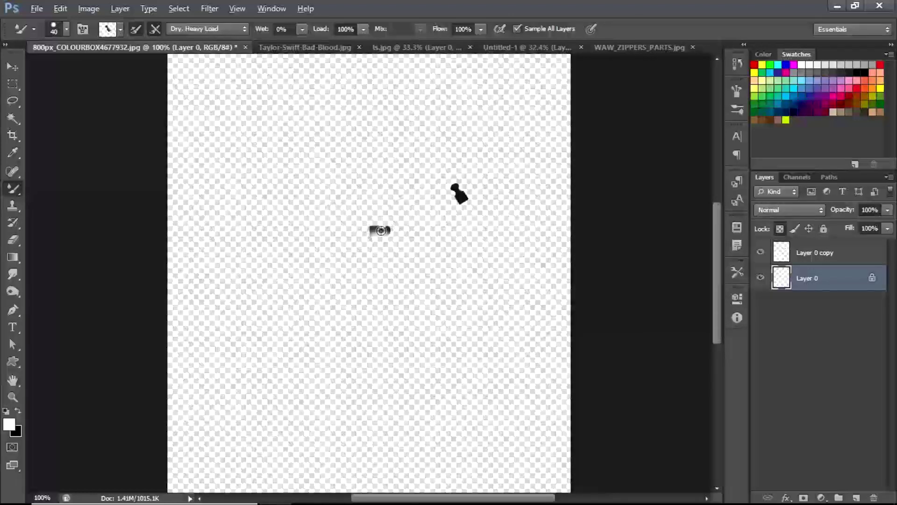
pyautogui.keyDown('alt'); pyautogui.click(380, 230); pyautogui.keyUp('alt')
# In Untitled-1, paint horizontal zipper teeth on Layer 2 from the slider up the face's central tear to the nose
pyautogui.click(526, 49)
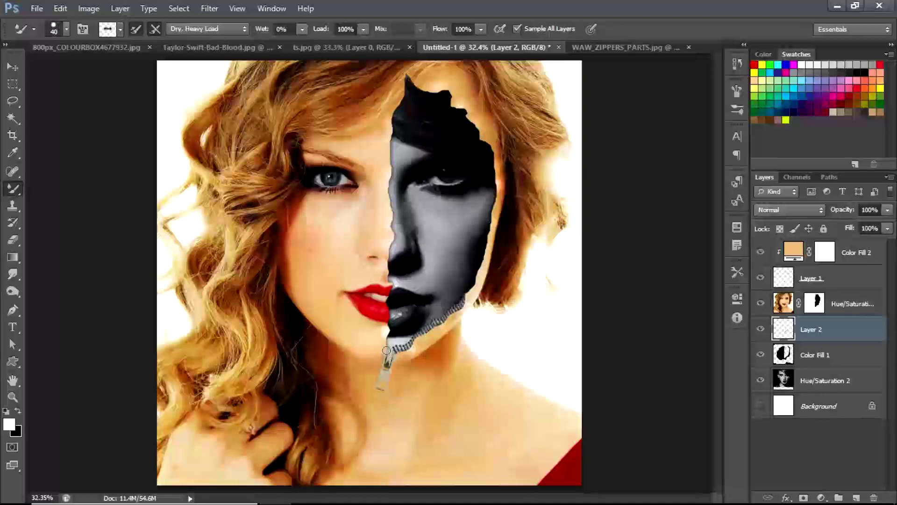
pyautogui.moveTo(388, 348); pyautogui.dragTo(390, 257)
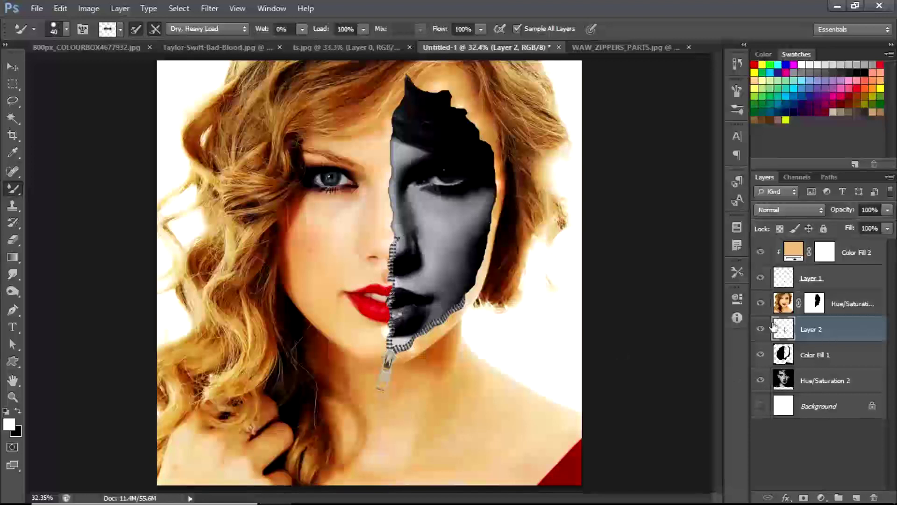
# Merge the Color Fill 2 tint with Layer 1, the zipper slider, into a single layer
pyautogui.click(762, 252)
pyautogui.click(761, 253)
pyautogui.keyDown('ctrl'); pyautogui.click(847, 280); pyautogui.keyUp('ctrl')
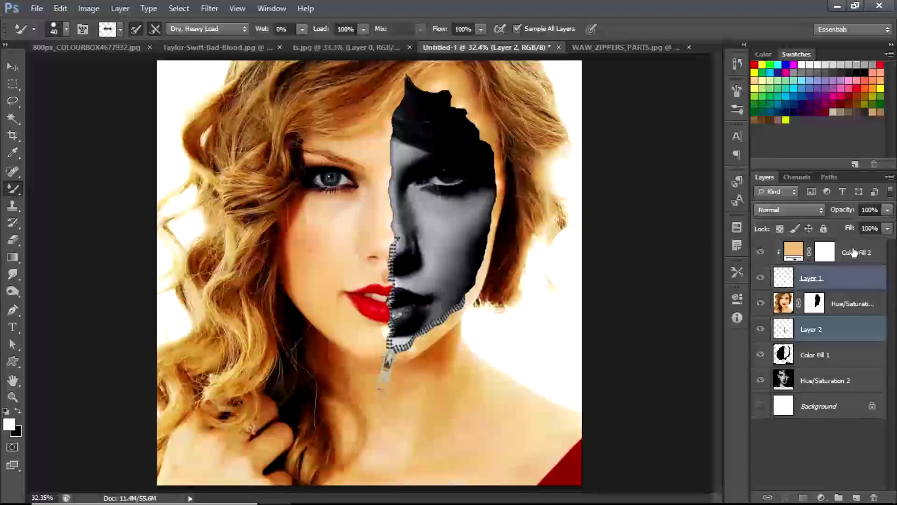
pyautogui.keyDown('ctrl'); pyautogui.click(862, 254); pyautogui.keyUp('ctrl')
pyautogui.click(851, 321)
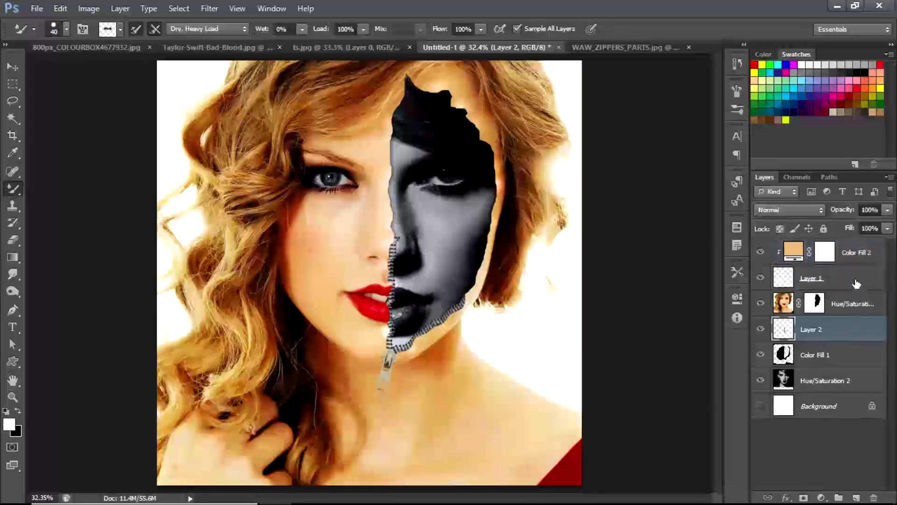
pyautogui.click(854, 283)
pyautogui.keyDown('ctrl'); pyautogui.click(860, 253); pyautogui.keyUp('ctrl')
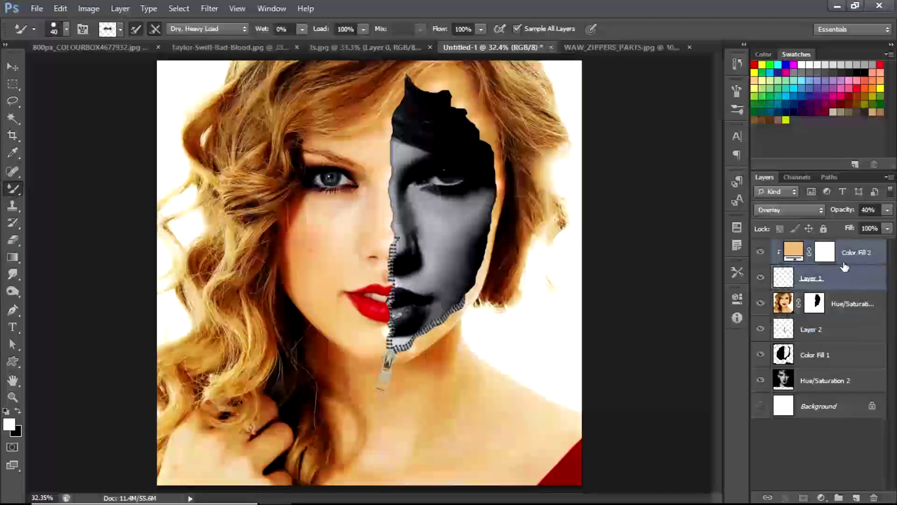
pyautogui.hotkey('ctrl', 'e')
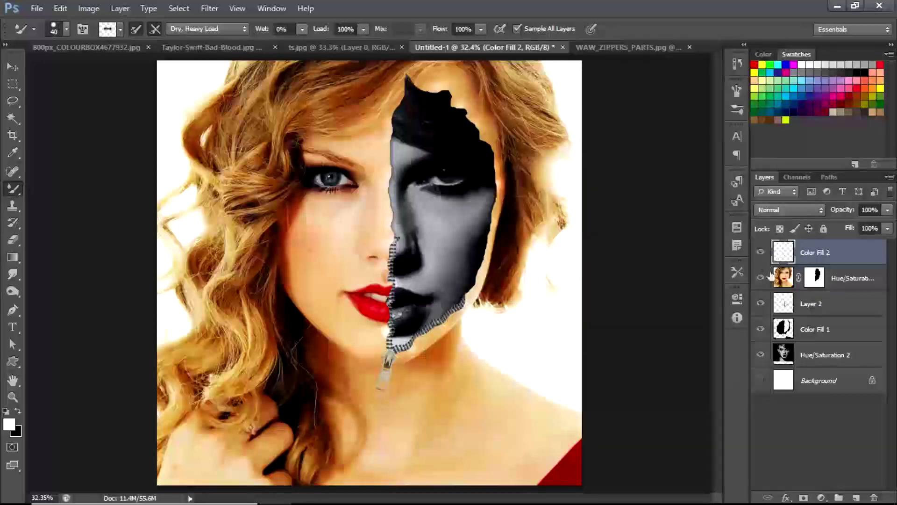
# Merge the masked colour portrait with the zipper teeth on Layer 2 and check the merged layer's content
pyautogui.click(760, 277)
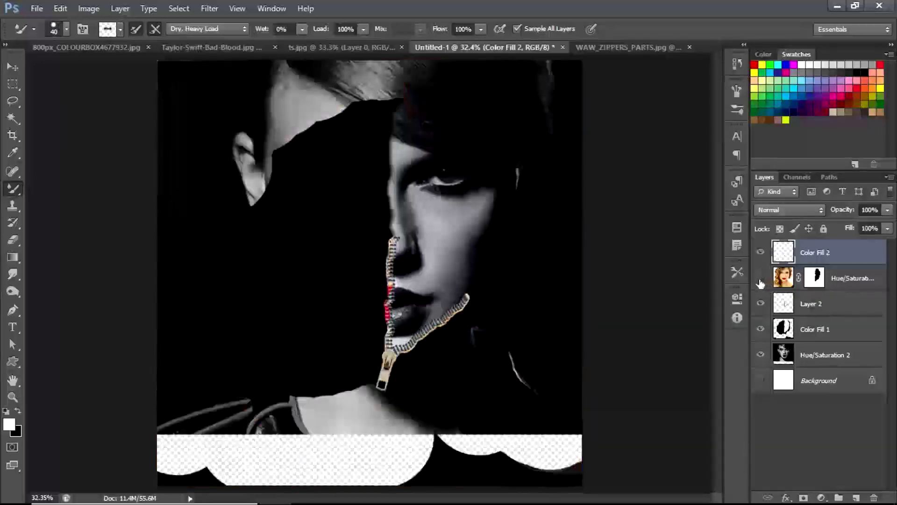
pyautogui.click(761, 277)
pyautogui.click(761, 303)
pyautogui.click(760, 303)
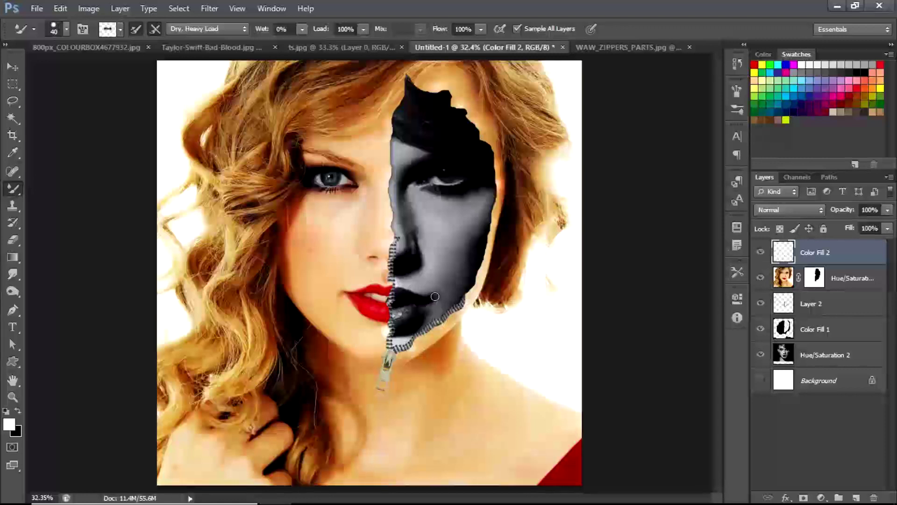
pyautogui.hotkey('alt', '[')
pyautogui.hotkey('shift', 'alt', '[')
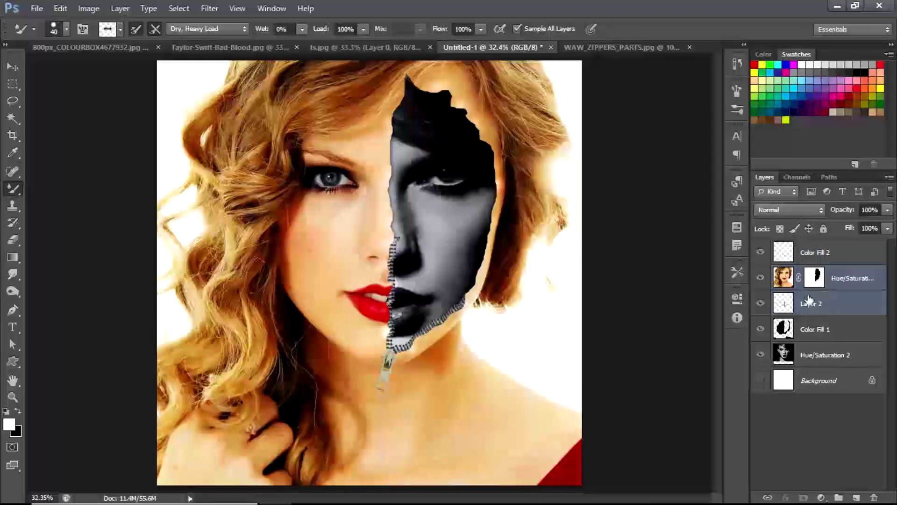
pyautogui.hotkey('ctrl', 'e')
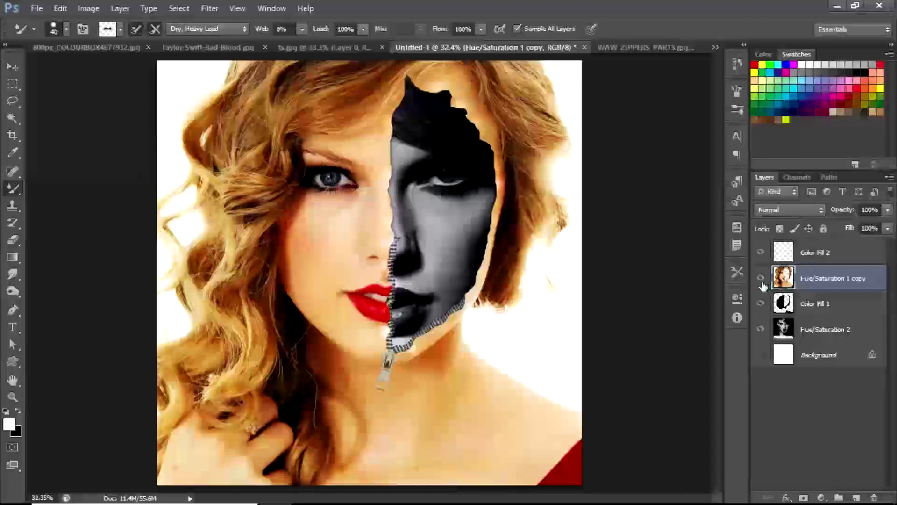
pyautogui.click(760, 279)
pyautogui.click(760, 278)
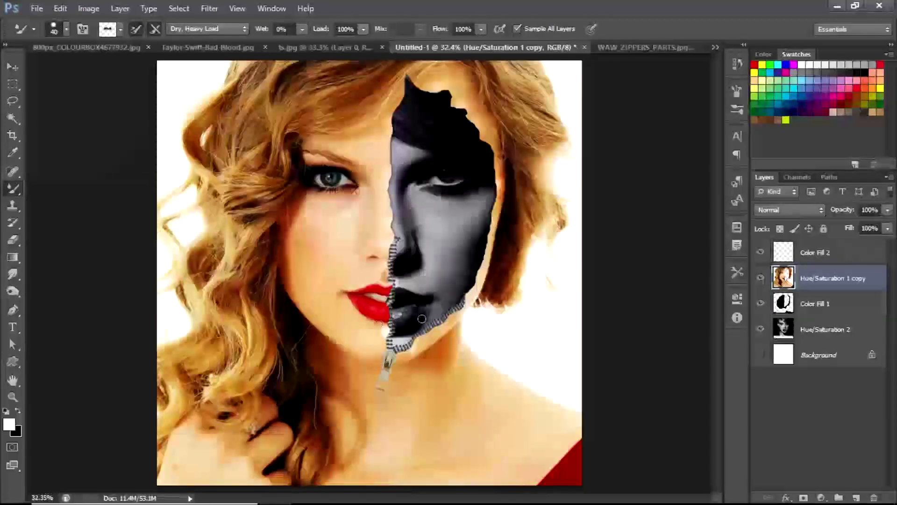
# Switch to the Smudge tool with the 34 px textured brush tip for blending the zipper's edges
pyautogui.hotkey('ctrl', '+')
pyautogui.hotkey('ctrl', '+')
pyautogui.hotkey('ctrl', '+')
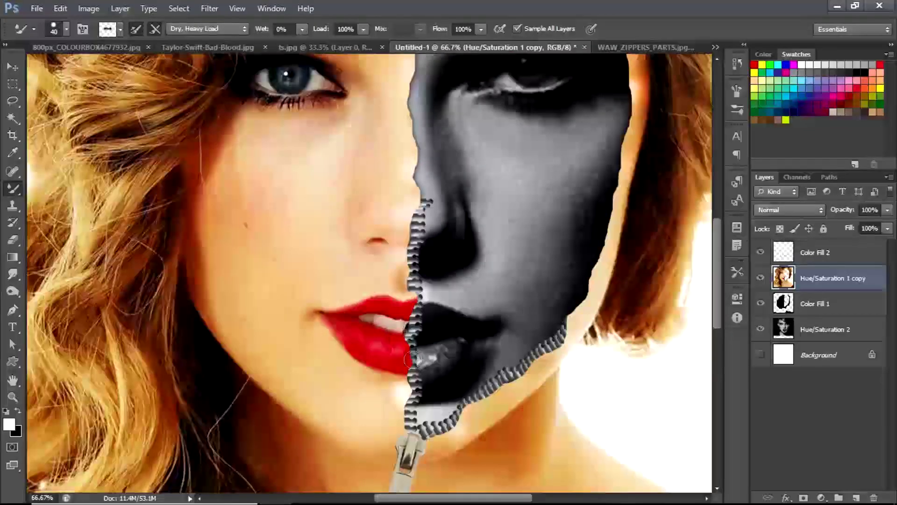
pyautogui.click(13, 275)
pyautogui.rightClick(12, 276)
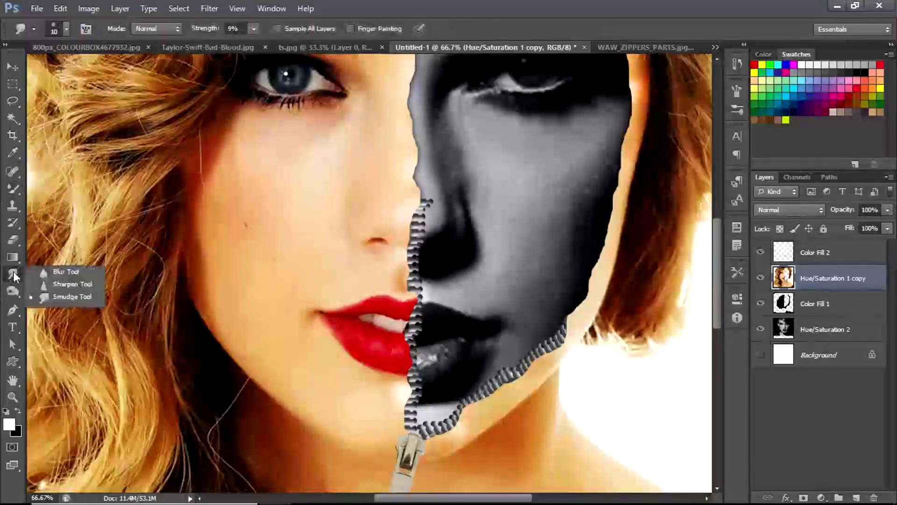
pyautogui.click(52, 298)
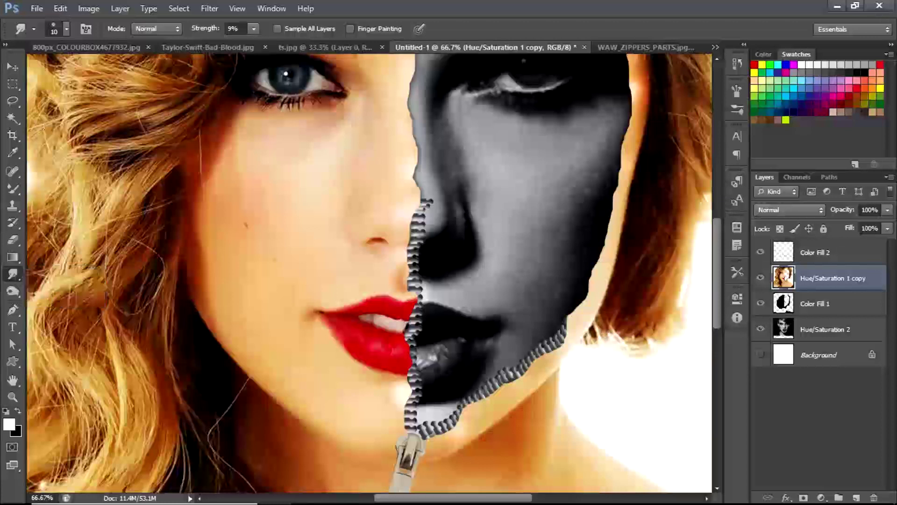
pyautogui.click(66, 30)
pyautogui.click(69, 258)
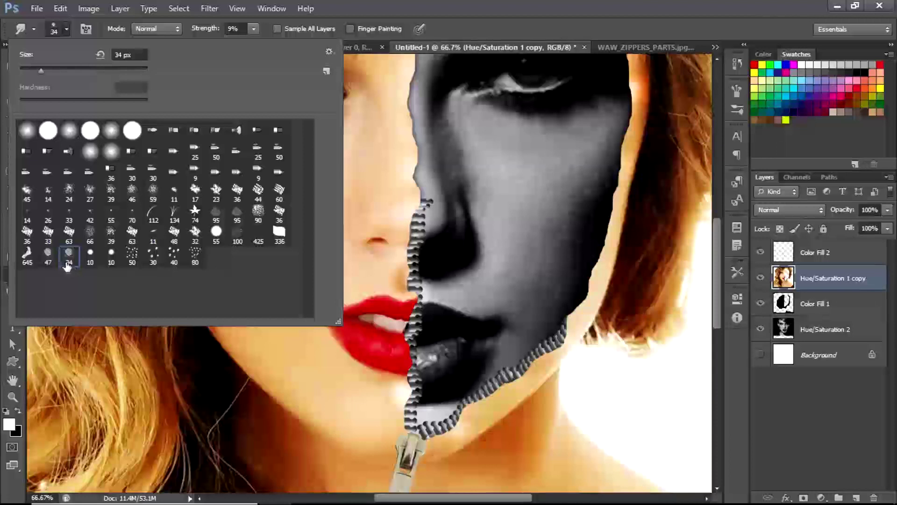
pyautogui.press('Return')
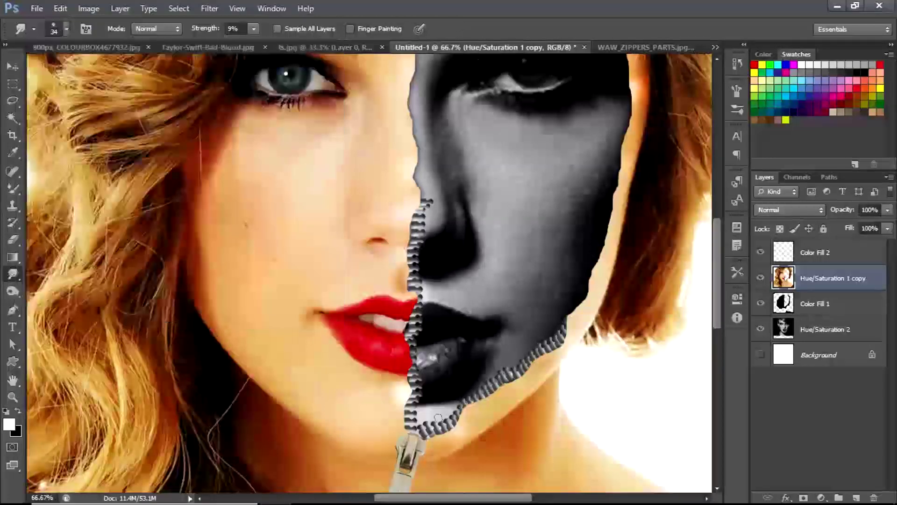
# Reduce the Smudge brush to 15 px and blend the skin edges into the zipper teeth along both sides of the tear
pyautogui.hotkey('ctrl', '+')
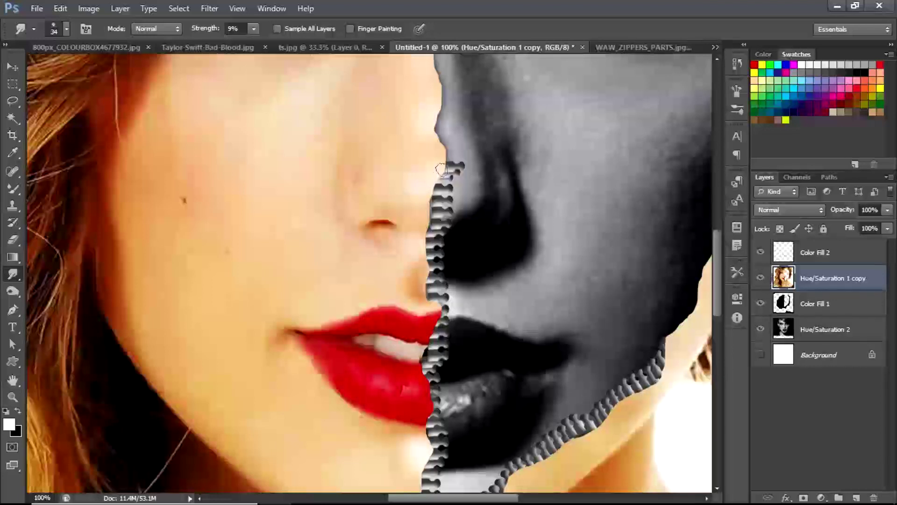
pyautogui.press('[')
pyautogui.press('[')
pyautogui.press('[')
pyautogui.press('[')
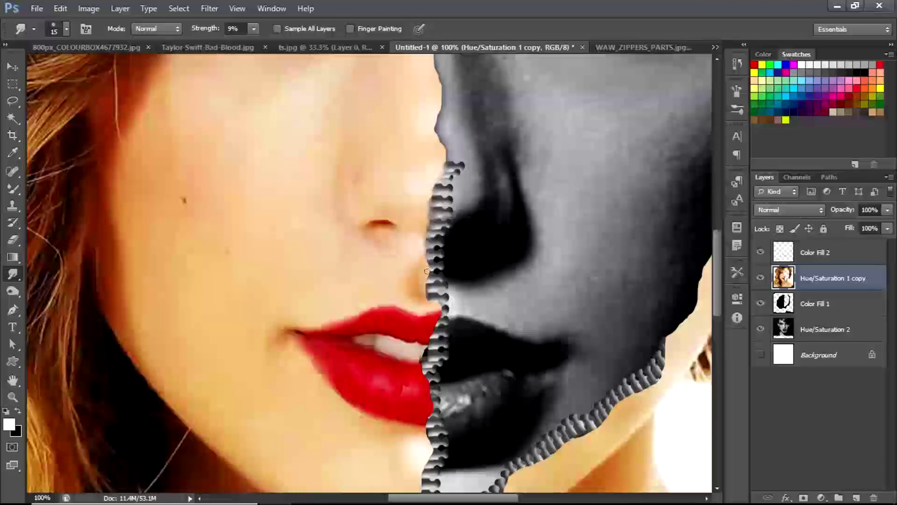
pyautogui.scroll(-3, 491, 350)
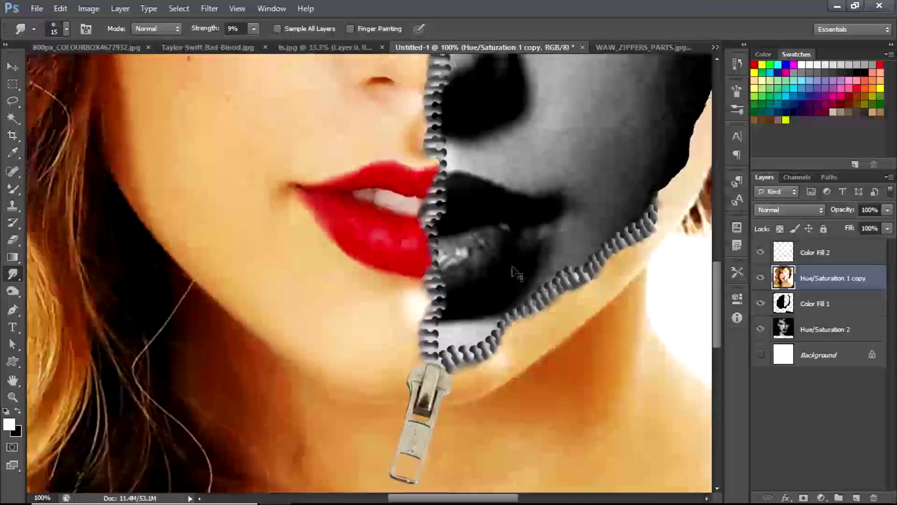
# Move the zipper slider on the Color Fill 2 layer slightly so it meets the point where both rows of teeth join
pyautogui.hotkey('ctrl', '0')
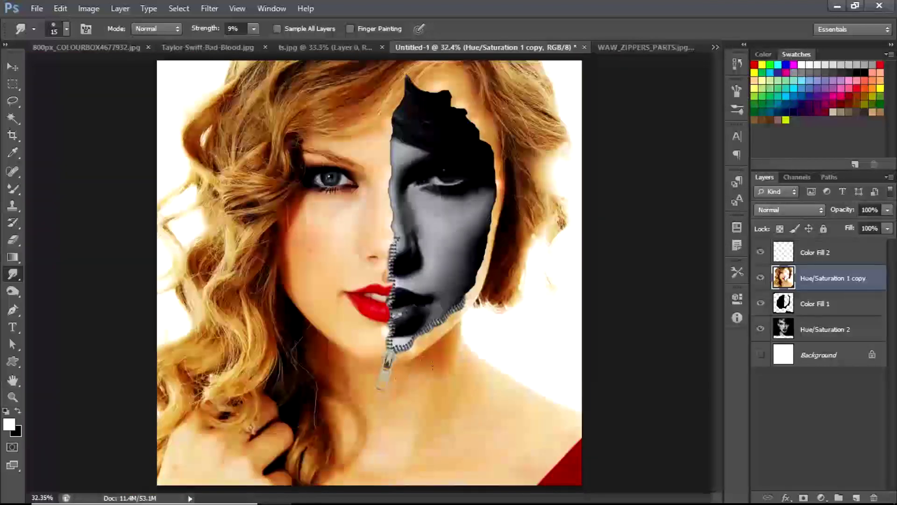
pyautogui.hotkey('ctrl', '+')
pyautogui.hotkey('ctrl', '+')
pyautogui.hotkey('ctrl', '+')
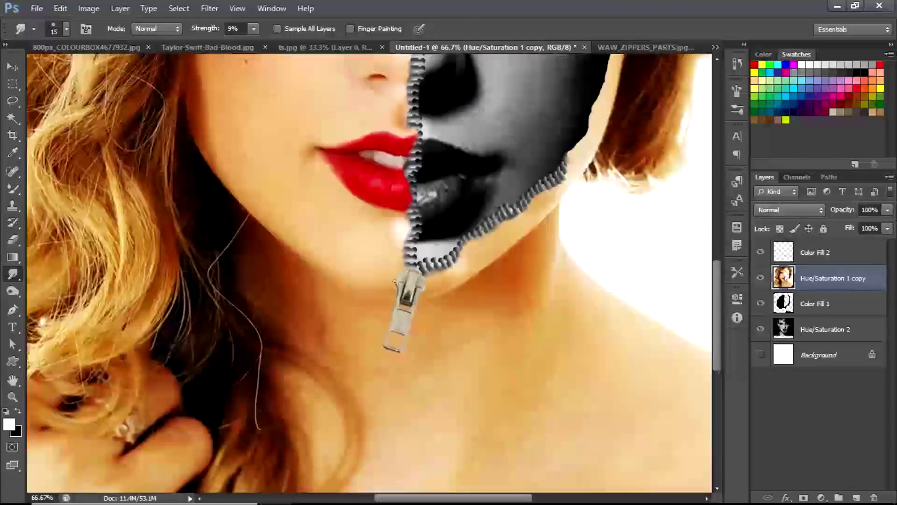
pyautogui.hotkey('ctrl', '-')
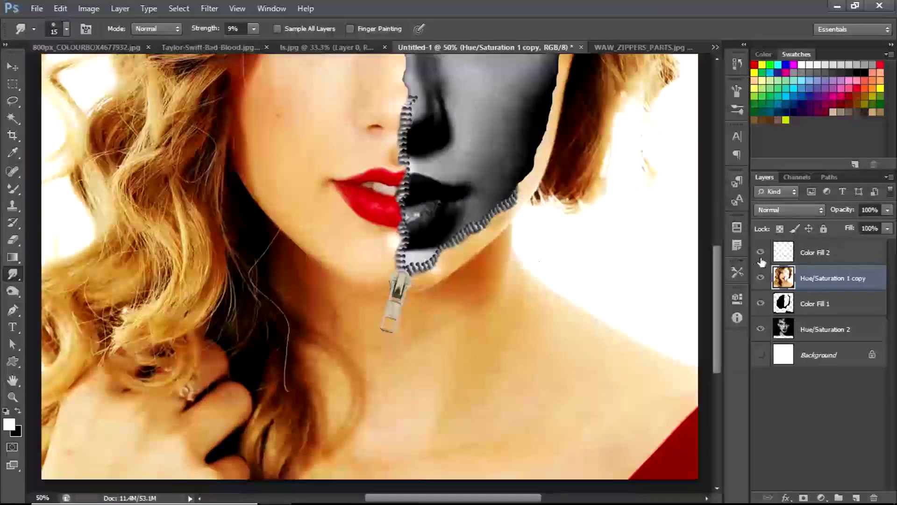
pyautogui.click(781, 257)
pyautogui.press('v')
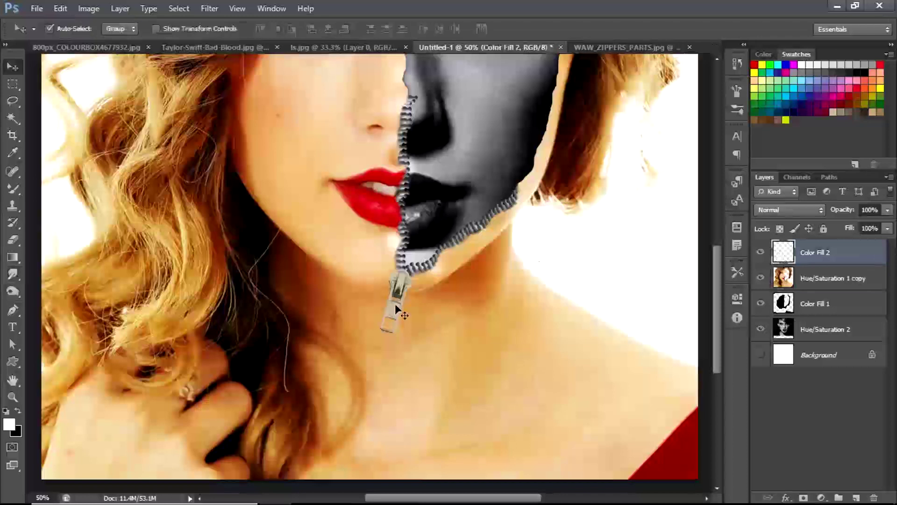
pyautogui.moveTo(400, 287); pyautogui.dragTo(403, 284)
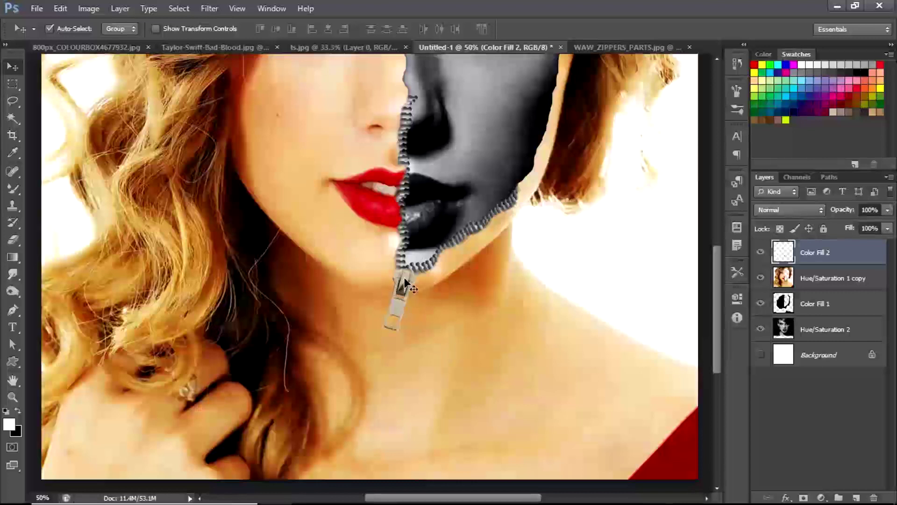
# Nudge the zipper slider into place below the joined teeth and merge its layer with the Hue/Saturation 1 copy portrait layer
pyautogui.moveTo(405, 276); pyautogui.dragTo(404, 278)
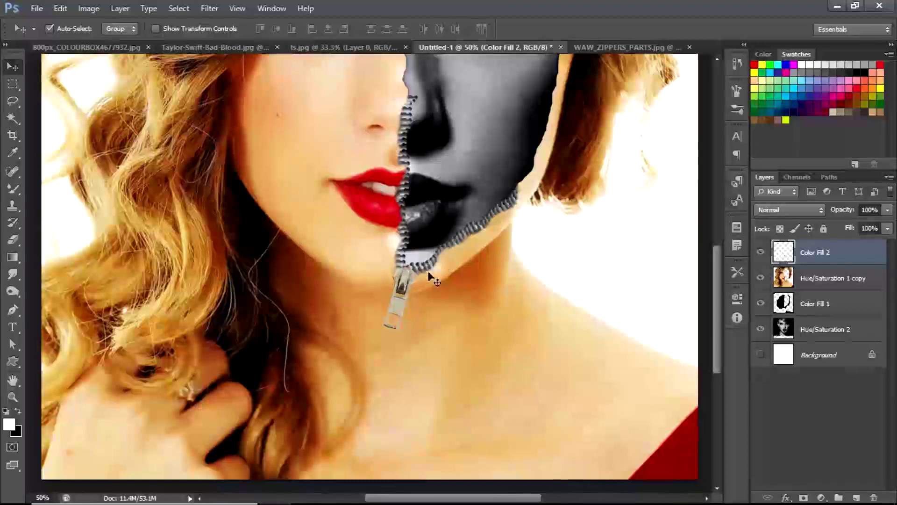
pyautogui.hotkey('ctrl', '-')
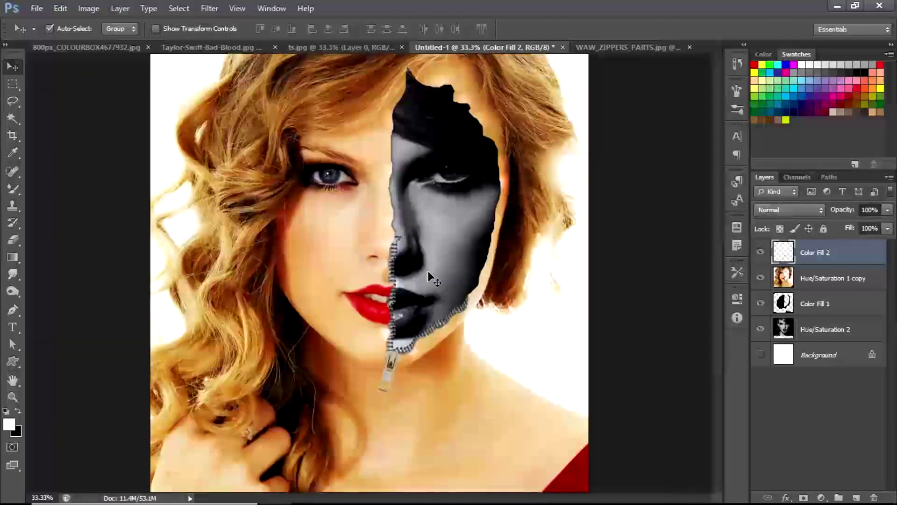
pyautogui.hotkey('ctrl', '+')
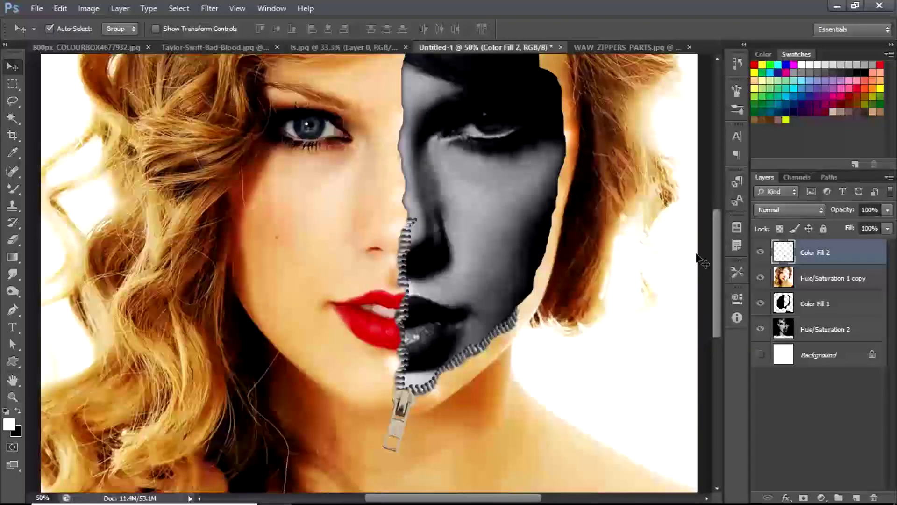
pyautogui.keyDown('ctrl'); pyautogui.click(812, 280); pyautogui.keyUp('ctrl')
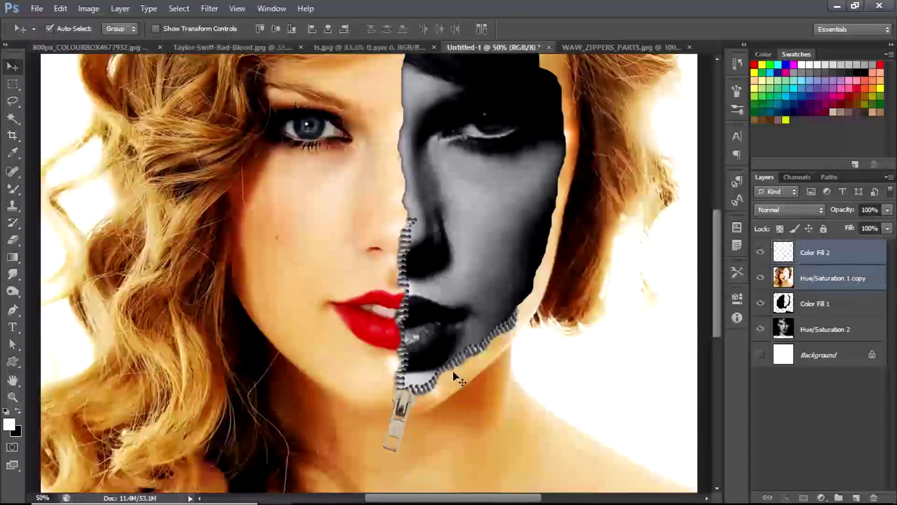
pyautogui.hotkey('ctrl', 'e')
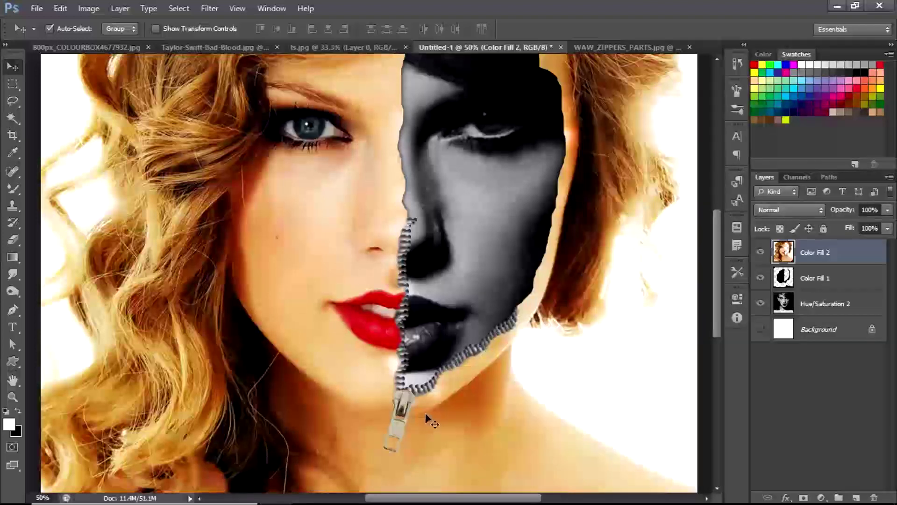
# Smudge the skin beside the top of the zipper slider on the merged layer with the 15 px brush
pyautogui.hotkey('ctrl', '+')
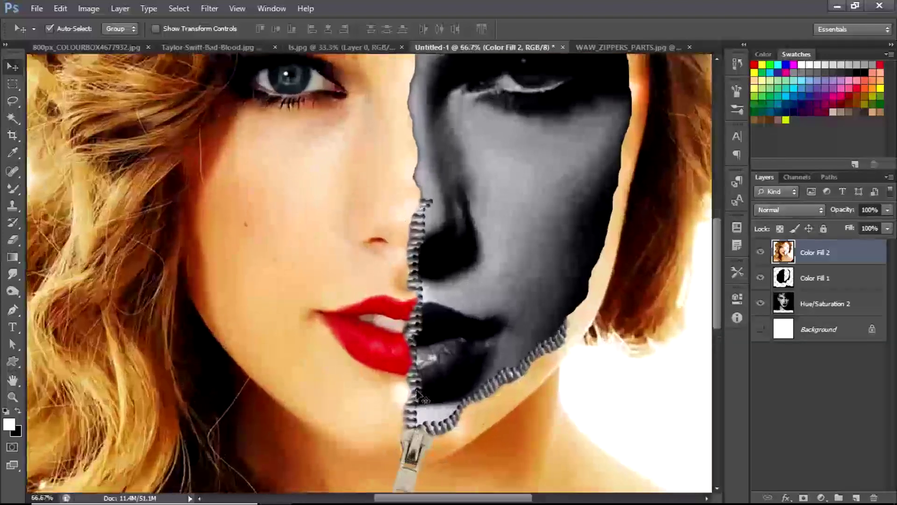
pyautogui.moveTo(713, 311); pyautogui.dragTo(717, 351)
pyautogui.click(13, 273)
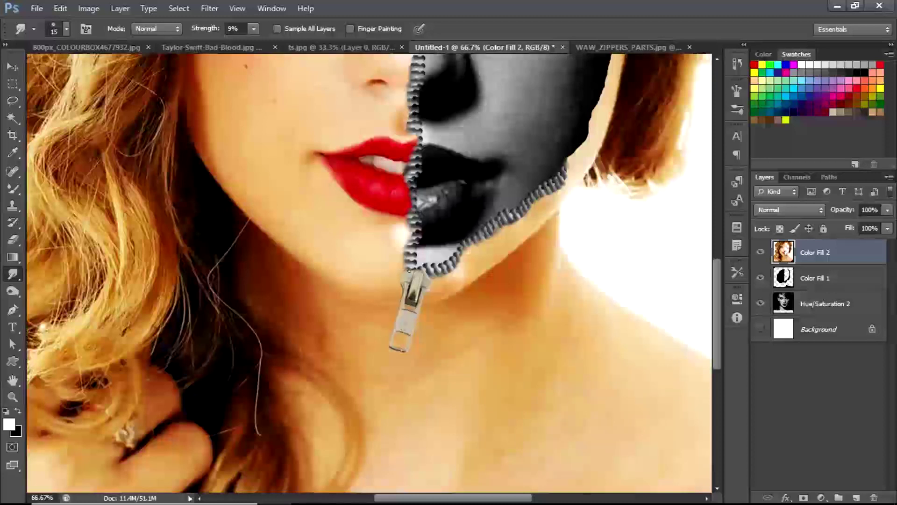
pyautogui.moveTo(433, 280); pyautogui.dragTo(433, 286)
pyautogui.scroll(-2, 375, 333)
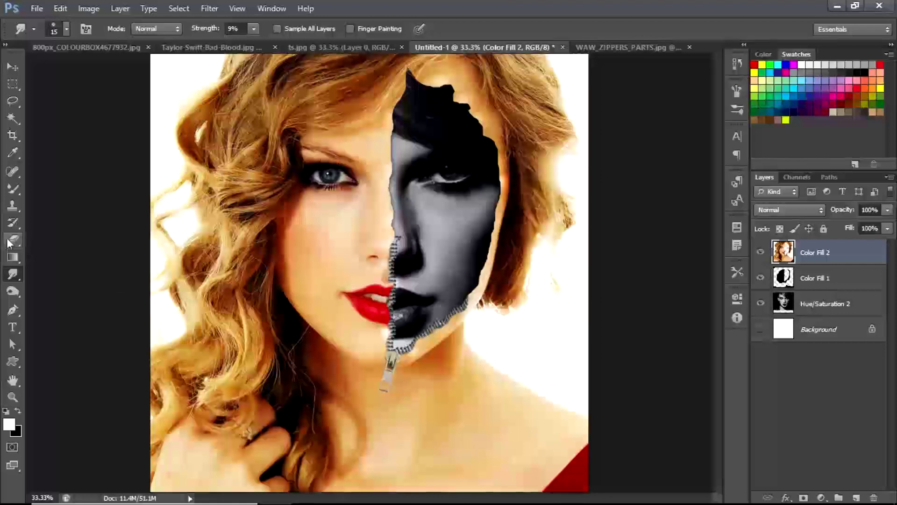
# Switch to the Dodge tool for lightening the edges around the zipper on the Color Fill 2 layer
pyautogui.click(14, 292)
pyautogui.click(11, 309)
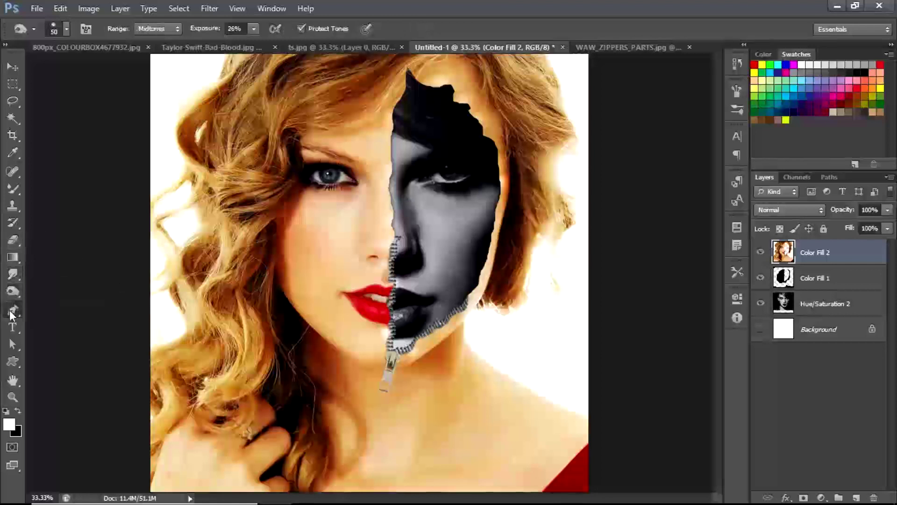
pyautogui.click(11, 293)
pyautogui.click(58, 288)
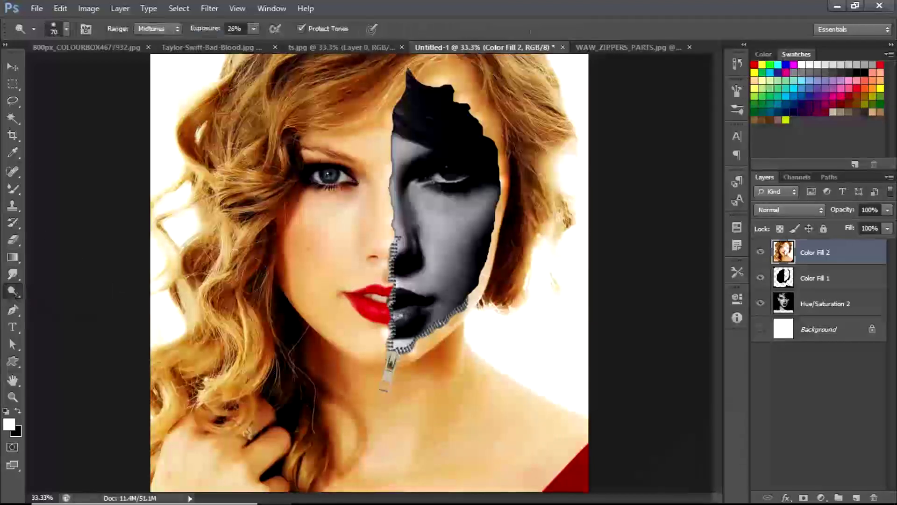
pyautogui.hotkey('ctrl', '+')
pyautogui.hotkey('ctrl', '+')
pyautogui.hotkey('ctrl', '+')
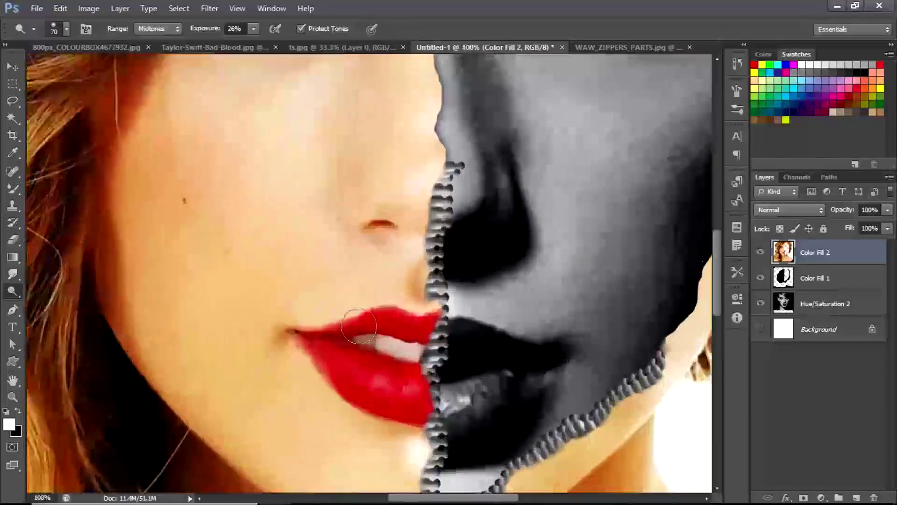
# Reduce the Dodge brush to 20 px and lighten the edges along the jaw teeth and the vertical row of zipper teeth
pyautogui.moveTo(719, 257); pyautogui.dragTo(719, 315)
pyautogui.press('[')
pyautogui.press('[')
pyautogui.press('[')
pyautogui.press('[')
pyautogui.press('[')
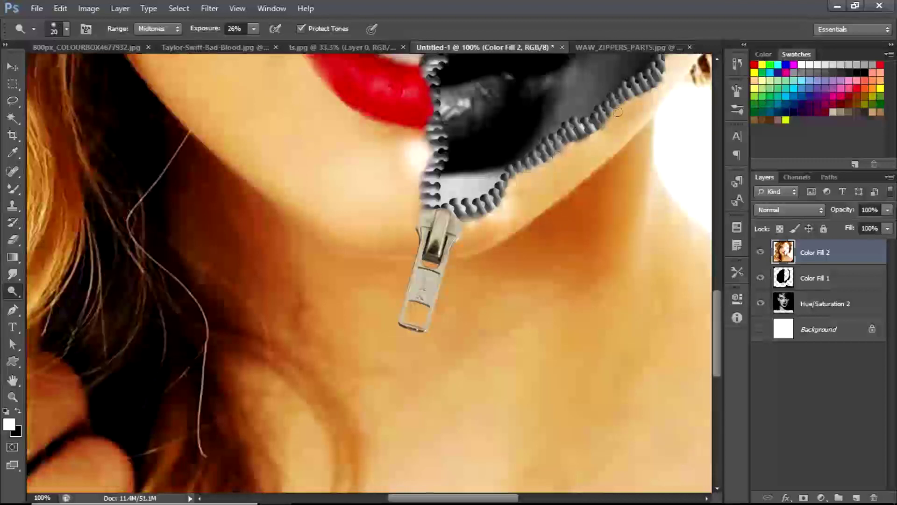
pyautogui.moveTo(641, 95); pyautogui.dragTo(668, 63)
pyautogui.moveTo(428, 154)
pyautogui.mouseDown()
pyautogui.moveTo(418, 203)
pyautogui.moveTo(430, 145)
pyautogui.moveTo(431, 109)
pyautogui.mouseUp()
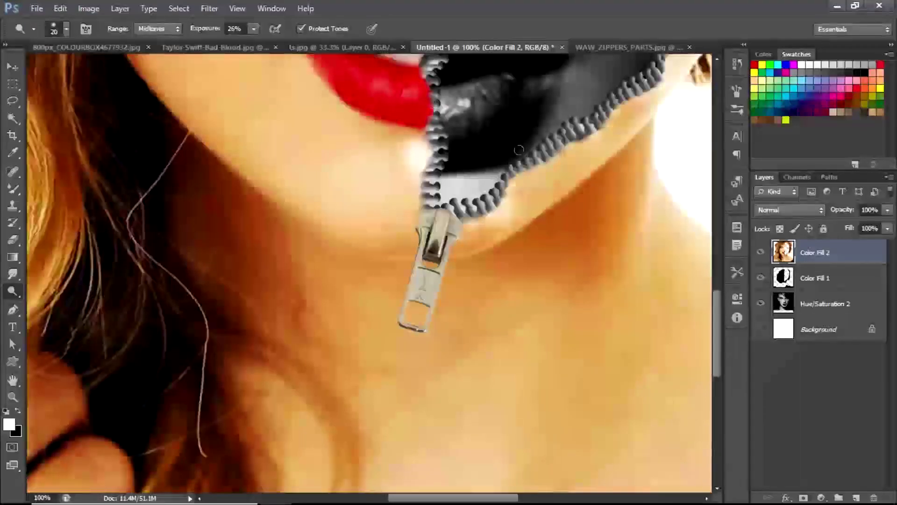
pyautogui.moveTo(720, 312); pyautogui.dragTo(720, 278)
pyautogui.moveTo(426, 254)
pyautogui.mouseDown()
pyautogui.moveTo(420, 238)
pyautogui.moveTo(440, 183)
pyautogui.moveTo(428, 183)
pyautogui.moveTo(430, 77)
pyautogui.moveTo(428, 94)
pyautogui.mouseUp()
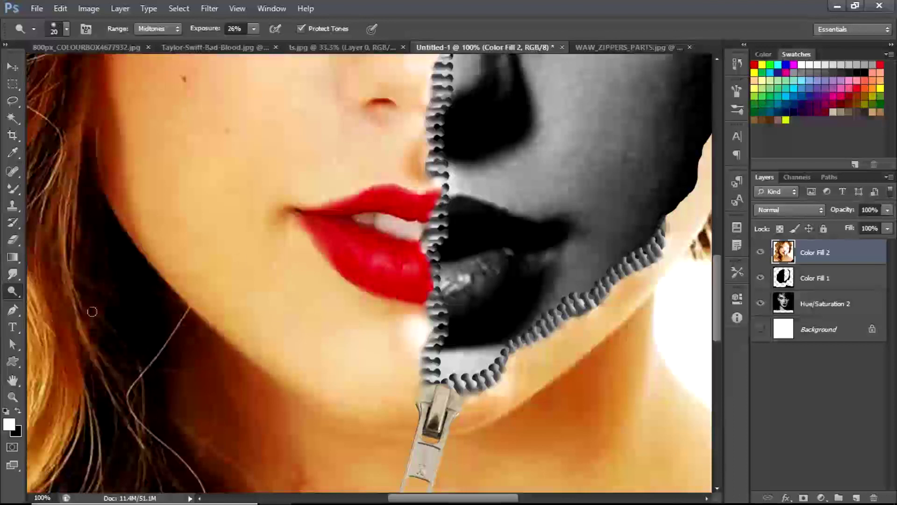
# Darken the inner edges of both rows of zipper teeth using the Burn tool with the 50 px brush
pyautogui.click(14, 292)
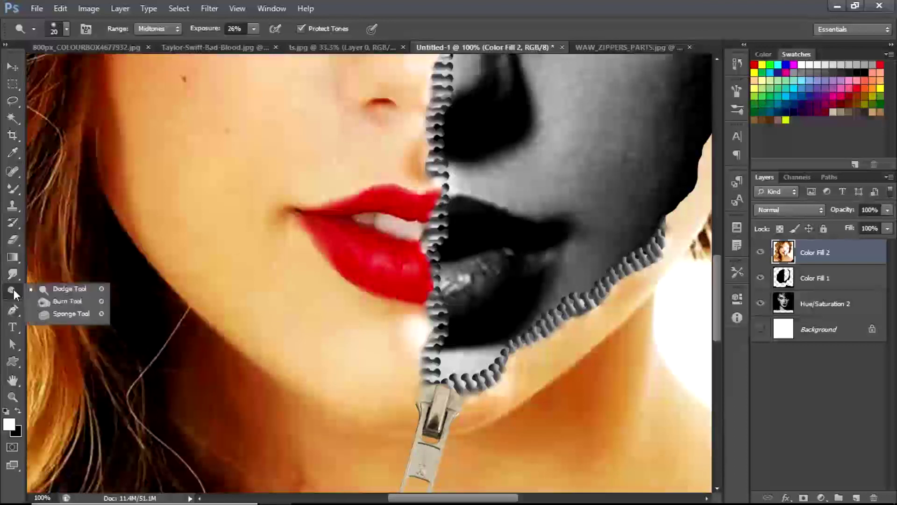
pyautogui.click(54, 301)
pyautogui.moveTo(449, 81)
pyautogui.mouseDown()
pyautogui.moveTo(440, 369)
pyautogui.moveTo(442, 360)
pyautogui.mouseUp()
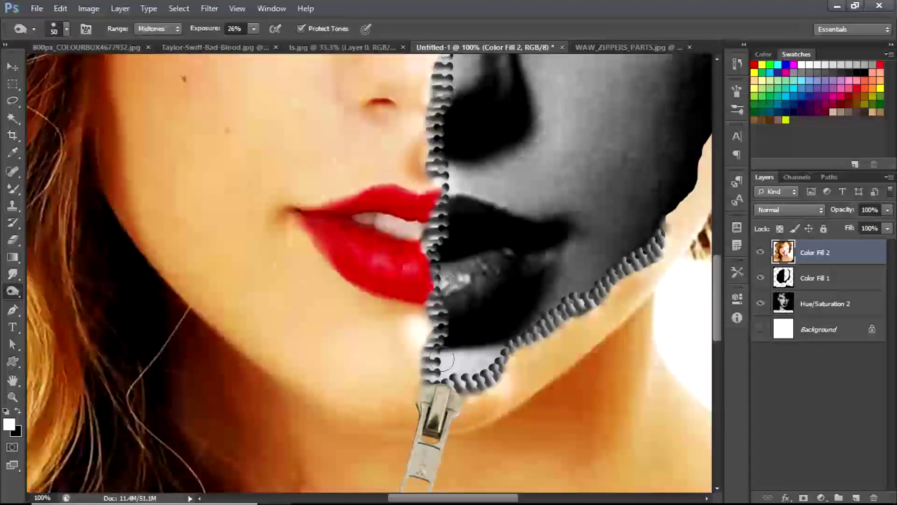
pyautogui.moveTo(637, 247)
pyautogui.mouseDown()
pyautogui.moveTo(629, 270)
pyautogui.moveTo(523, 355)
pyautogui.moveTo(473, 379)
pyautogui.moveTo(556, 312)
pyautogui.moveTo(468, 362)
pyautogui.mouseUp()
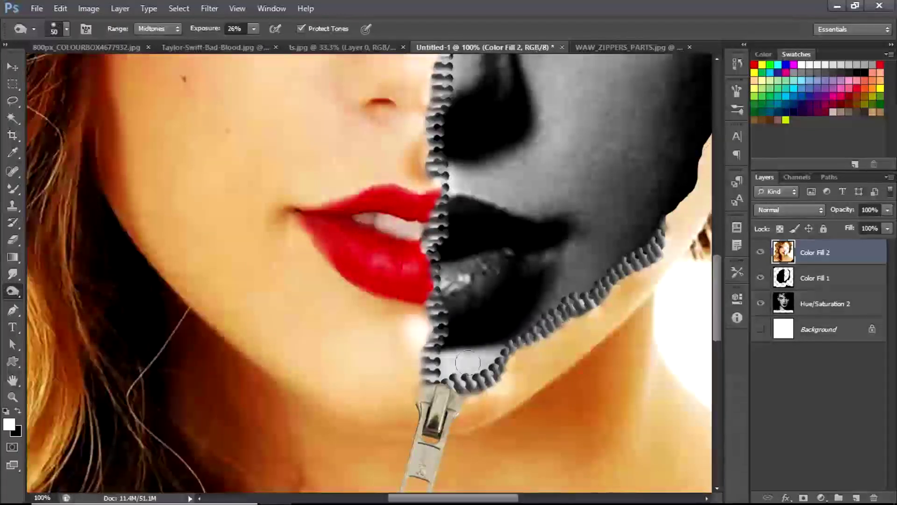
# Compare the composite with and without the Color Fill 1 layer, and view the whole image in full screen
pyautogui.hotkey('ctrl', '-')
pyautogui.hotkey('ctrl', '-')
pyautogui.hotkey('ctrl', '-')
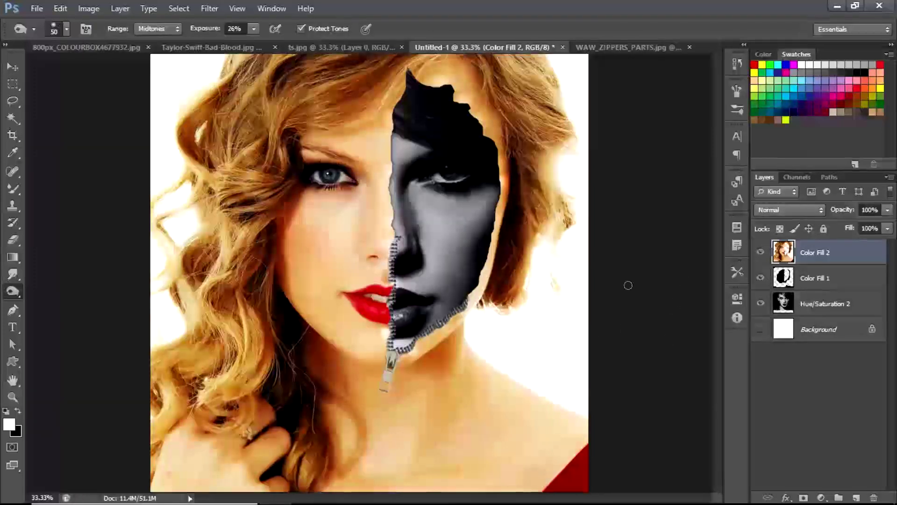
pyautogui.click(760, 278)
pyautogui.click(761, 279)
pyautogui.press('f')
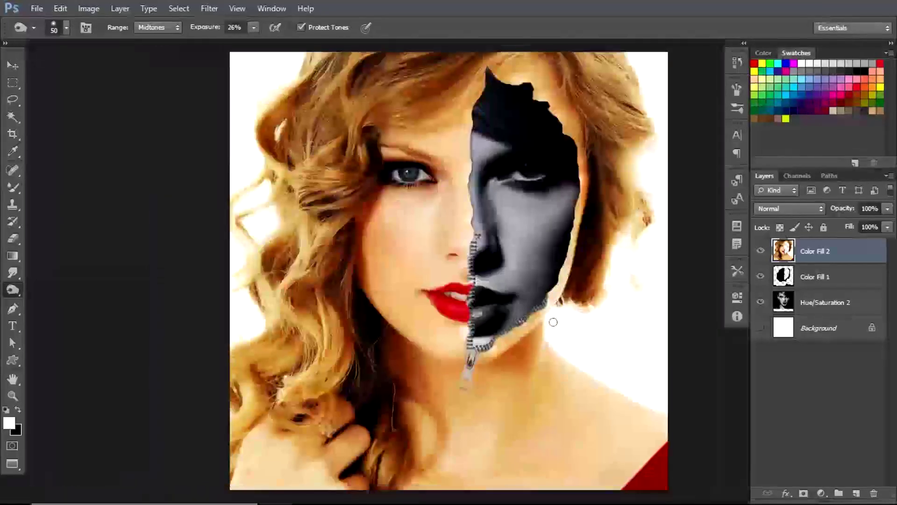
pyautogui.press('f')
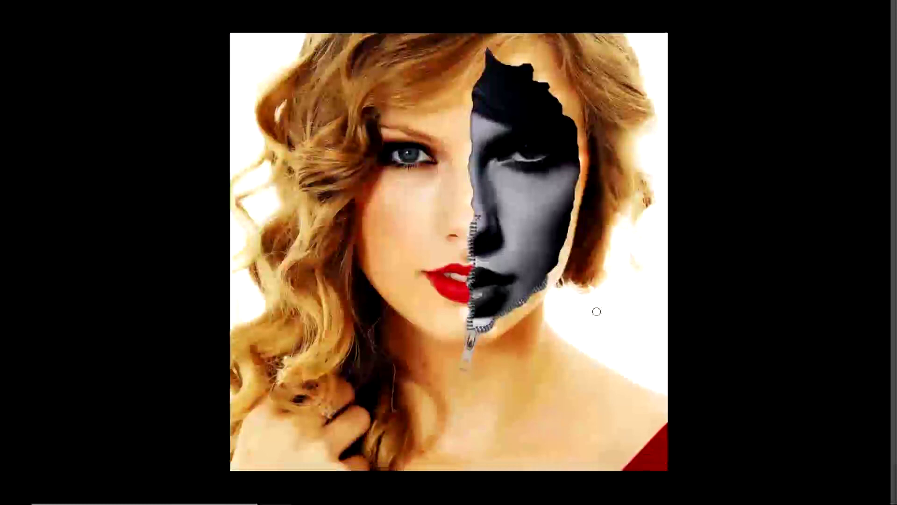